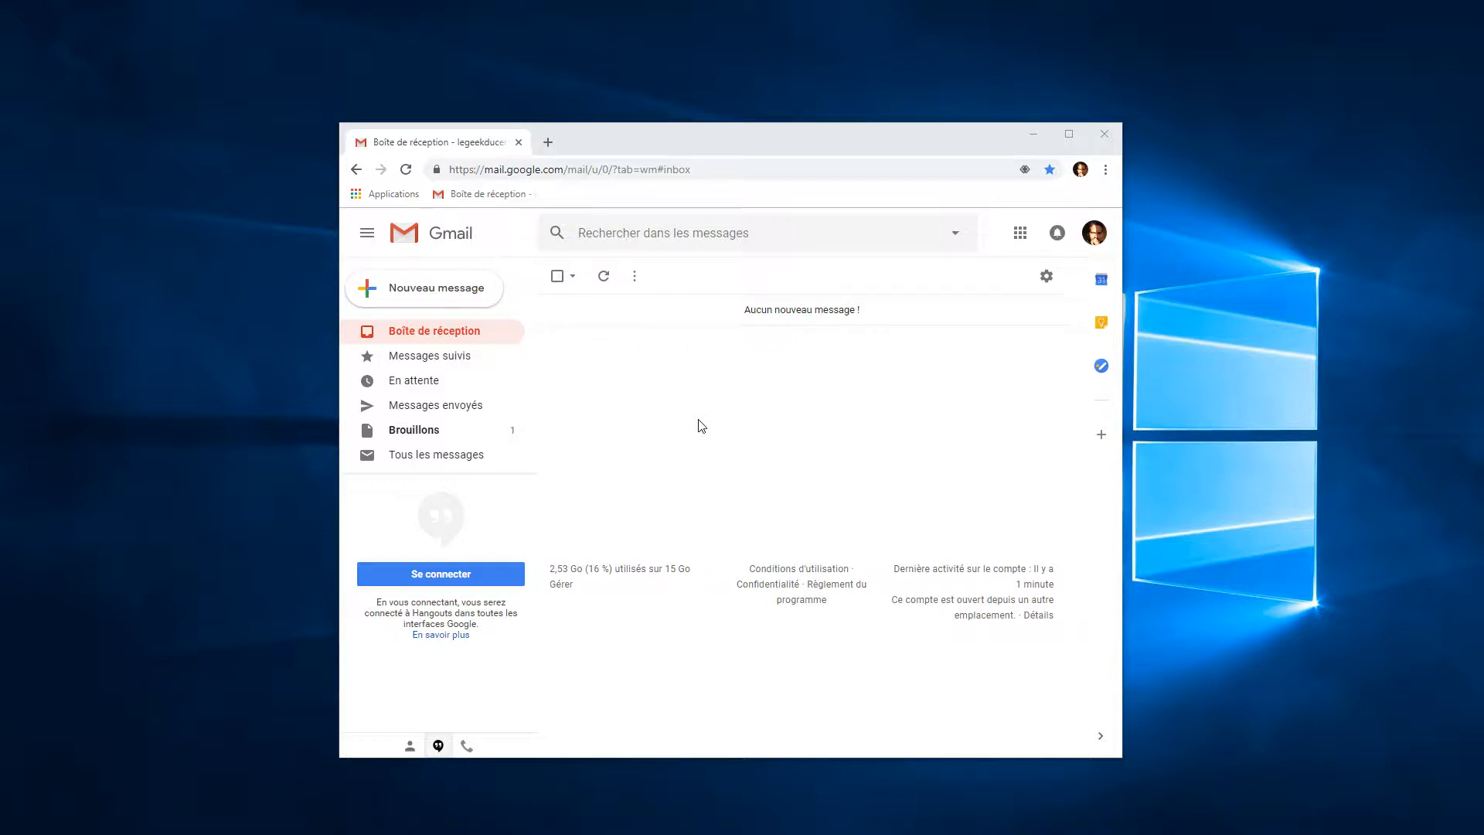
Preview the Normal and Compact densities, then confirm Par défaut as the display density
left_click_drag(755, 152, 741, 127)
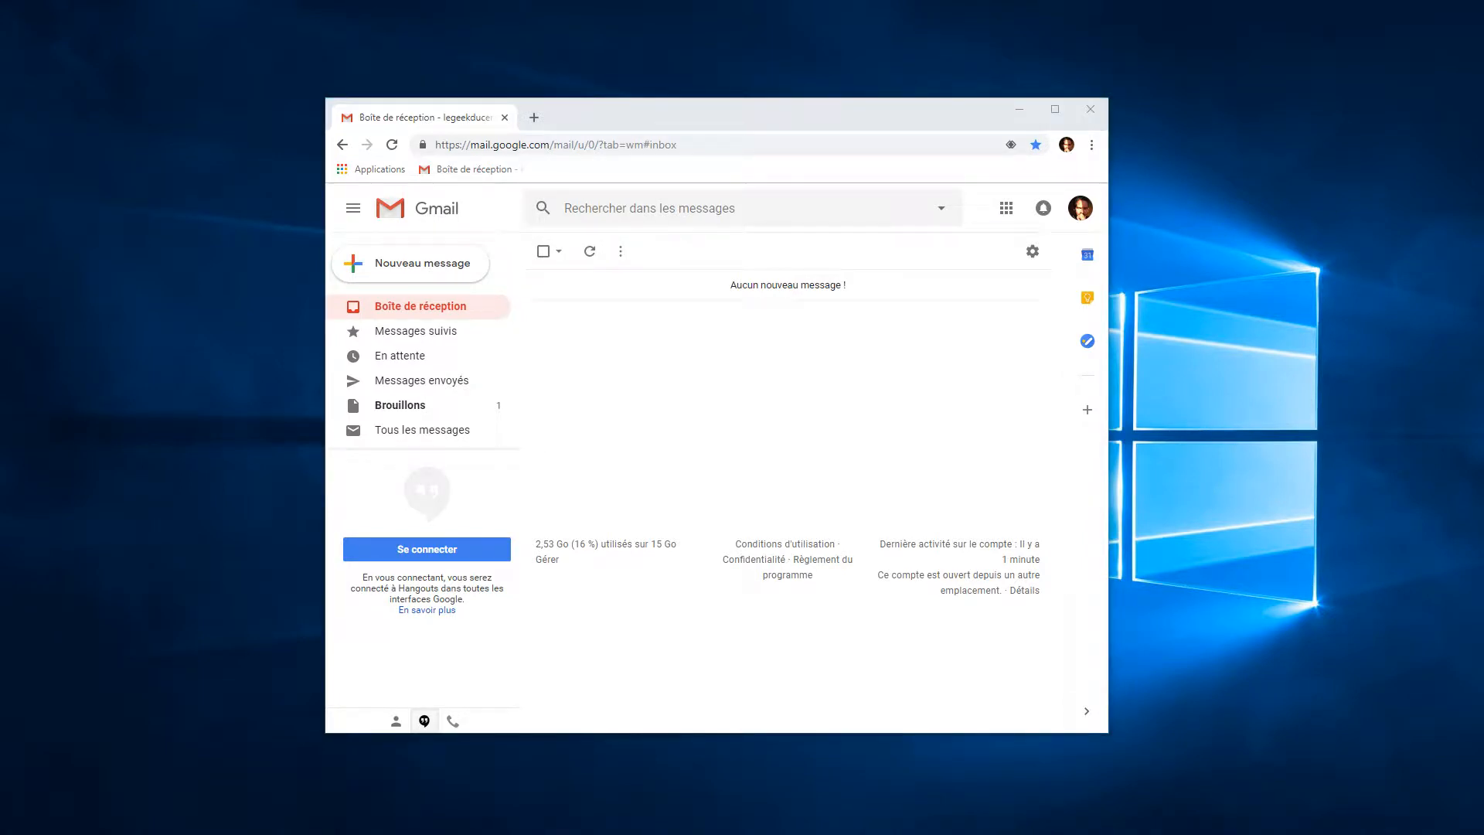
left_click(1033, 253)
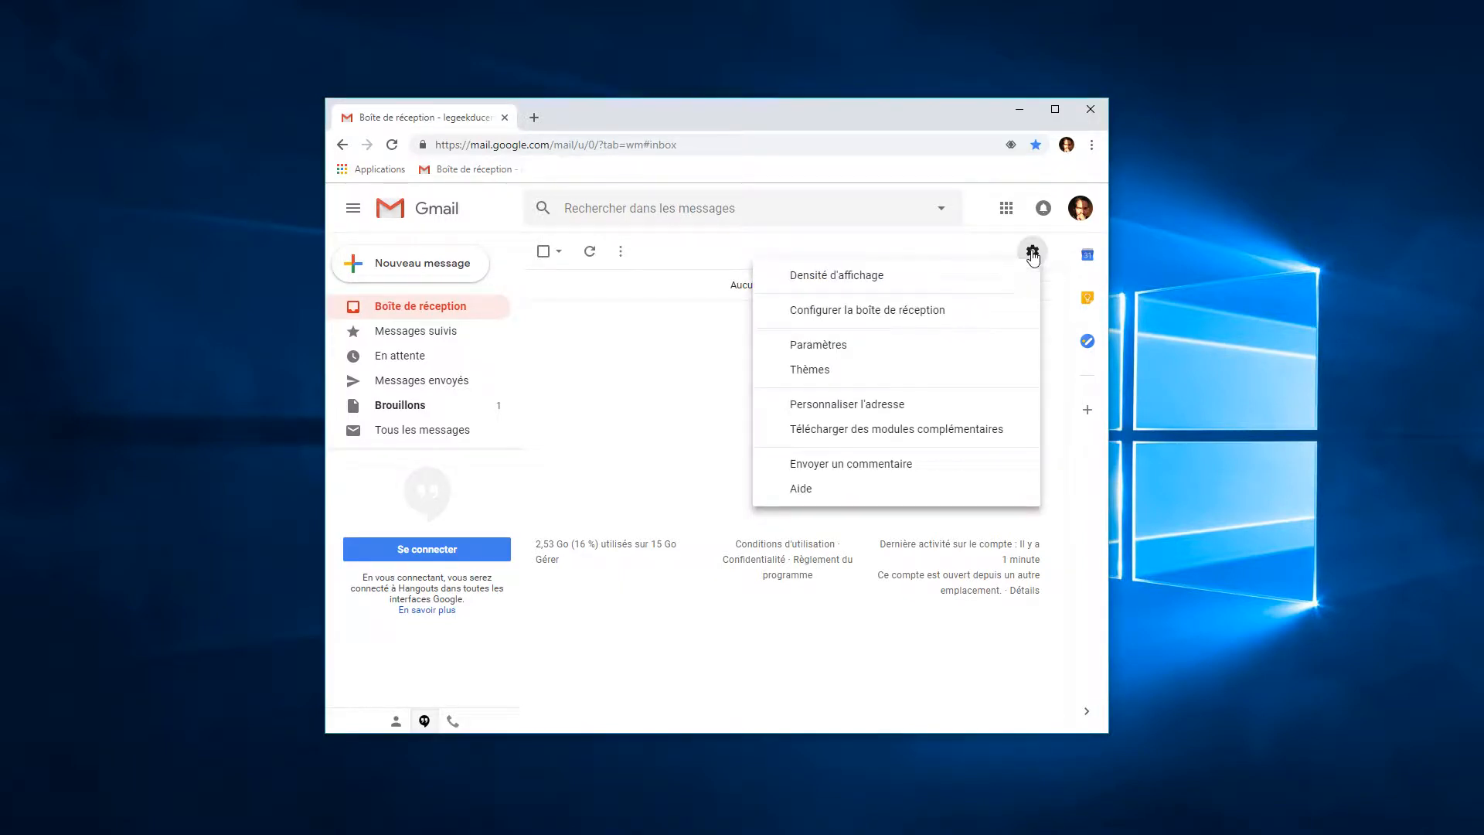
left_click(864, 280)
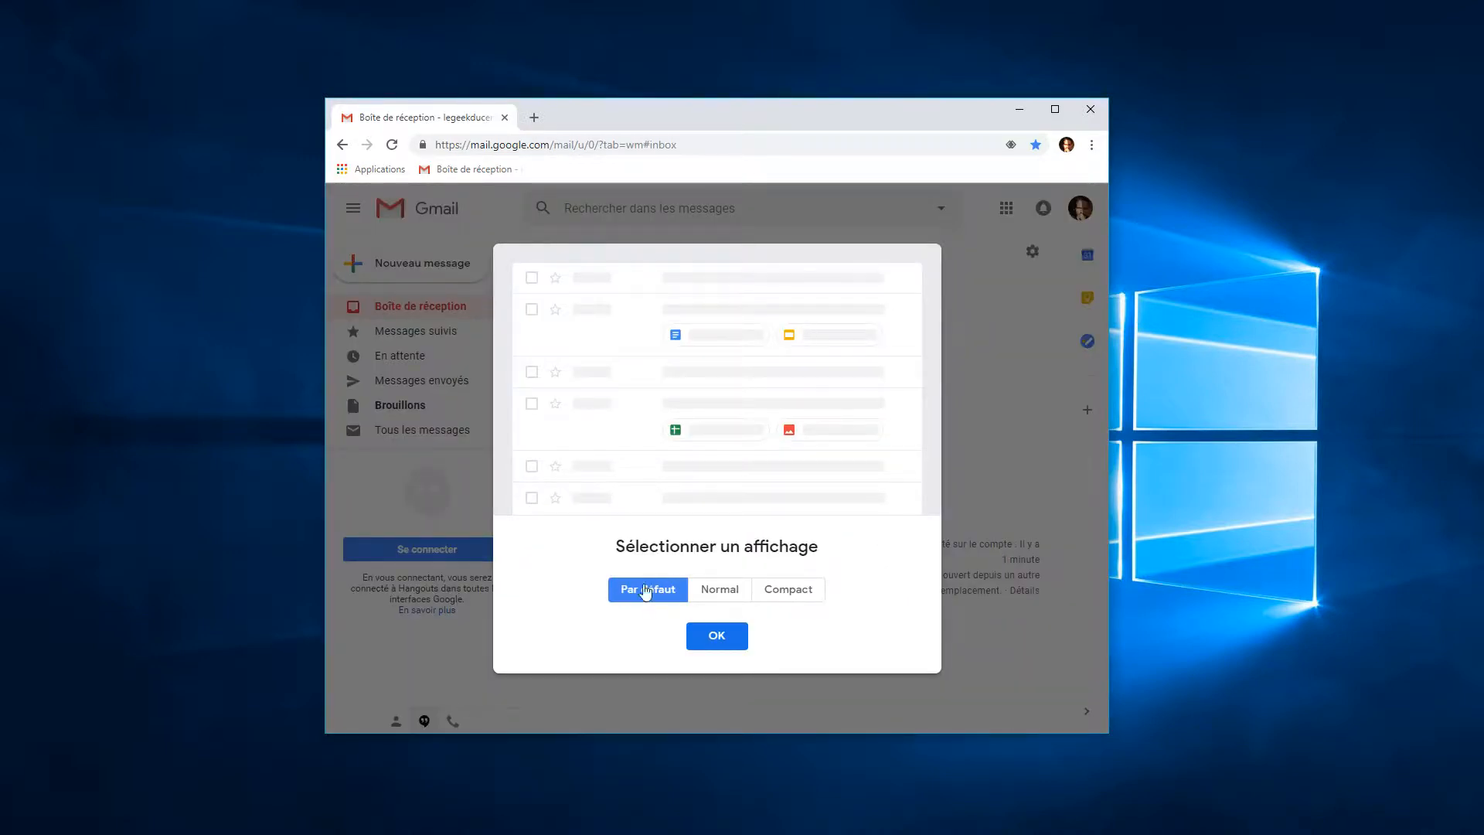
left_click(722, 595)
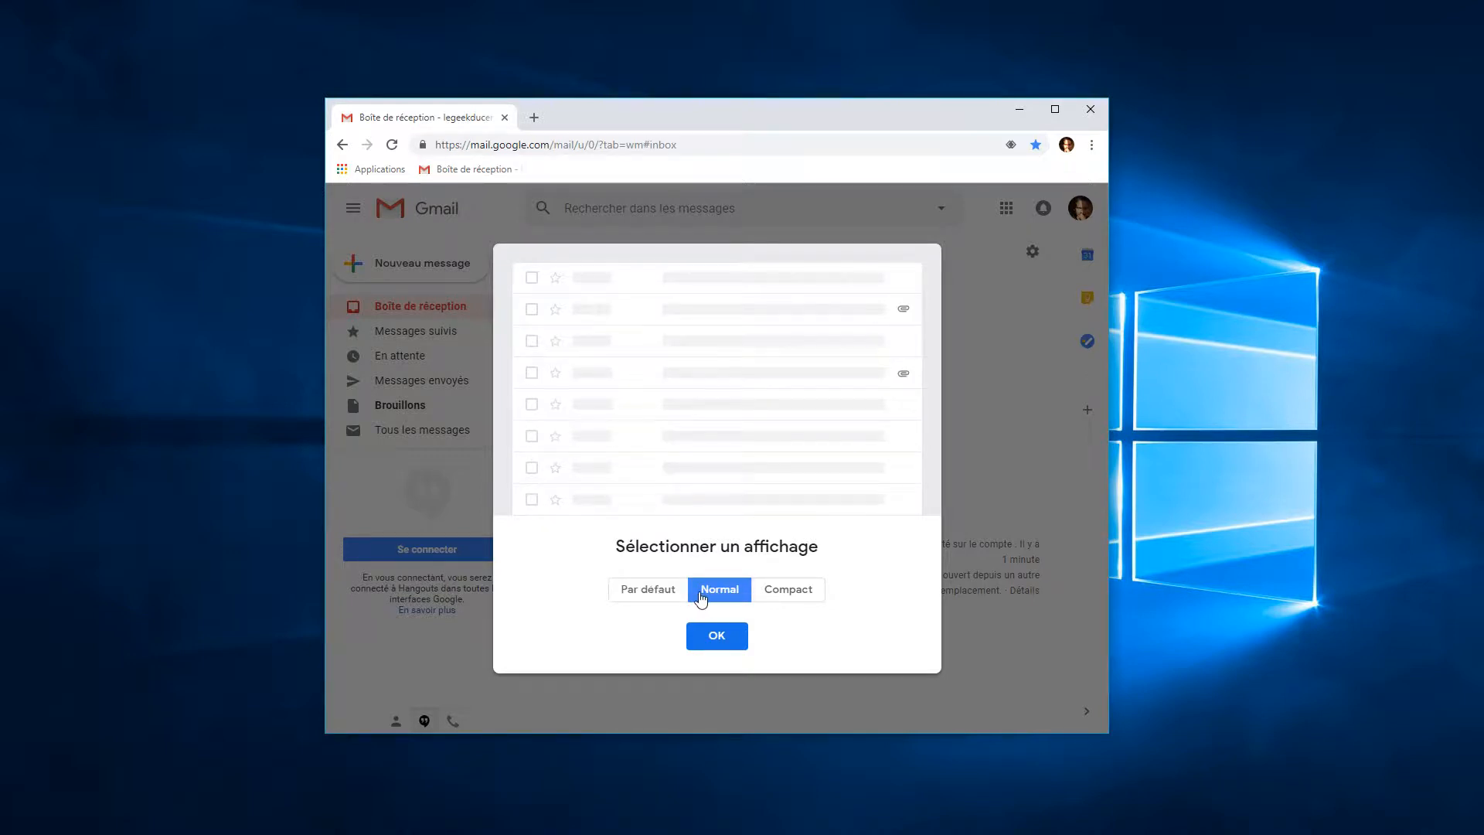
left_click(794, 595)
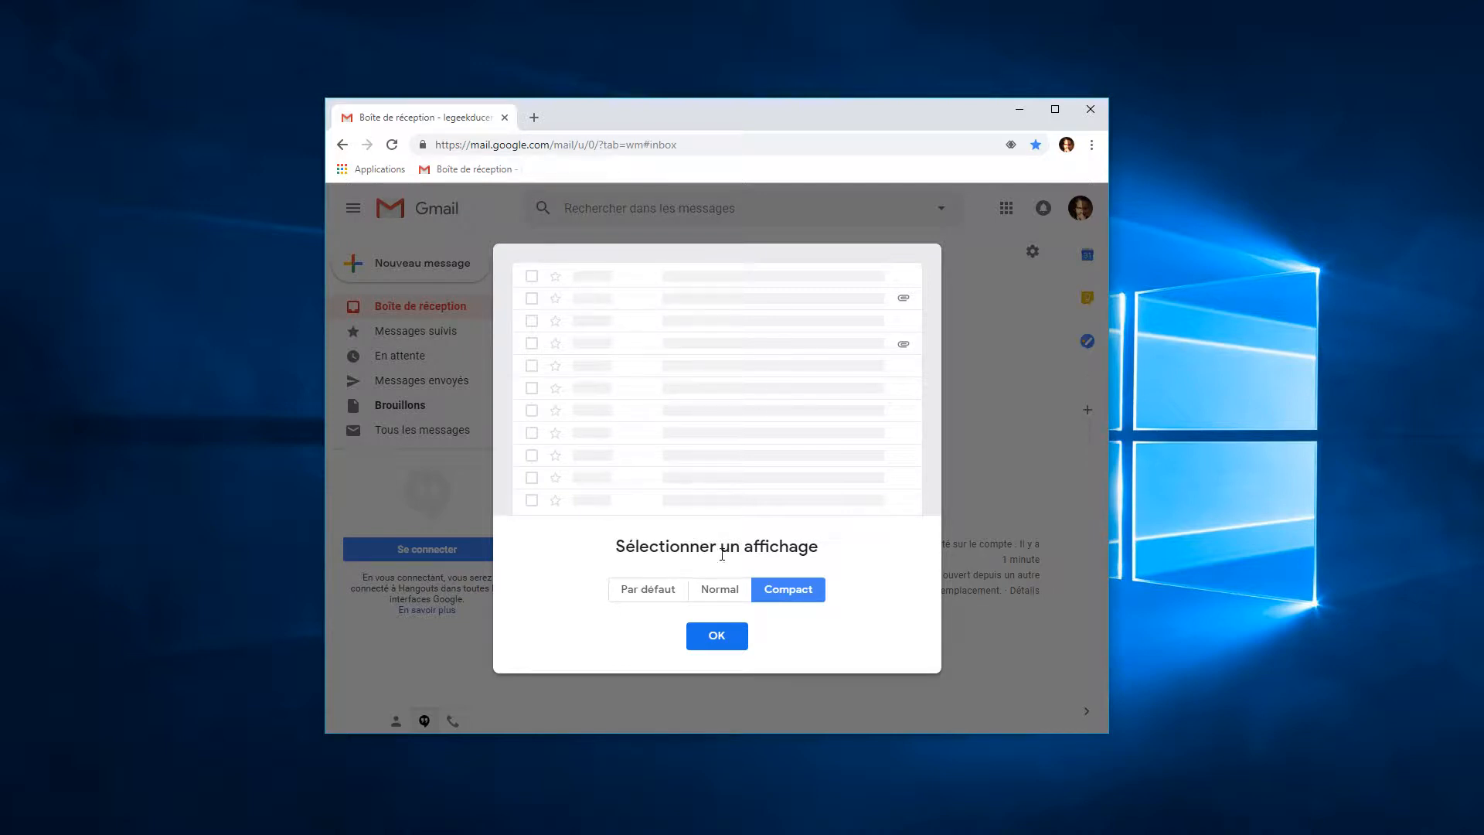
left_click(721, 597)
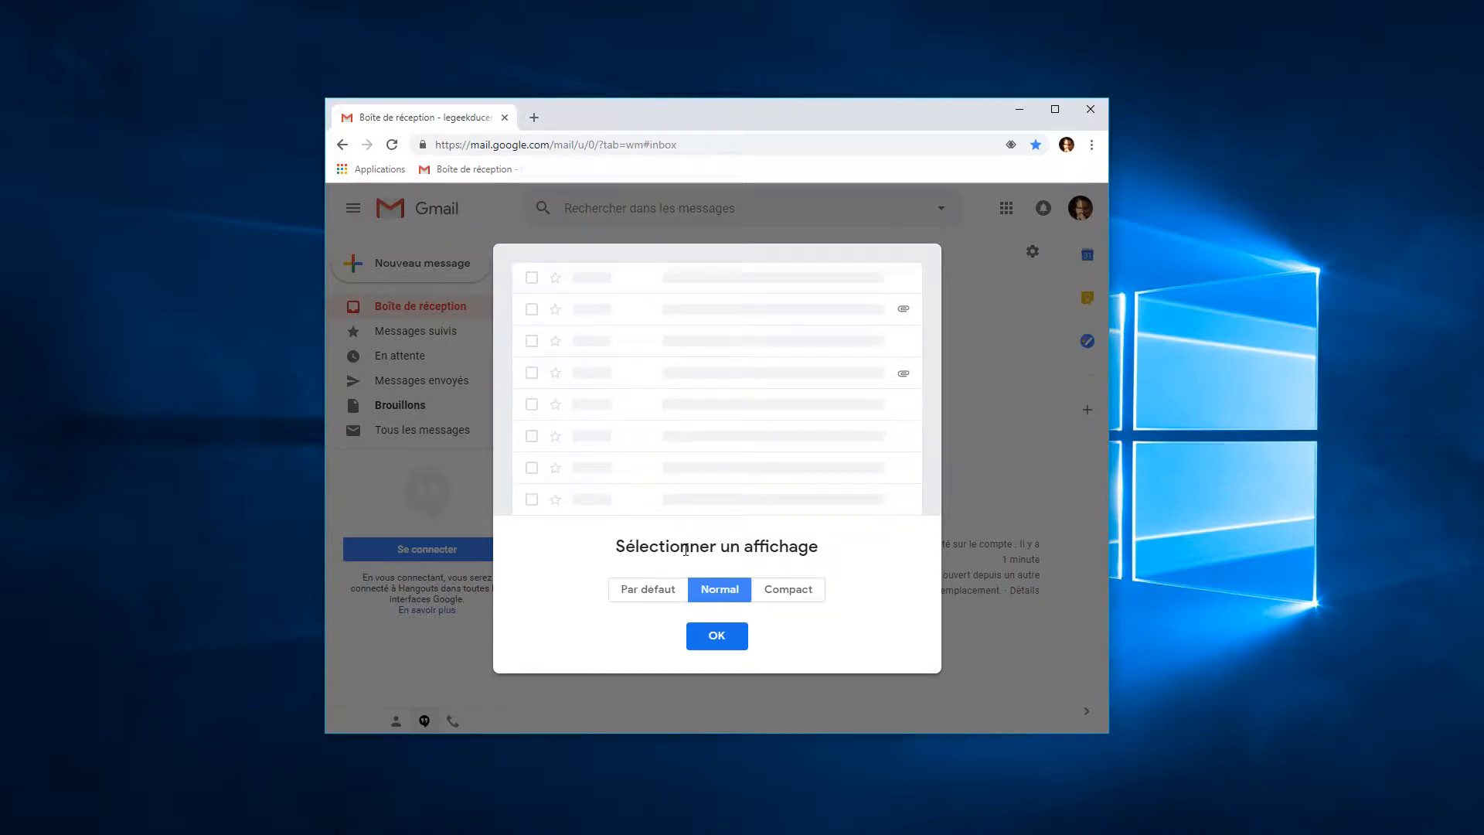
left_click(648, 592)
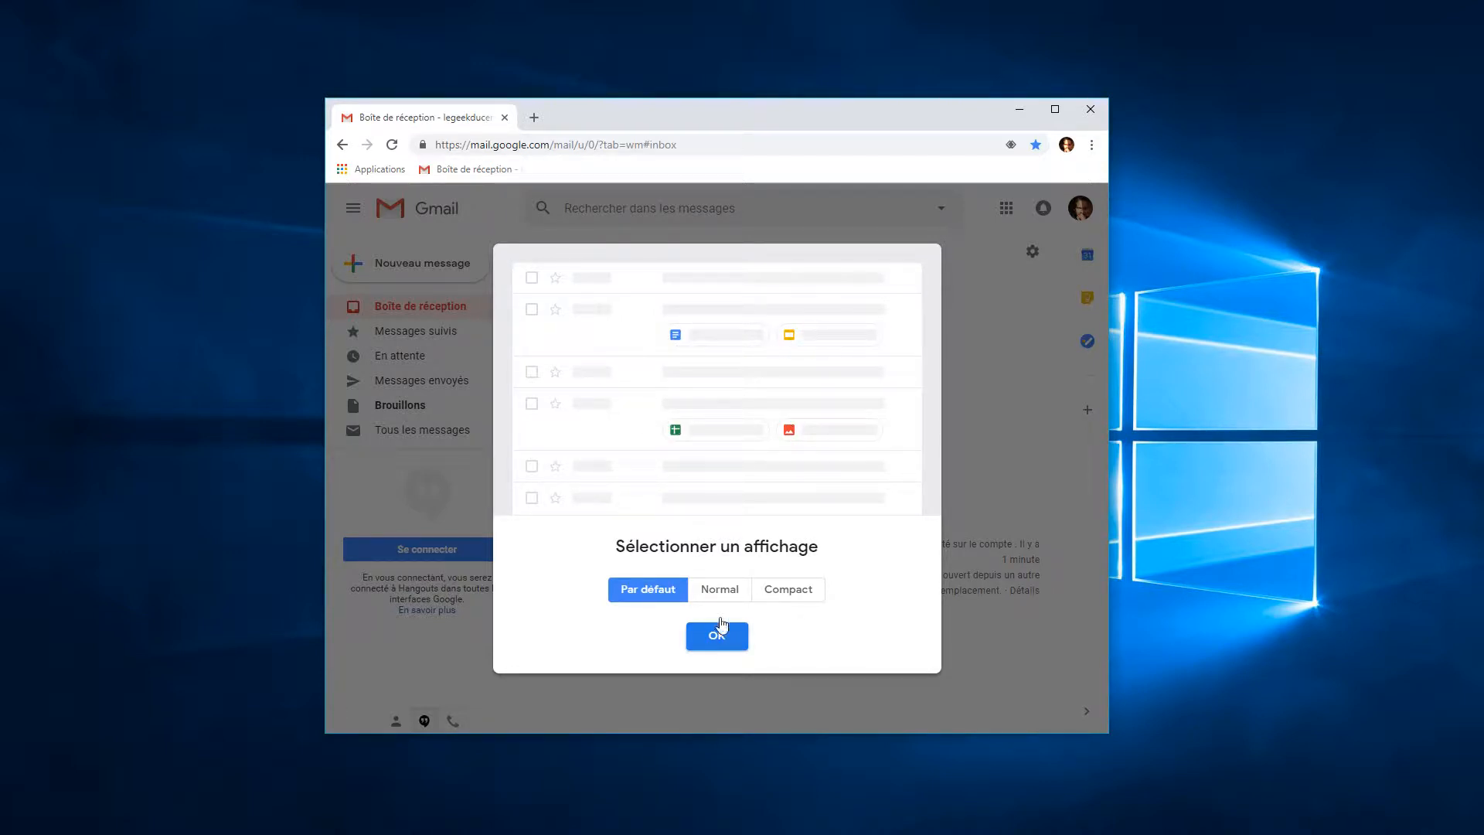
left_click(723, 592)
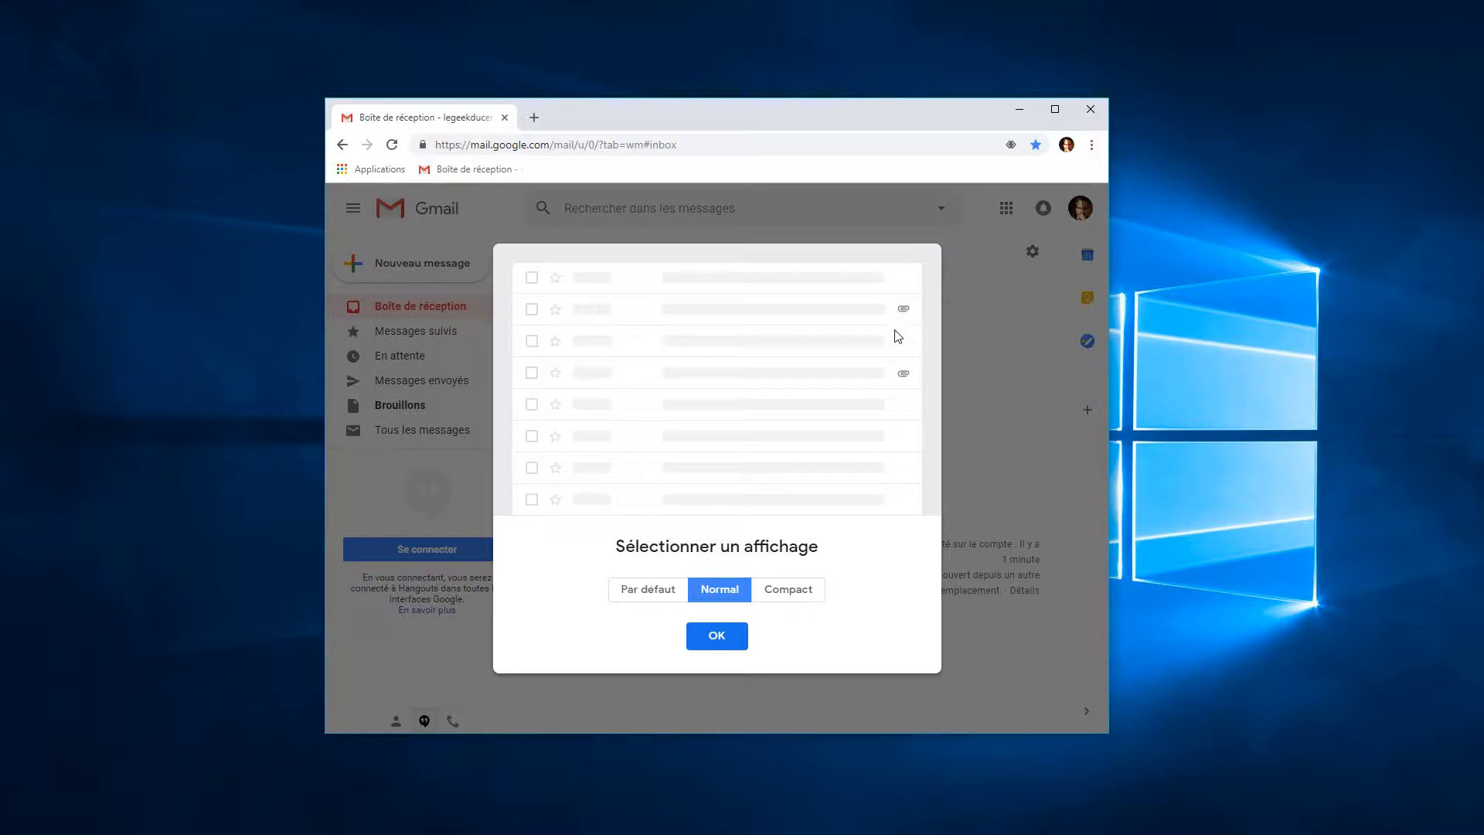
left_click(804, 594)
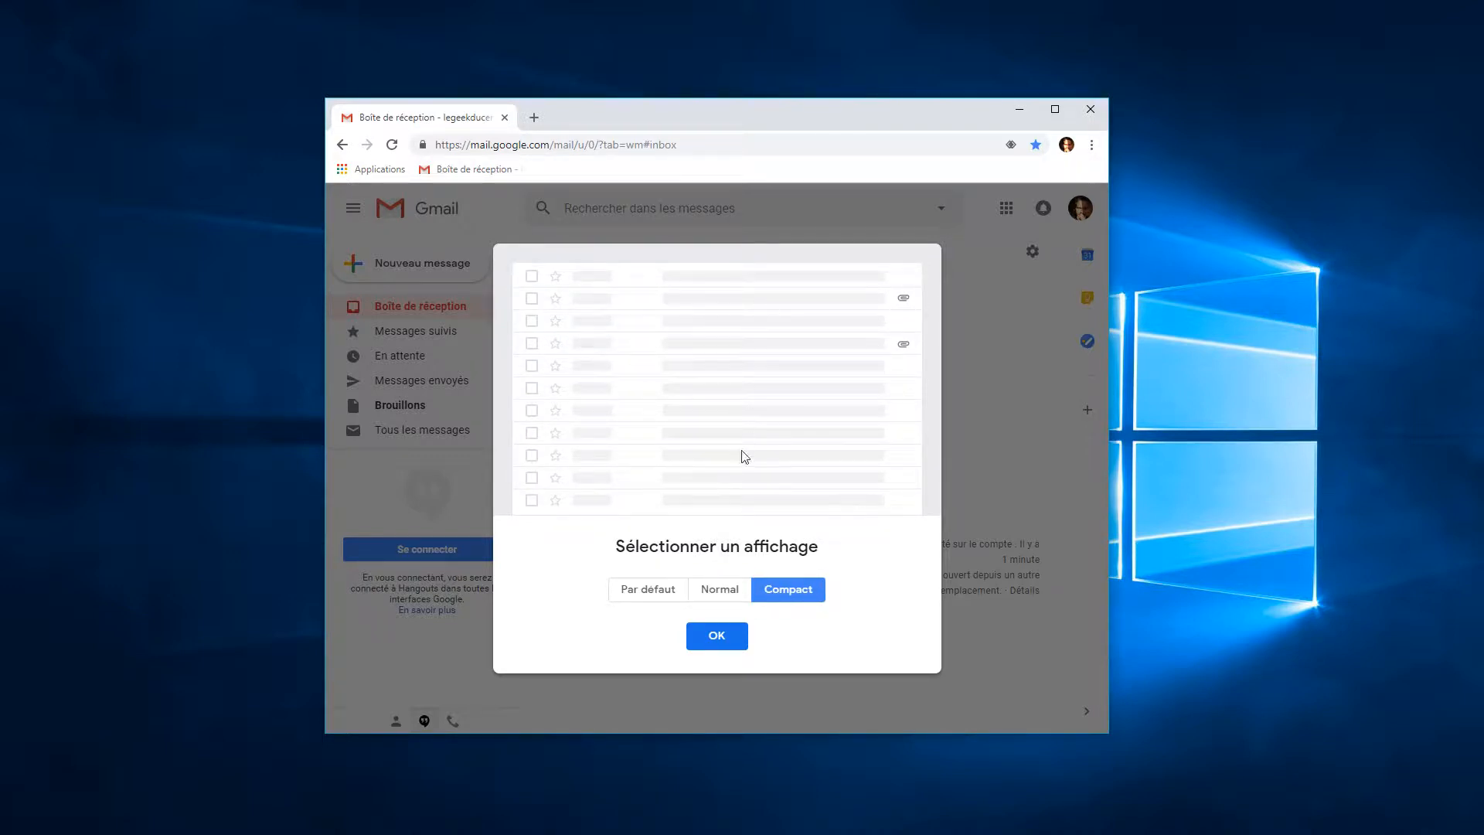
left_click(651, 590)
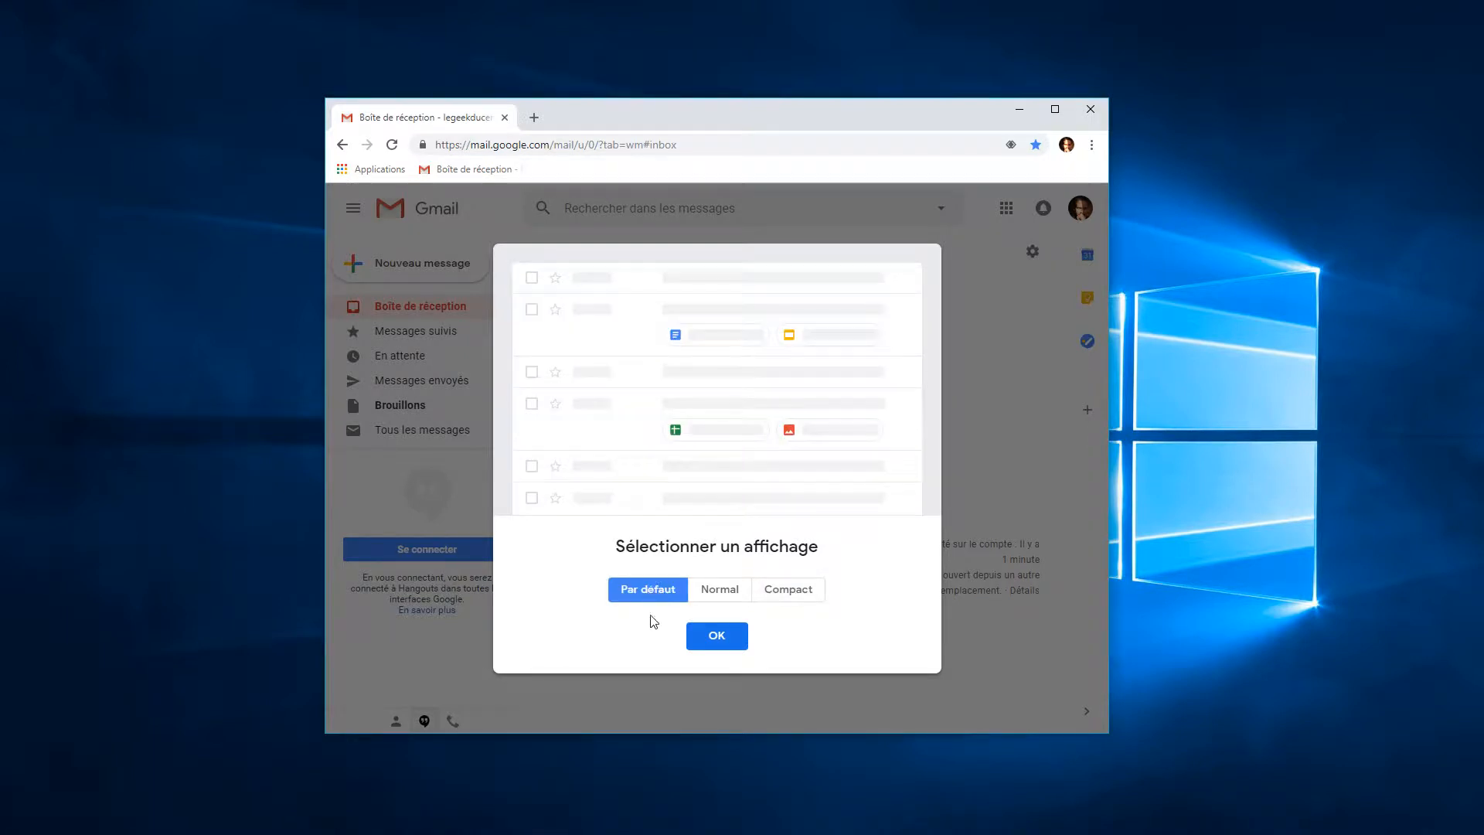
left_click(724, 639)
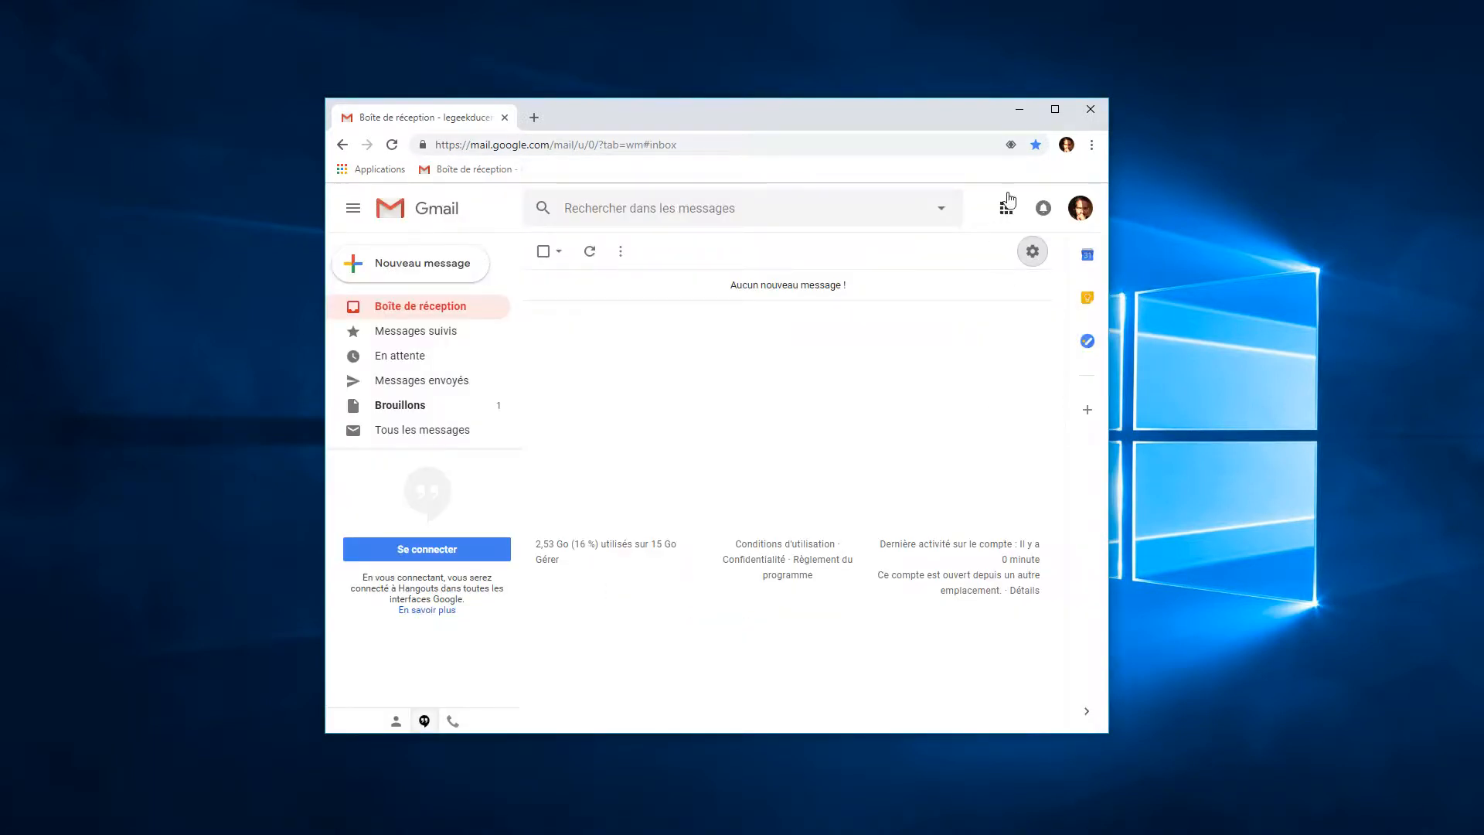
Maximize the Chrome window so Gmail's empty inbox fills the screen
left_click(1055, 109)
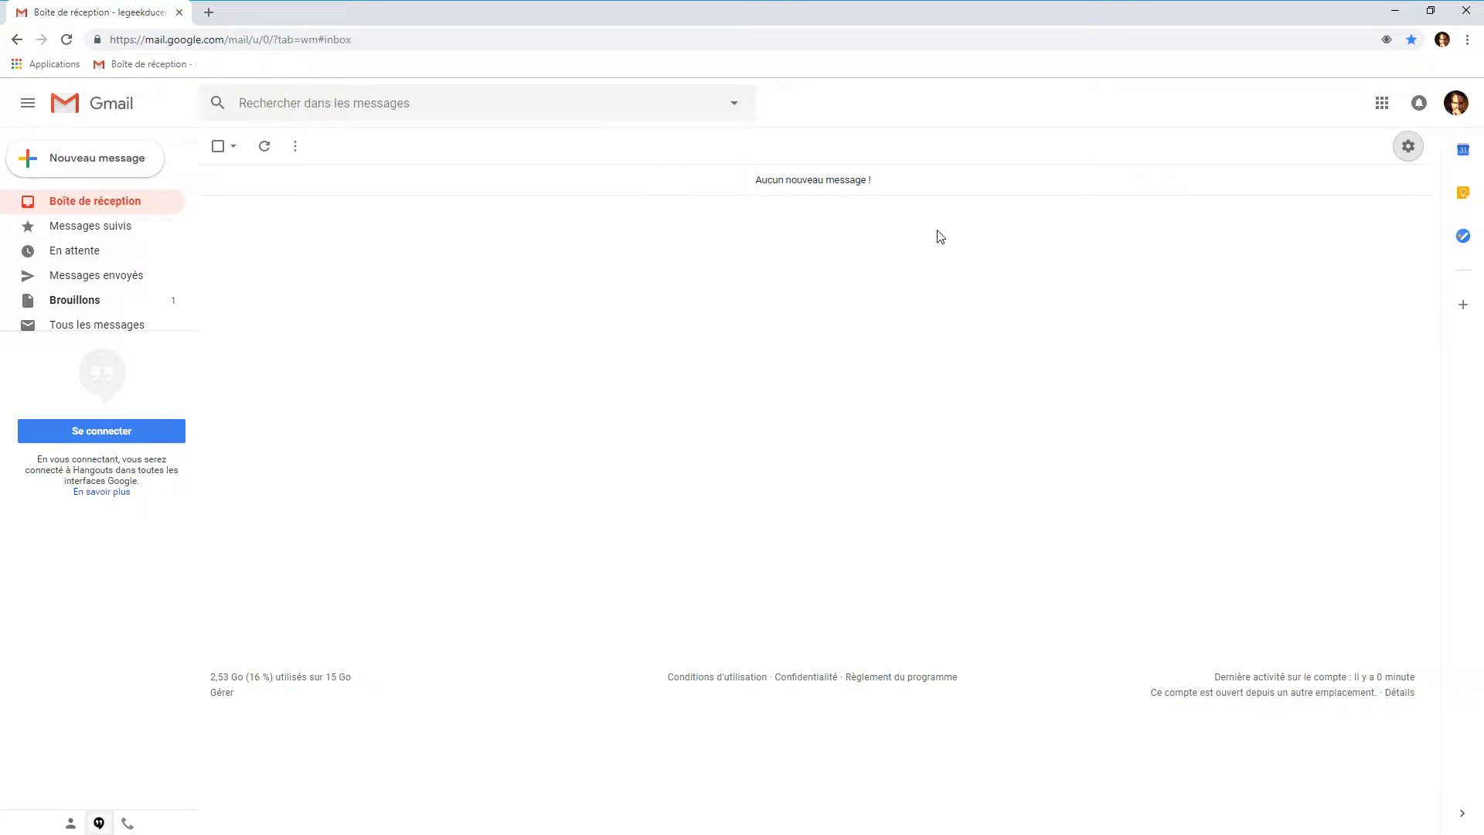
Pick and save the Arbre tree theme, then restore the browser window size
left_click(1409, 149)
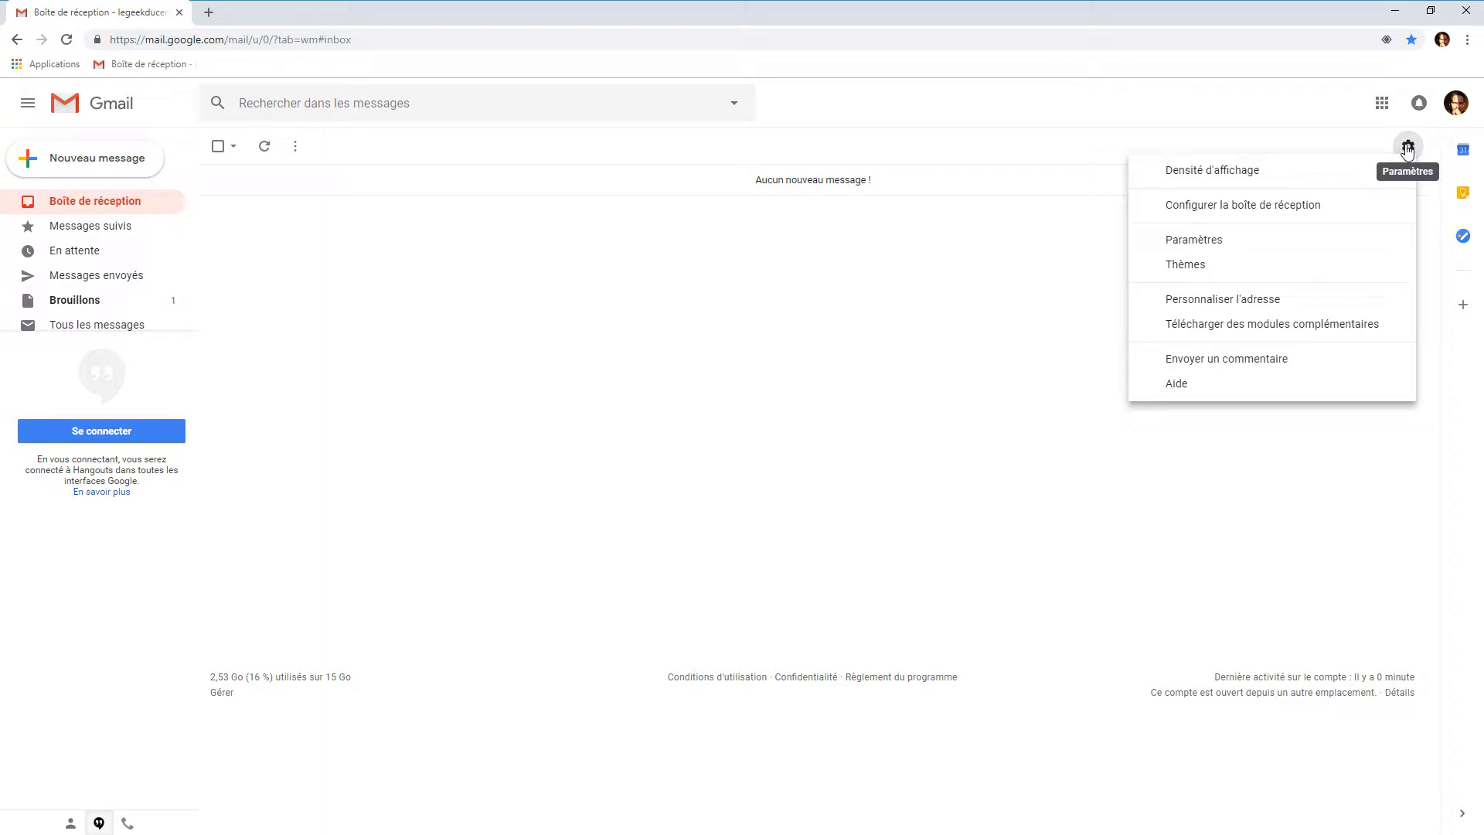
left_click(1217, 270)
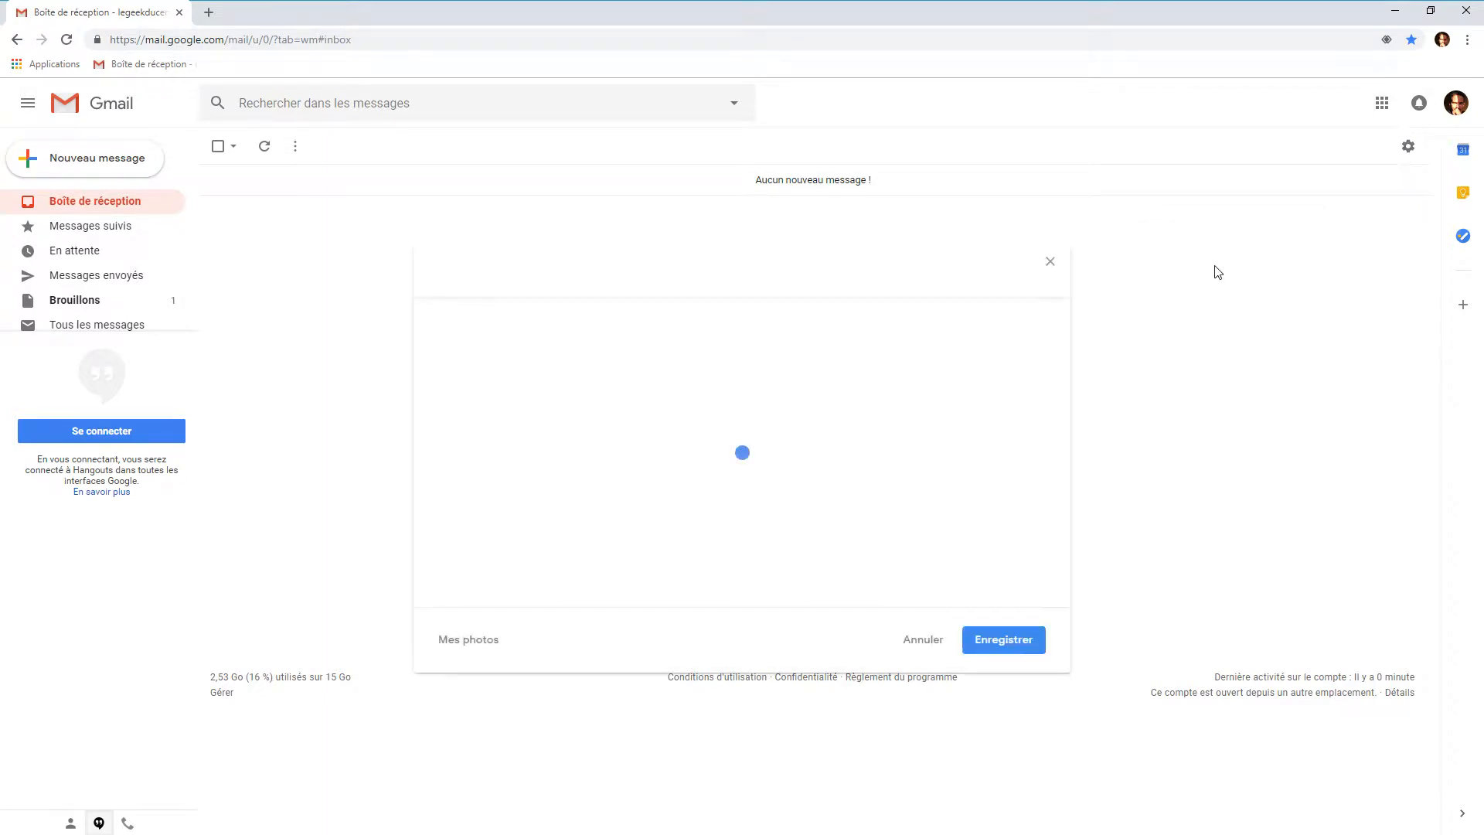
mouse_move(489, 373)
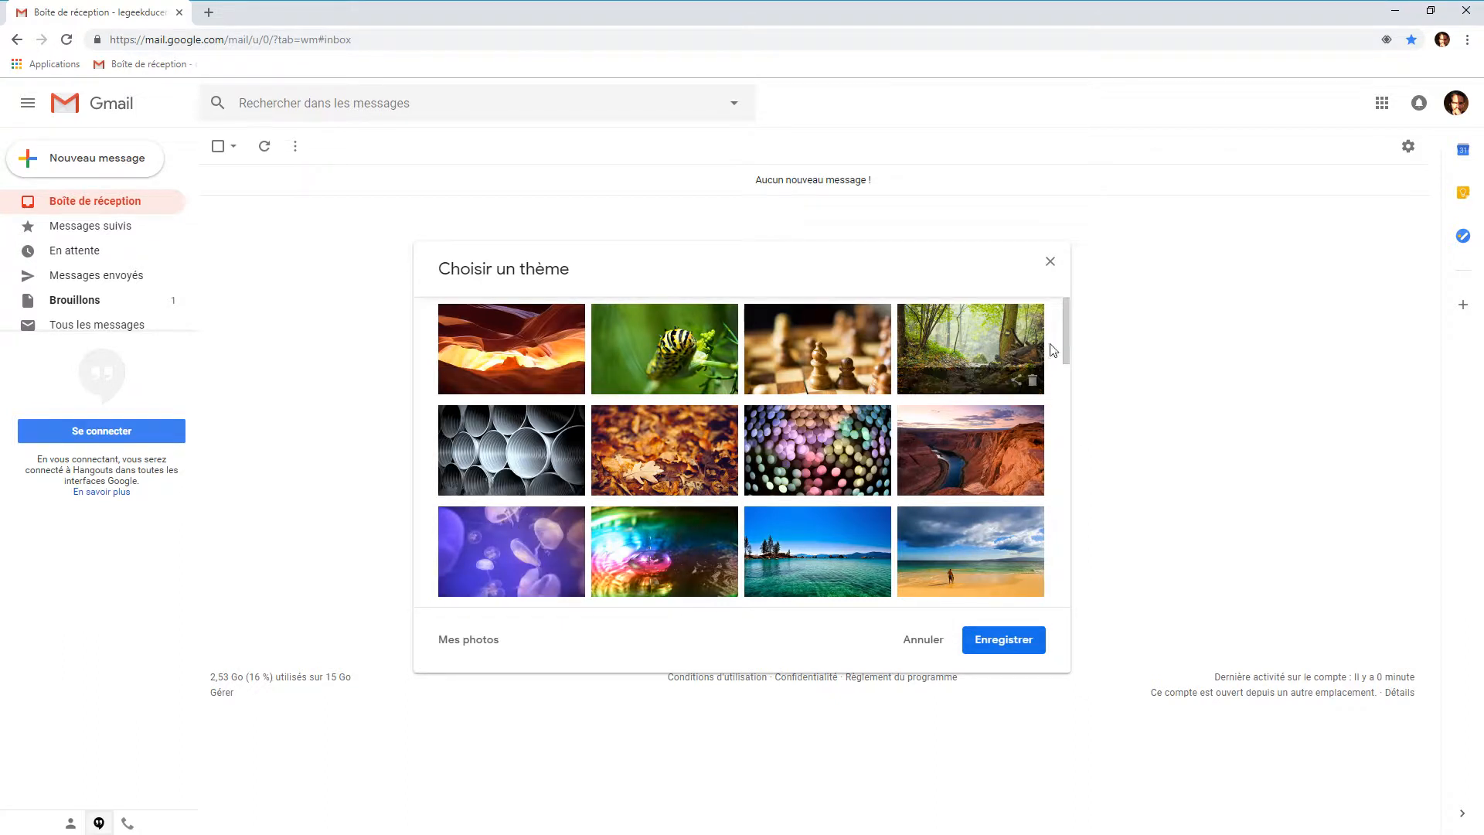
left_click_drag(1064, 331, 1062, 433)
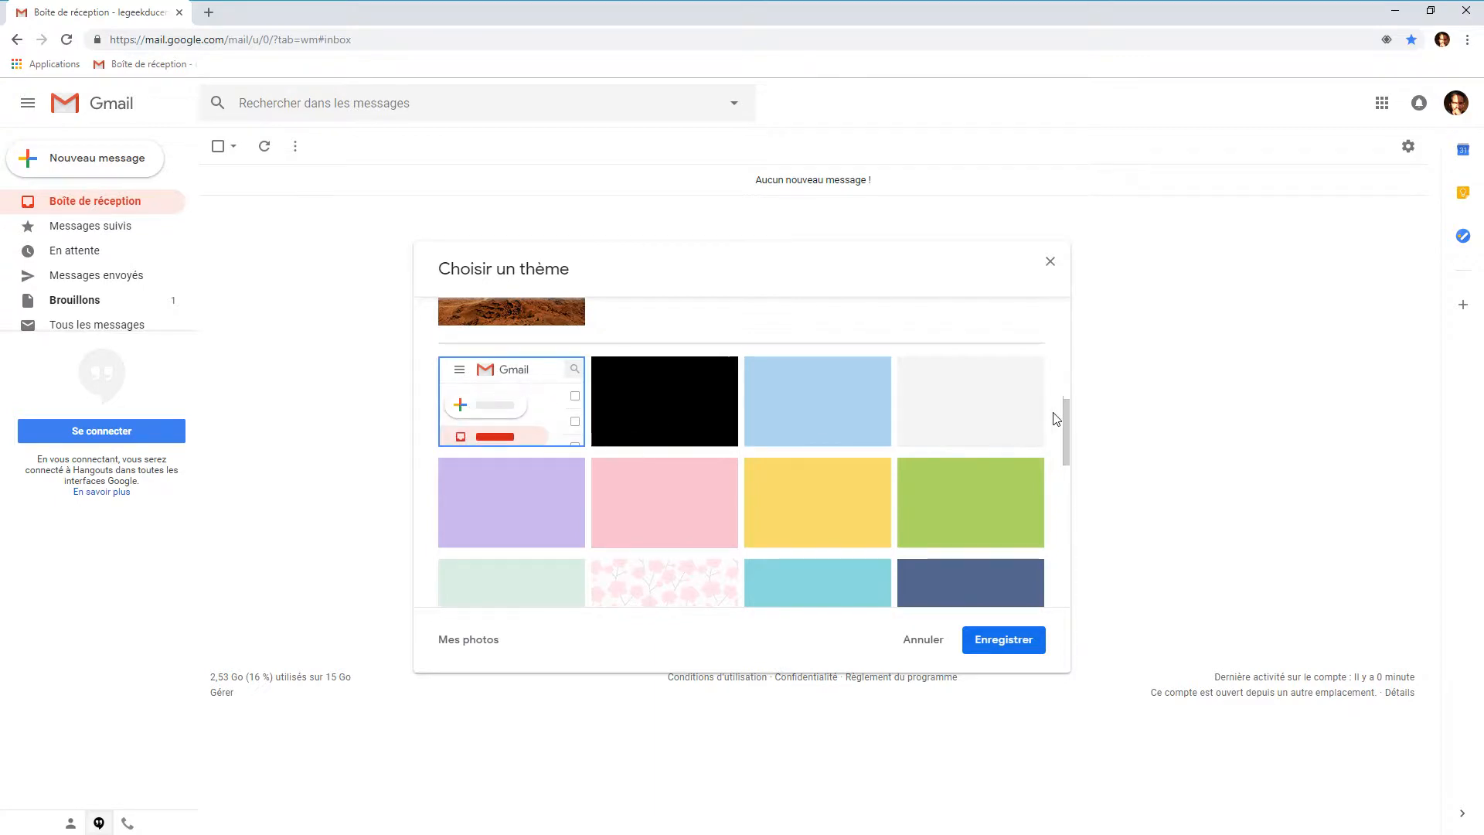
left_click_drag(1067, 411, 1051, 574)
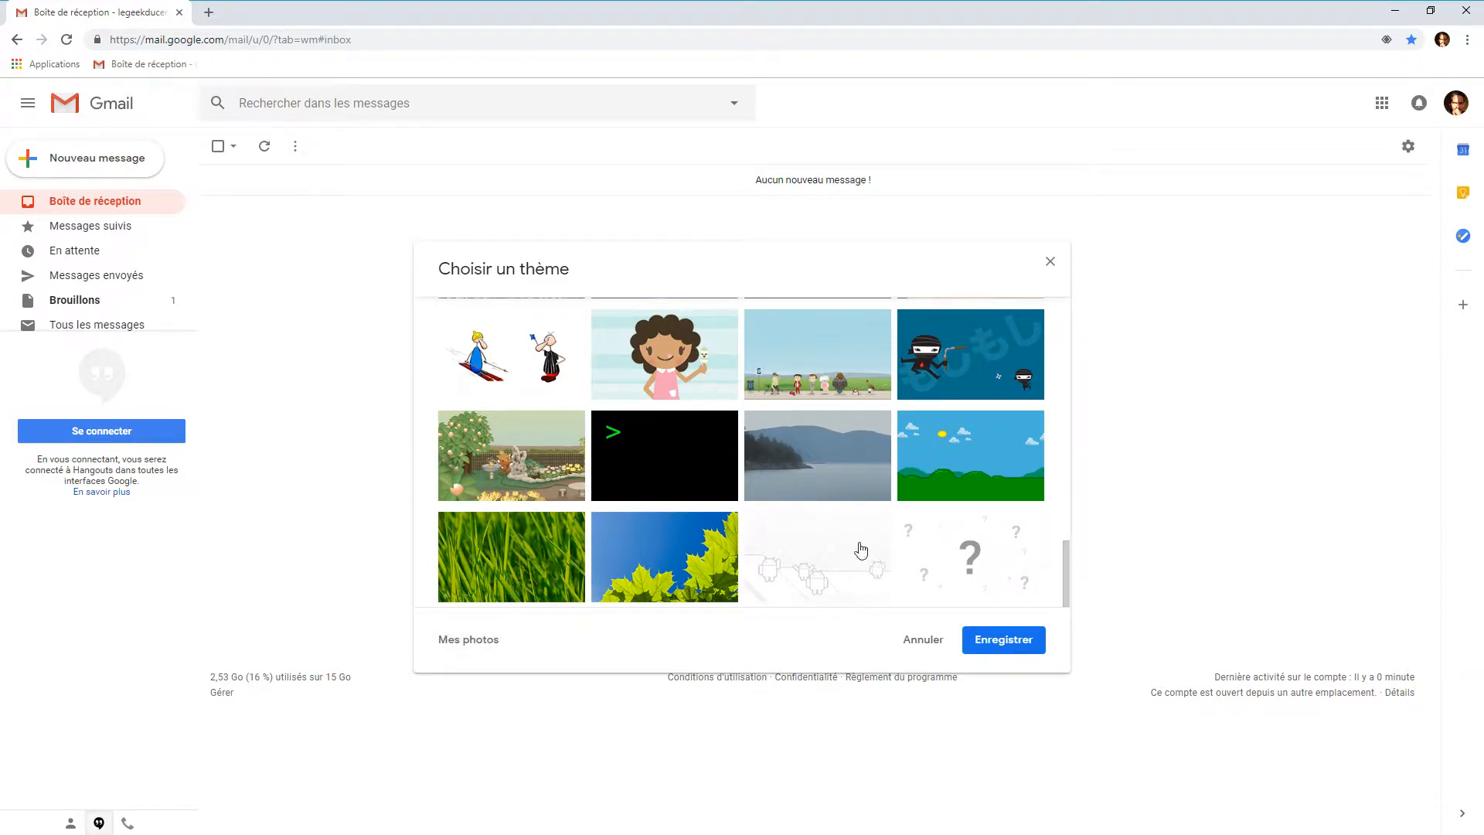
scroll(811, 541, "up", 10)
scroll(739, 513, "down", 5)
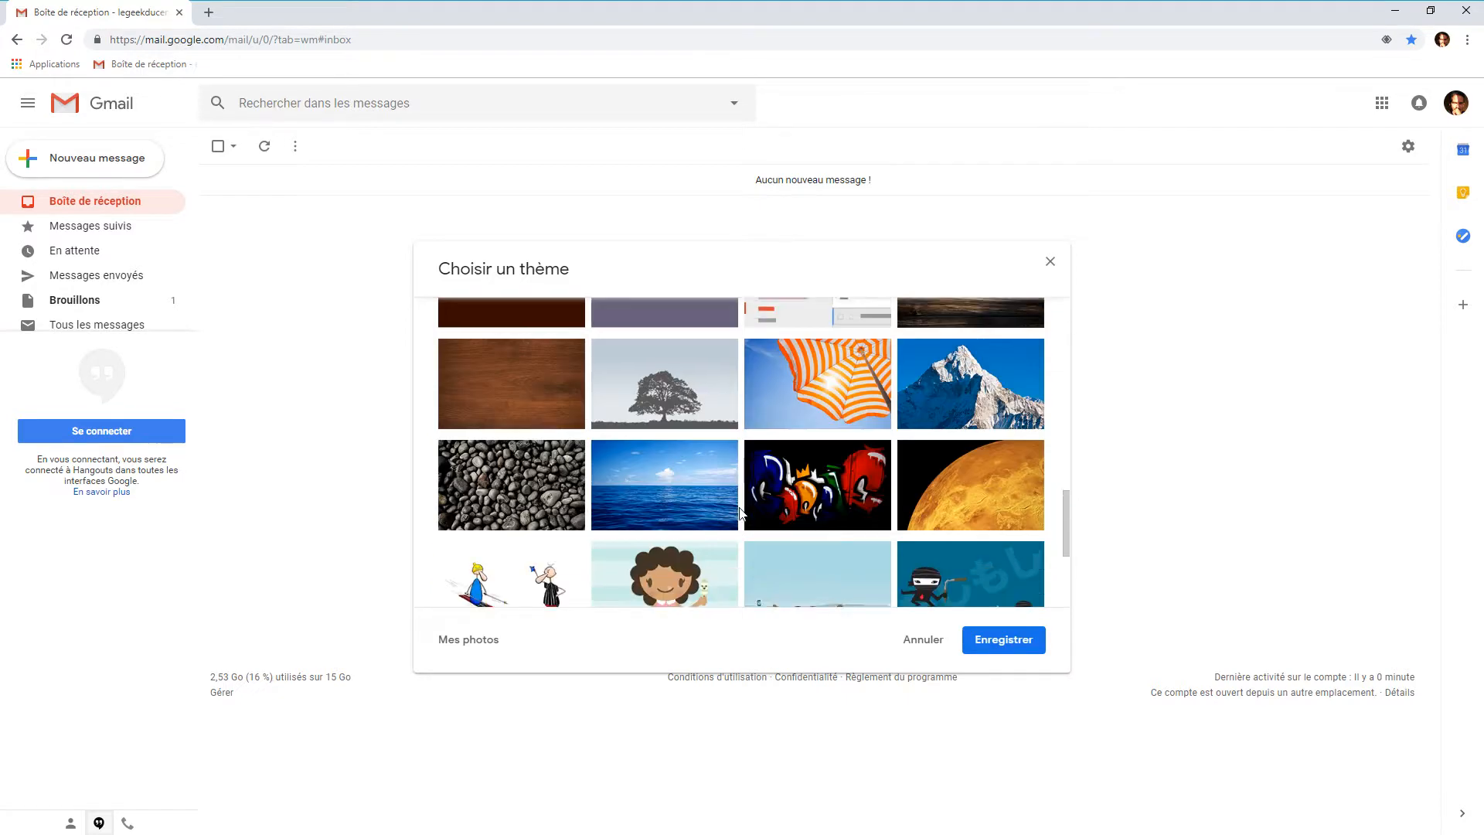
scroll(658, 389, "up", 1)
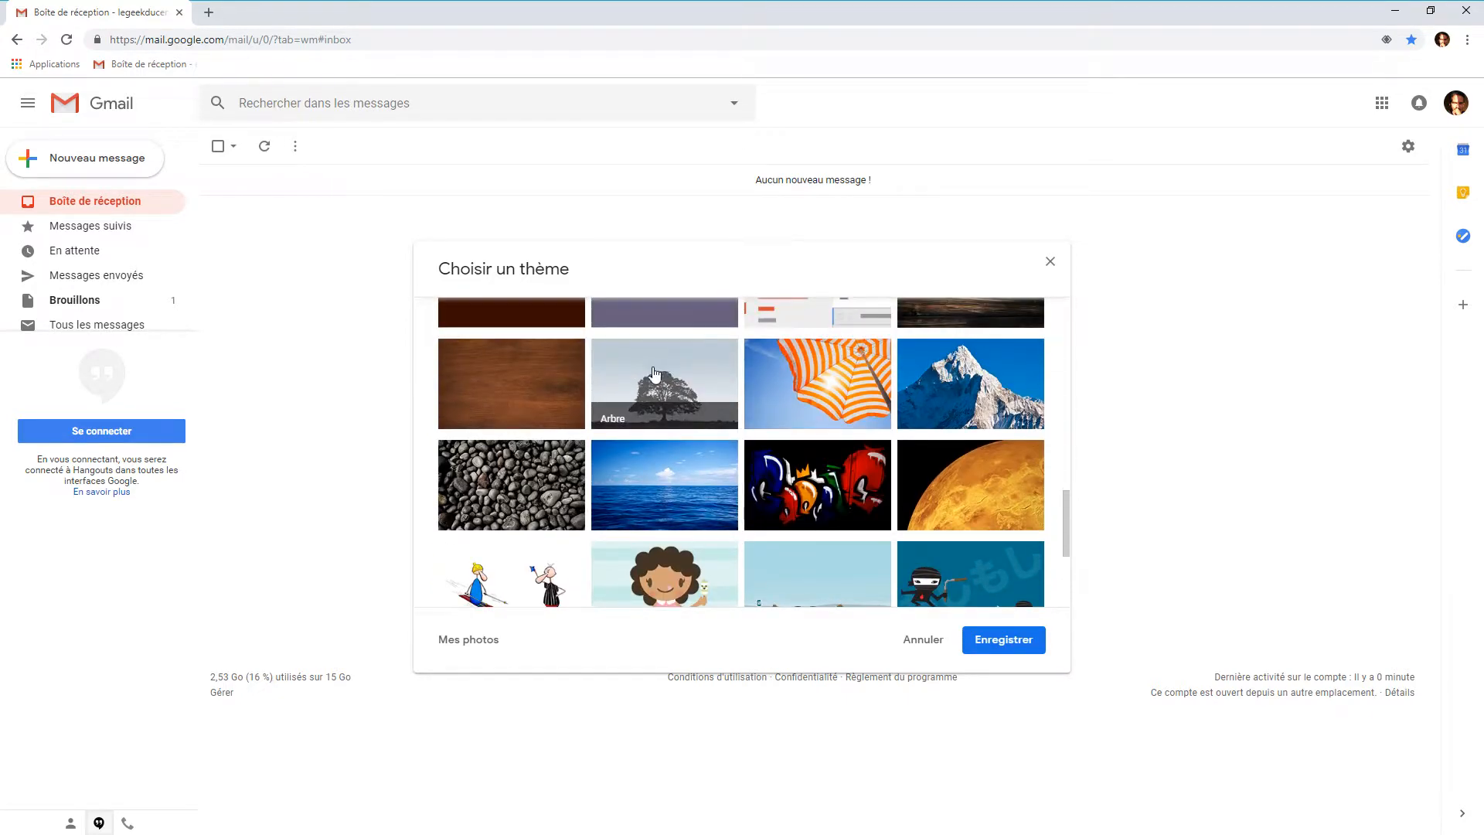
left_click(654, 374)
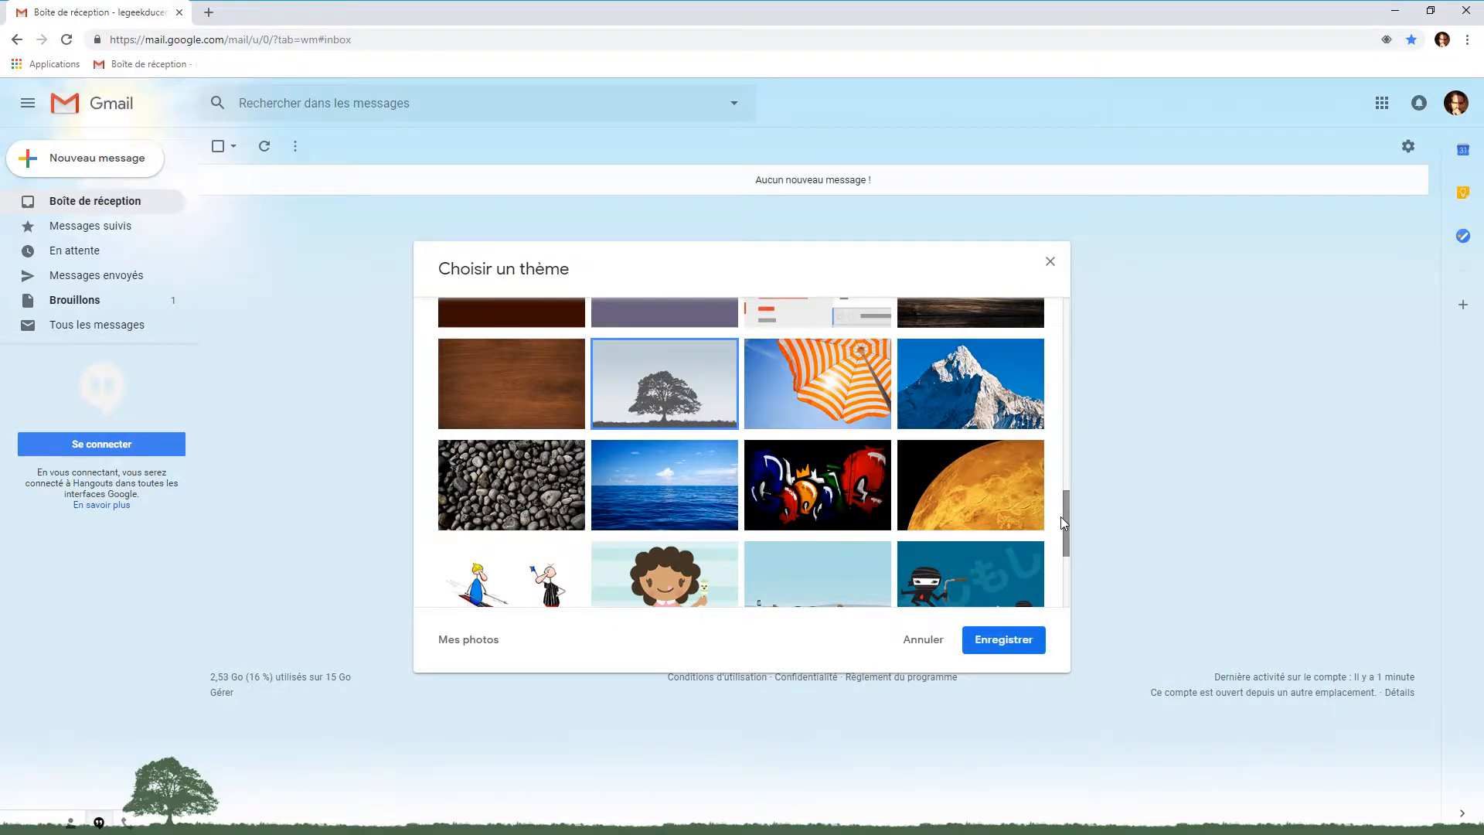
scroll(1063, 518, "down", 1)
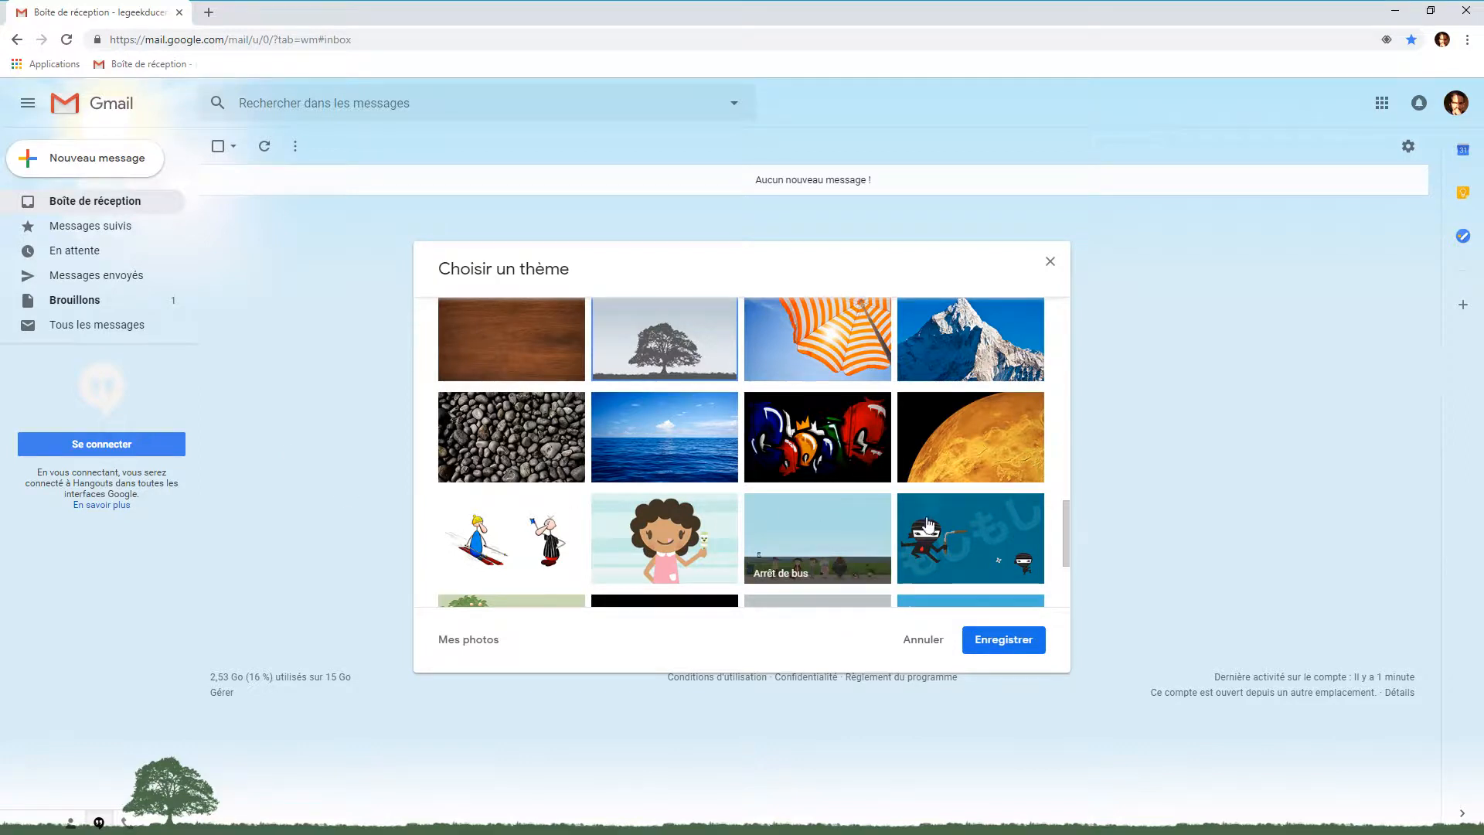
left_click(1005, 639)
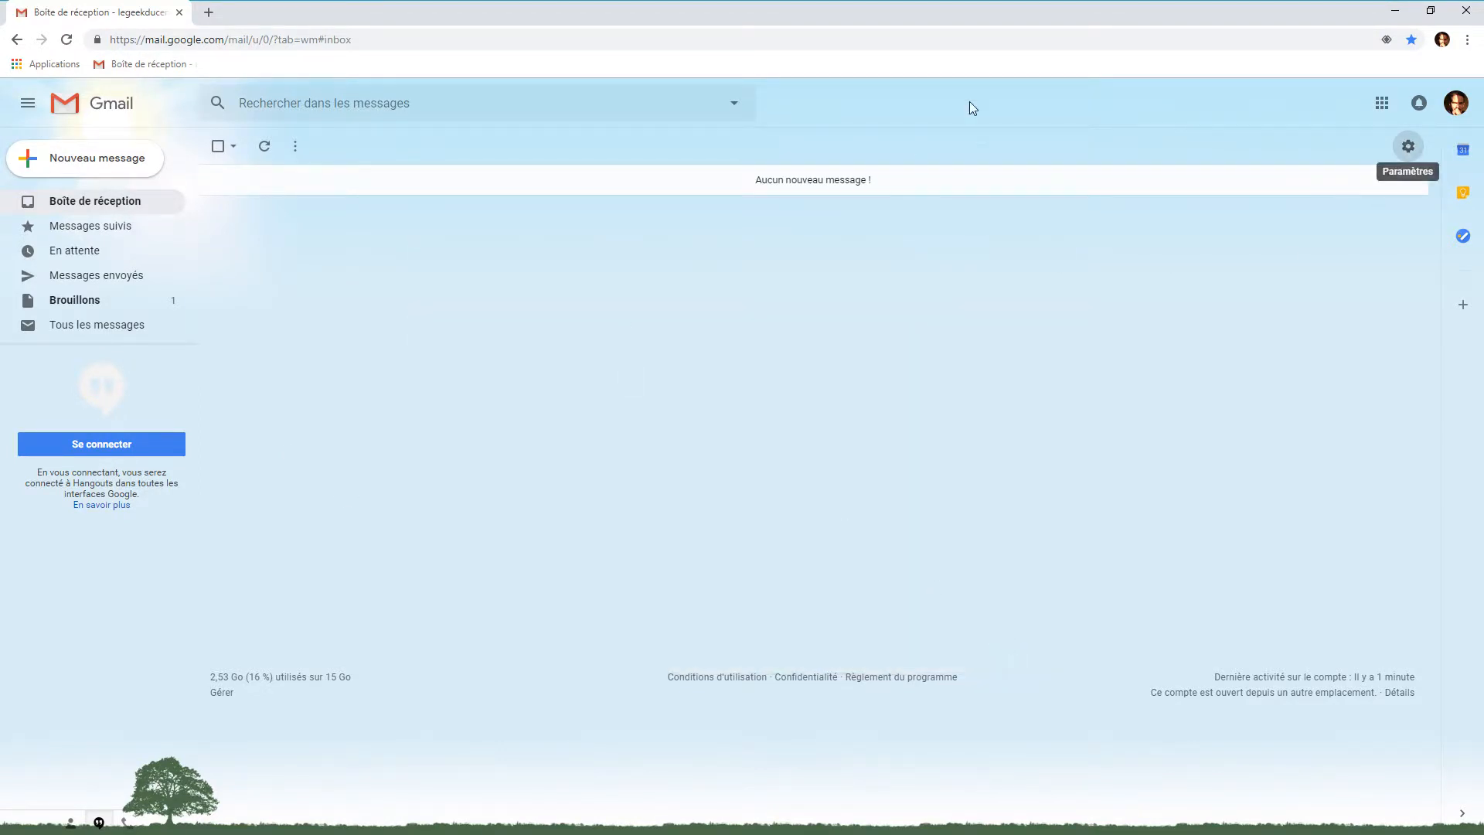
double_click(930, 16)
double_click(647, 94)
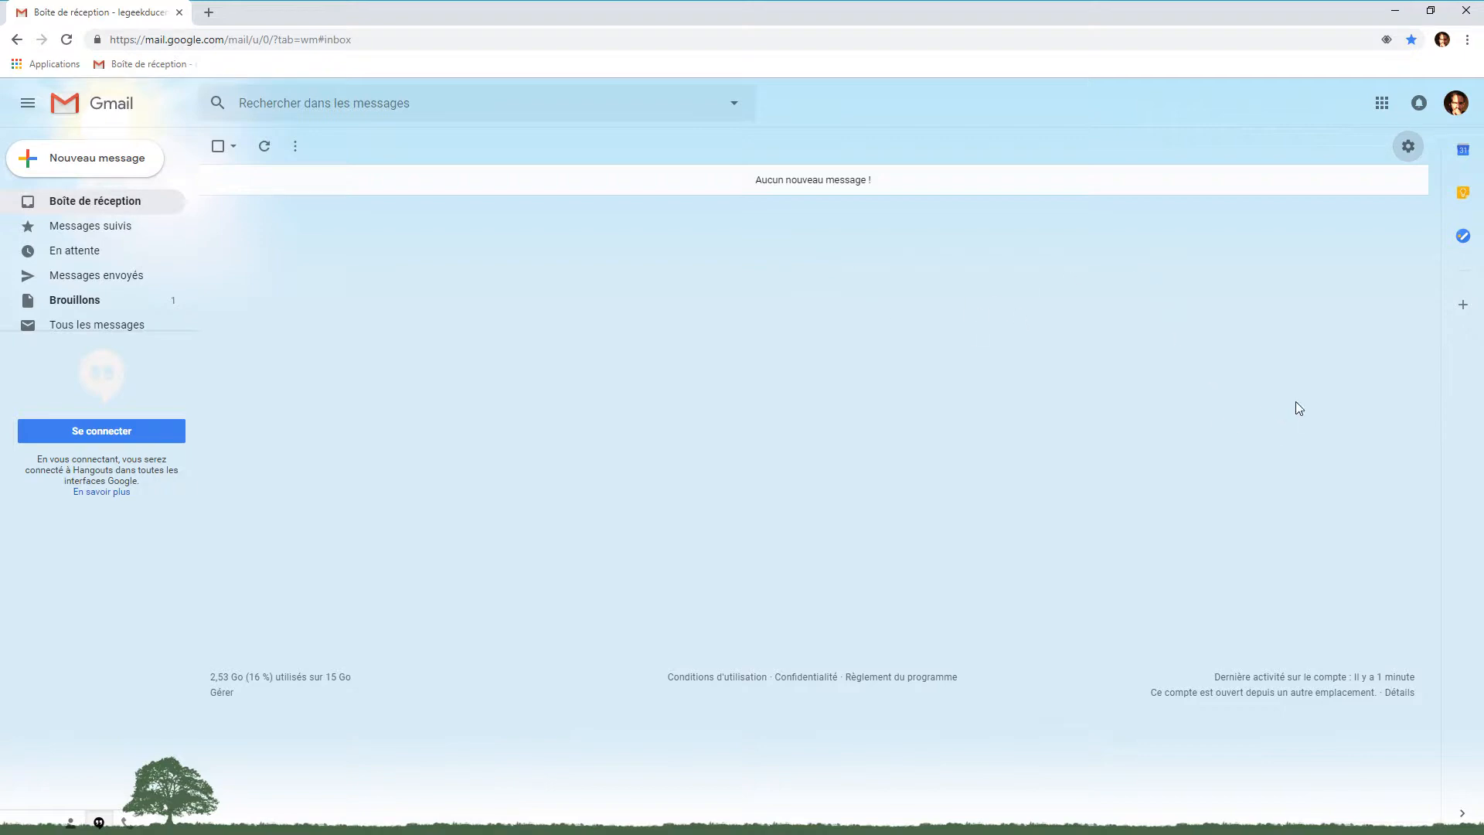
left_click(1408, 148)
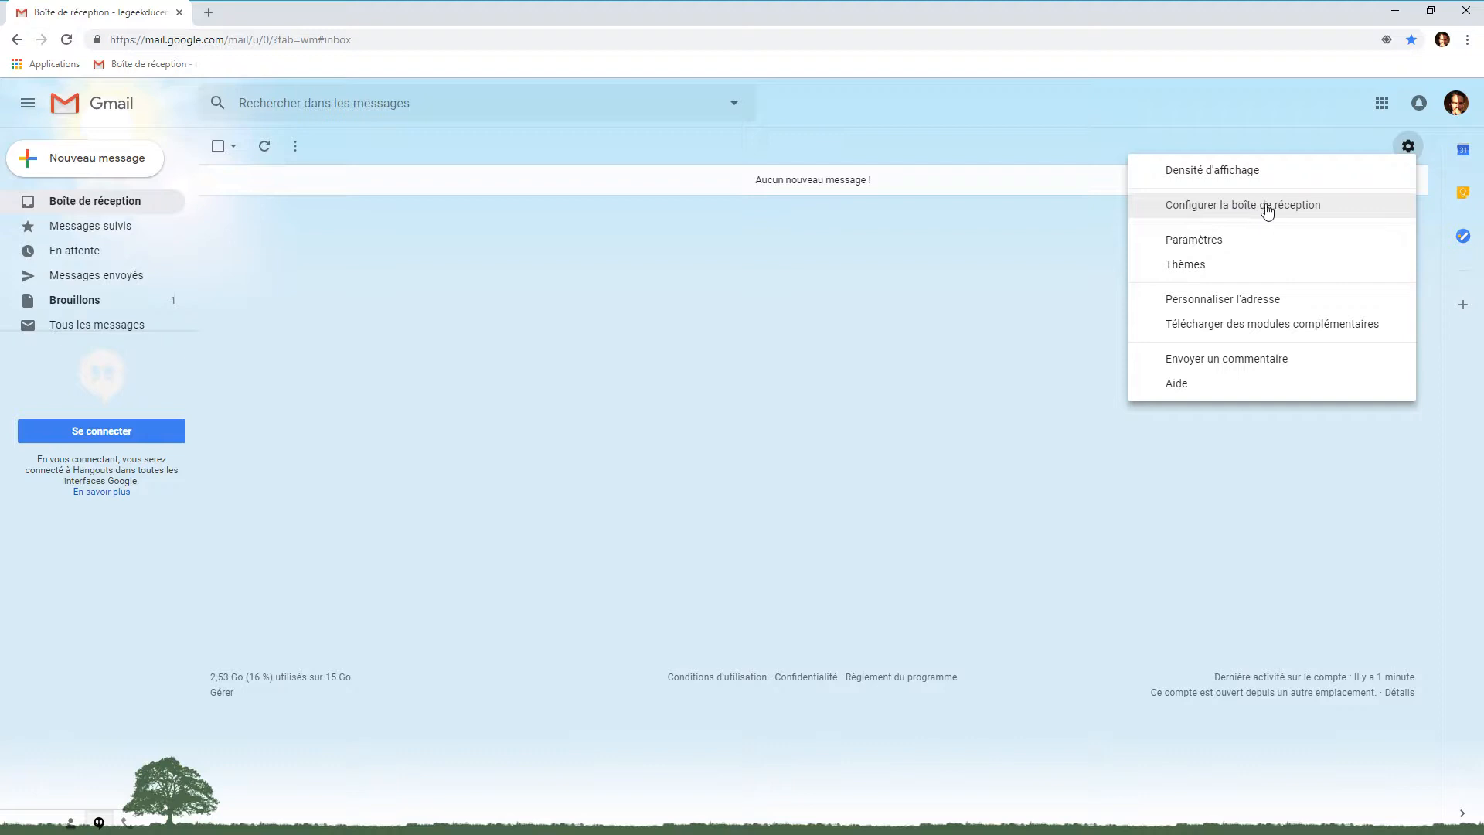
left_click(1331, 208)
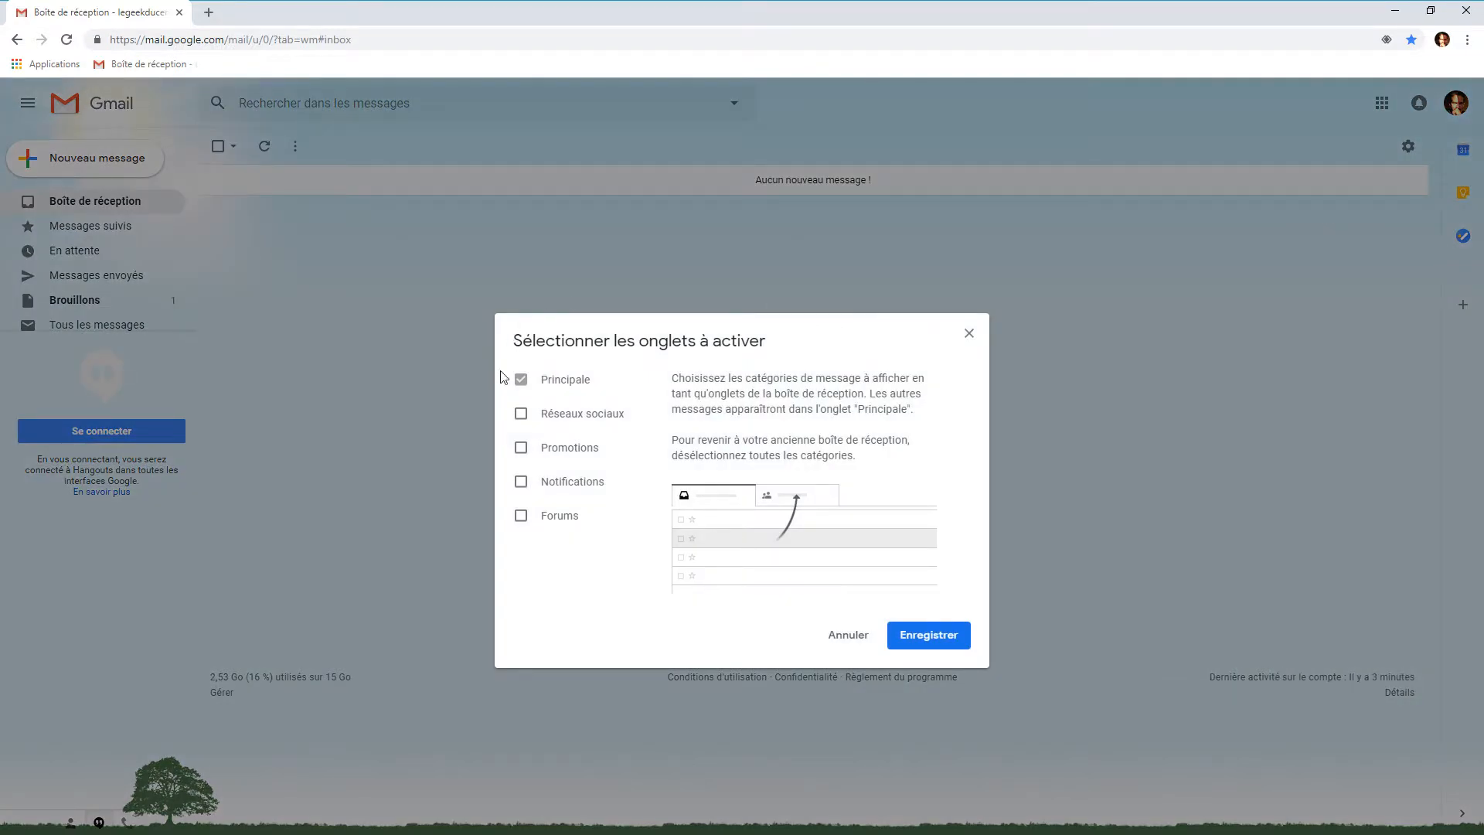
left_click(522, 416)
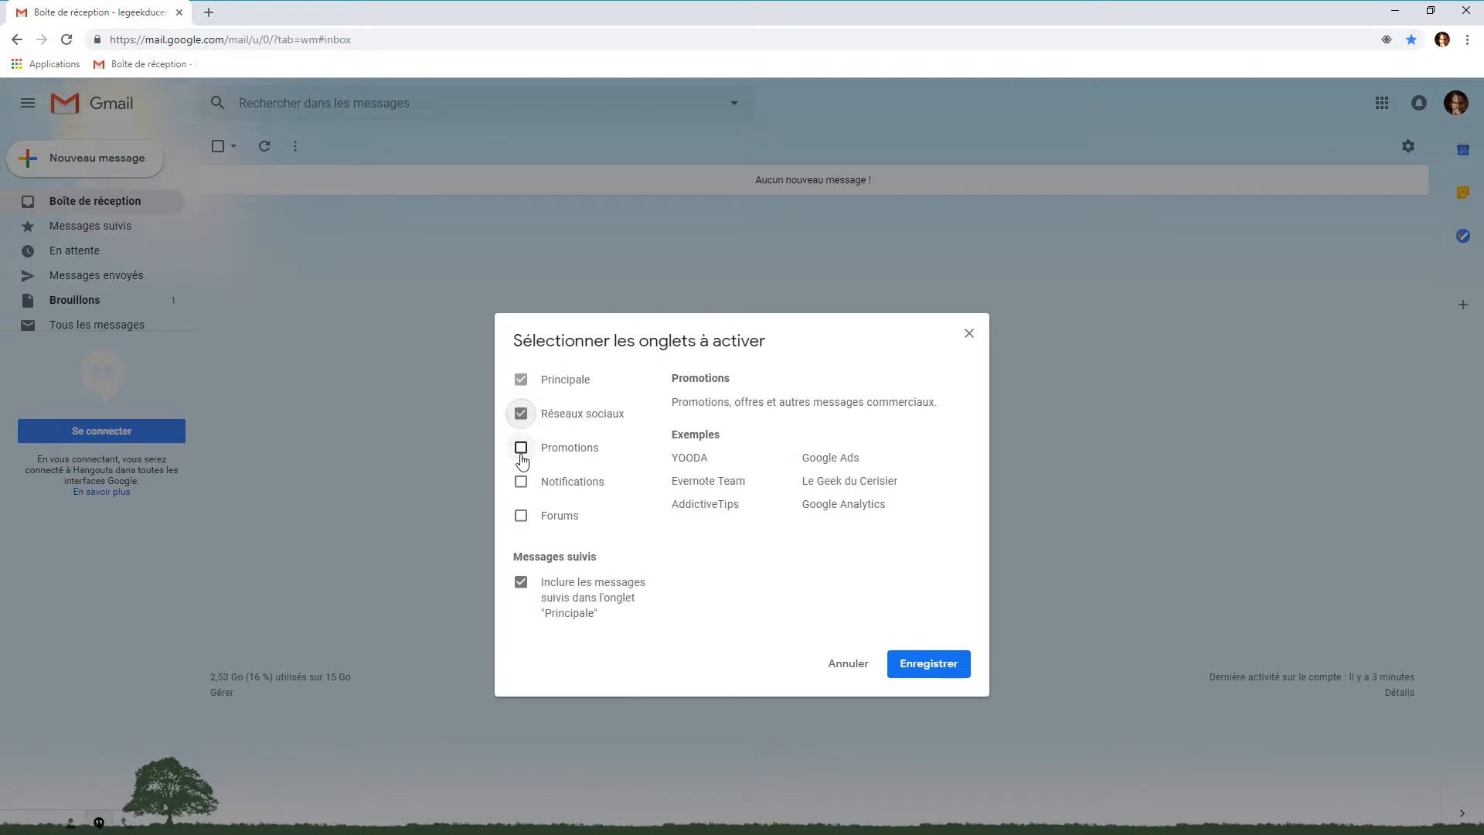
left_click(521, 449)
left_click(521, 484)
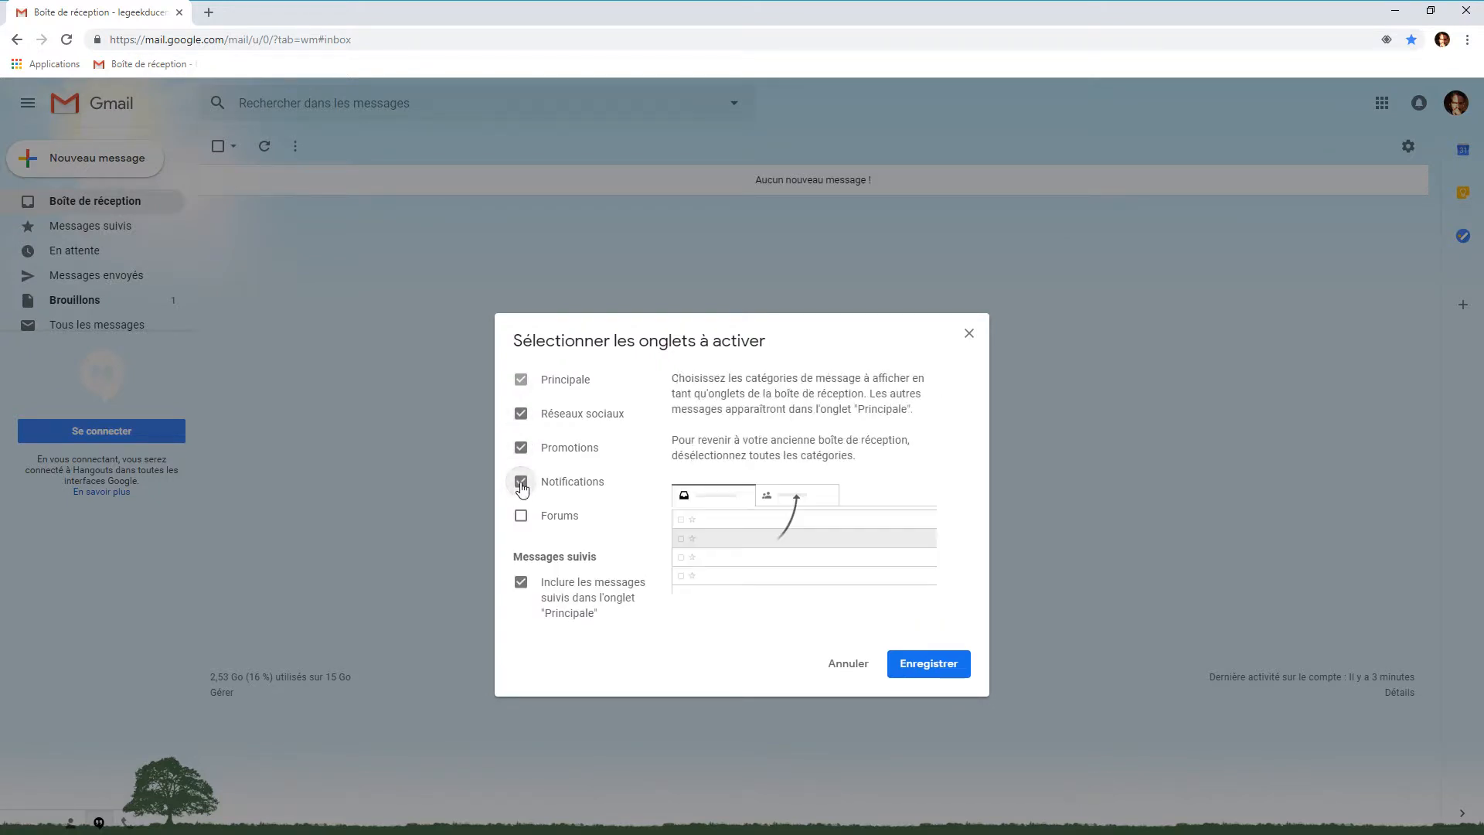
left_click(521, 516)
left_click(927, 666)
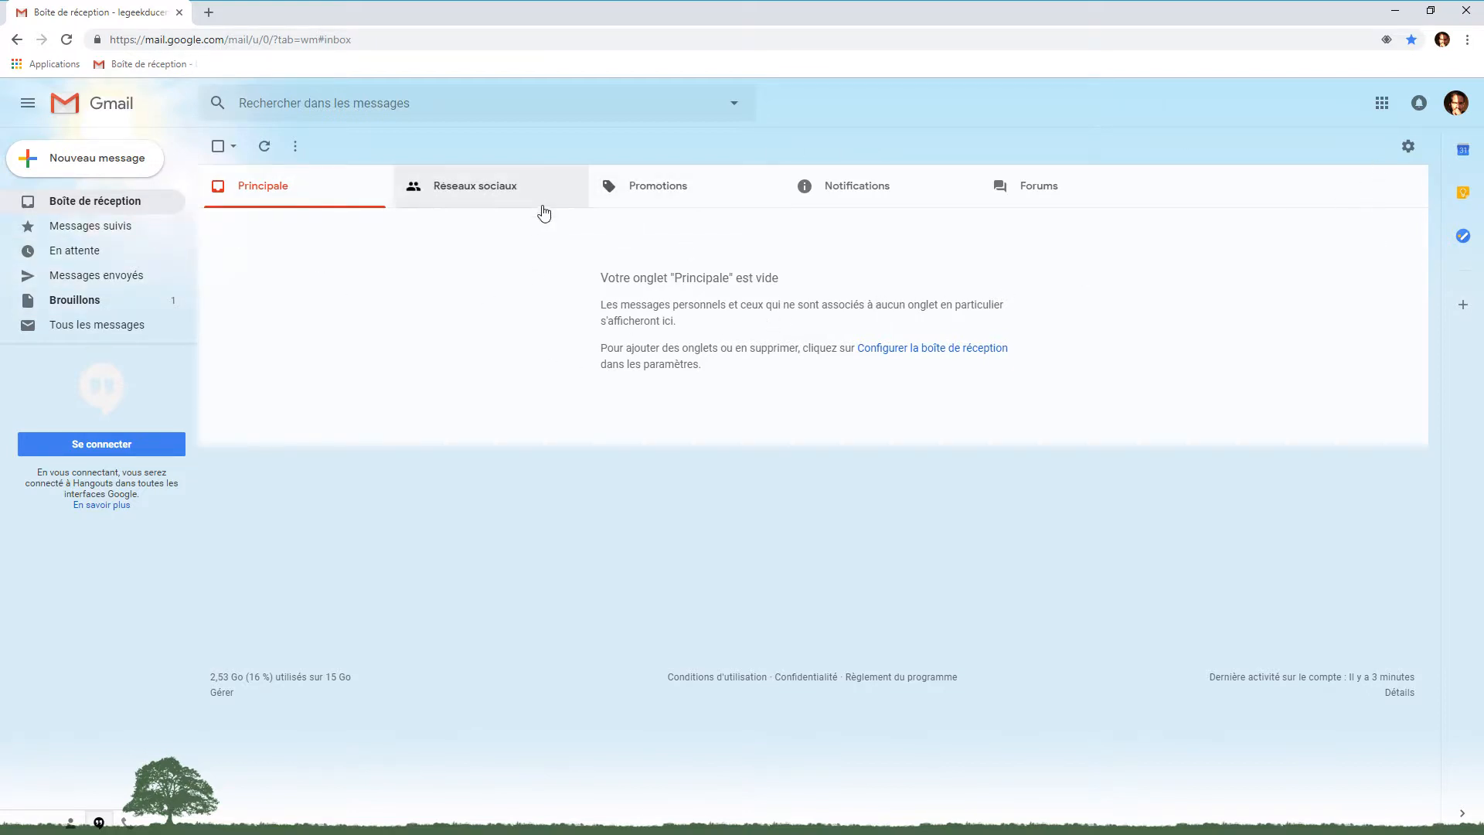
Uncheck the Forums, Notifications, Promotions and Réseaux sociaux tabs and save, keeping only Principale
left_click(1408, 147)
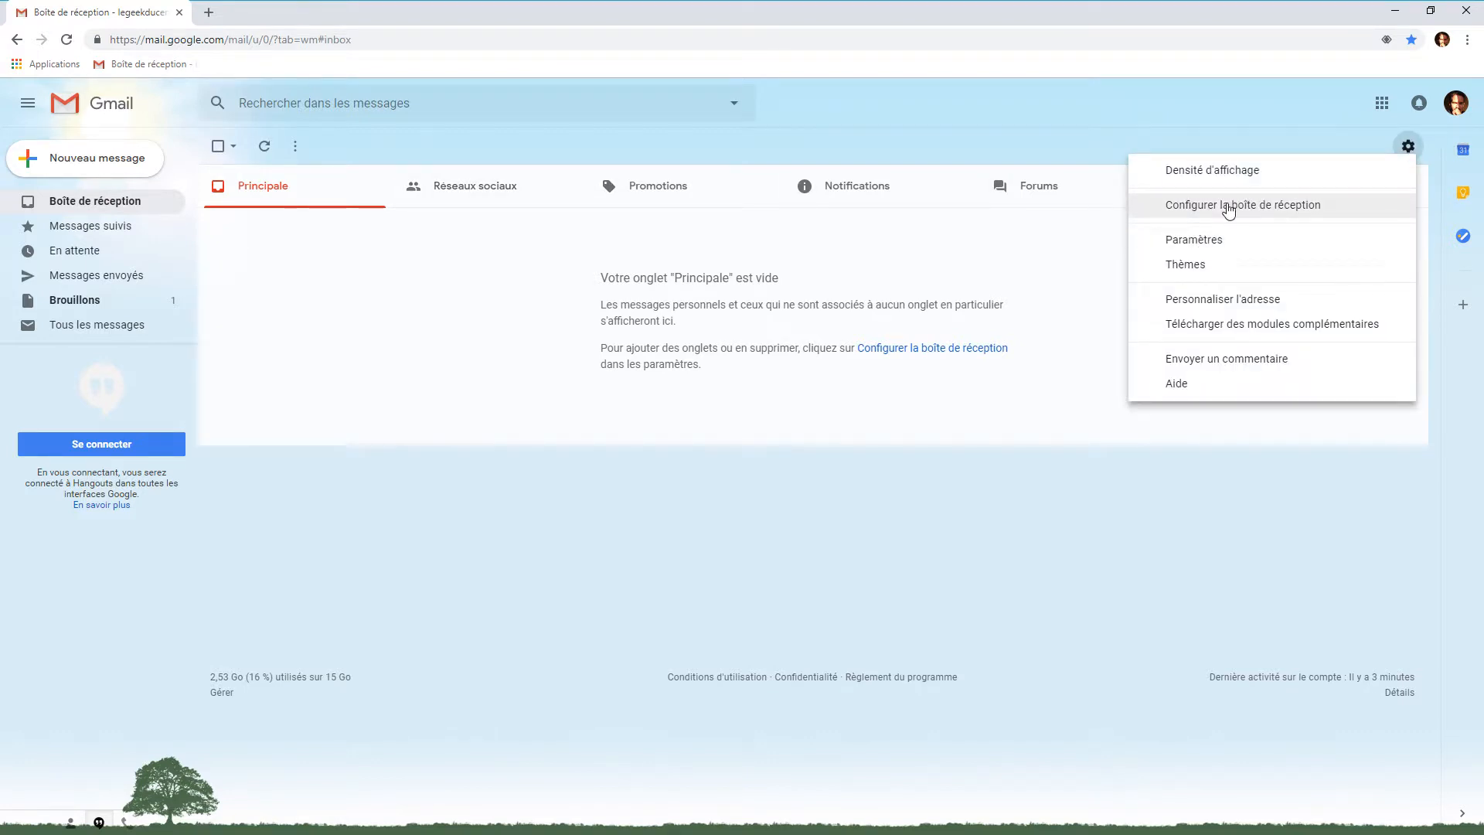
left_click(1229, 207)
left_click(521, 468)
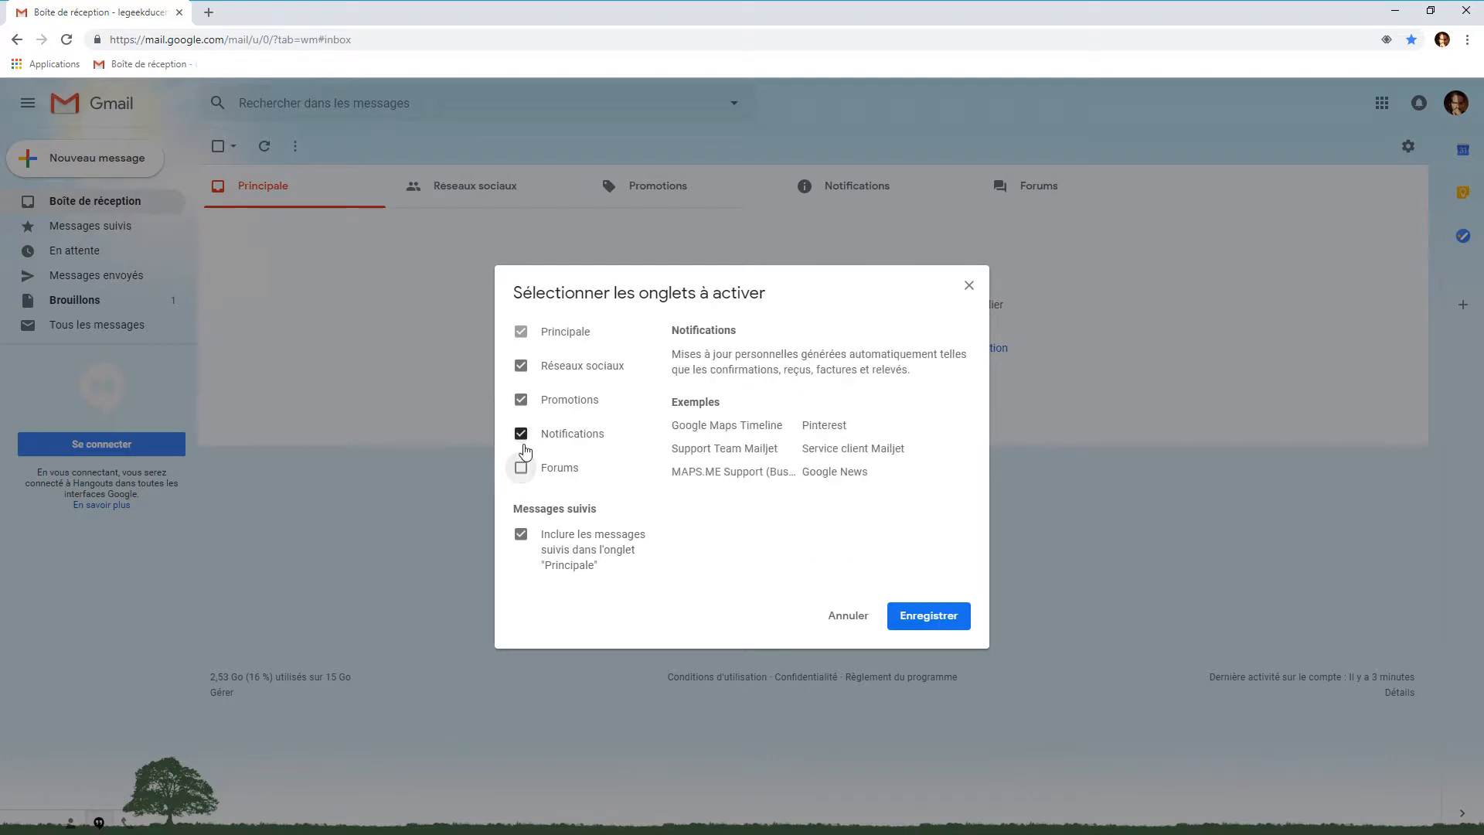
left_click(521, 434)
left_click(521, 400)
left_click(522, 368)
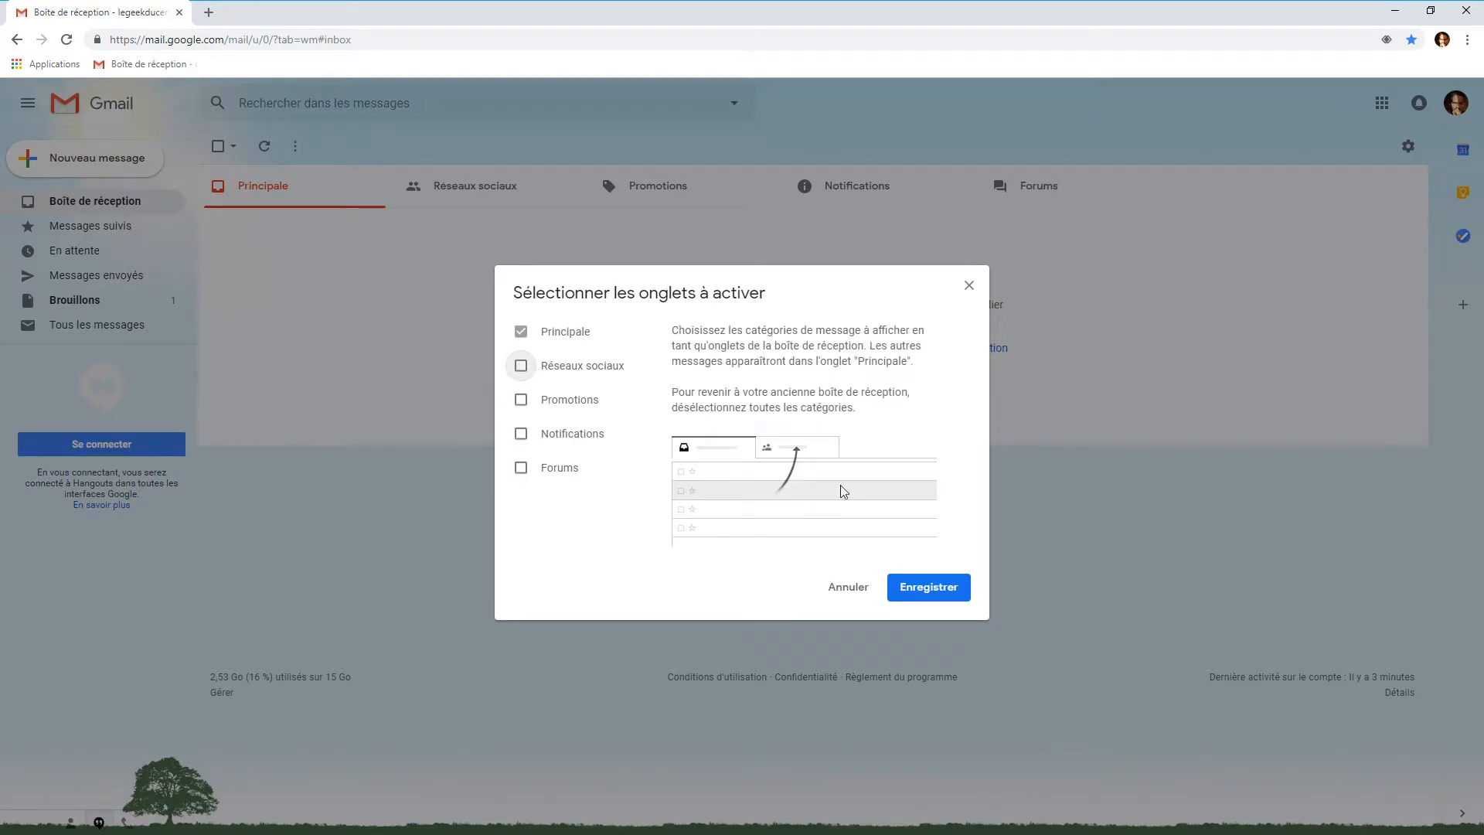
left_click(908, 591)
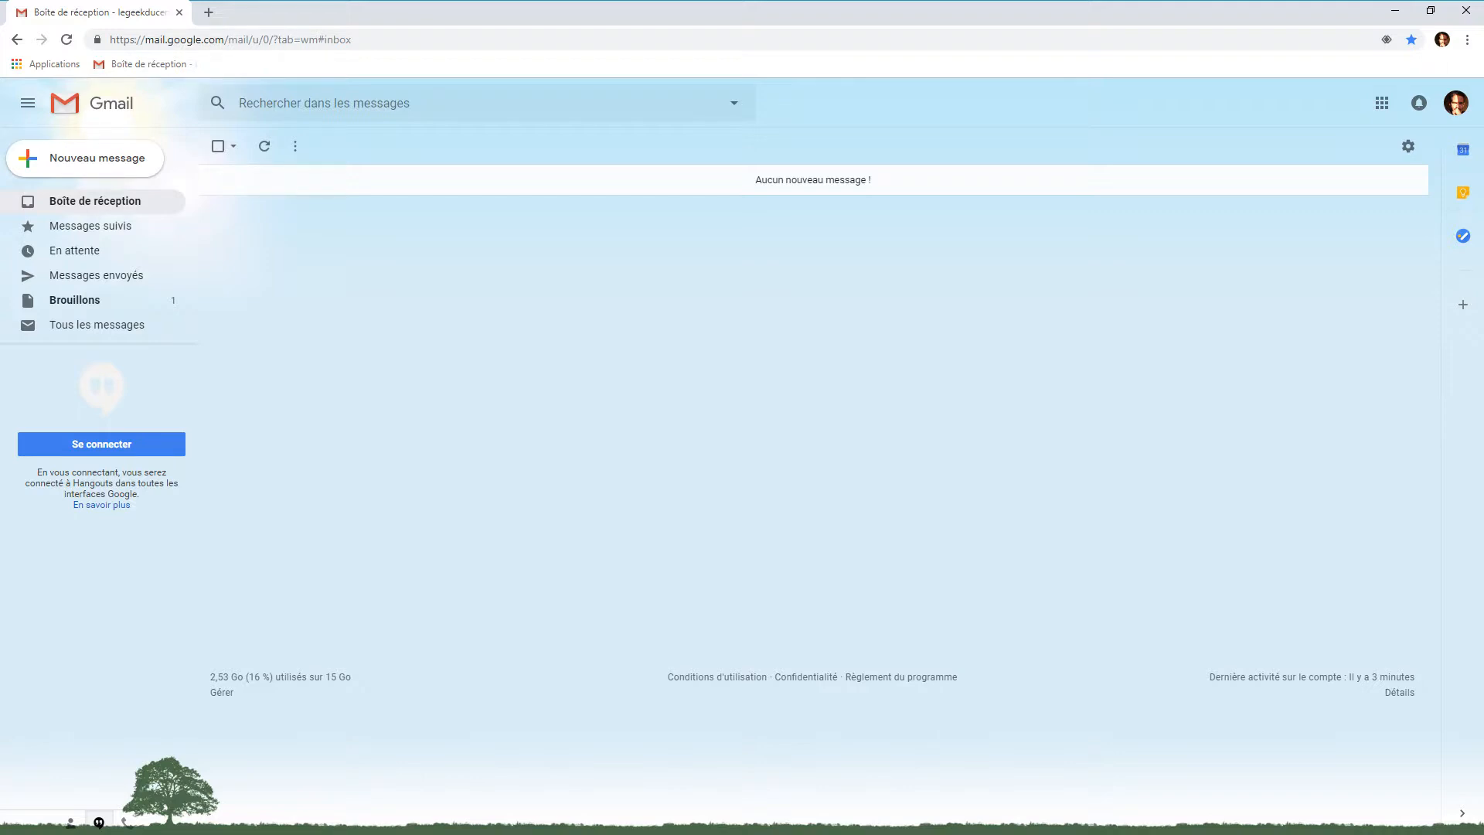
Open the full Paramètres page on its Boîte de réception section
left_click(1410, 154)
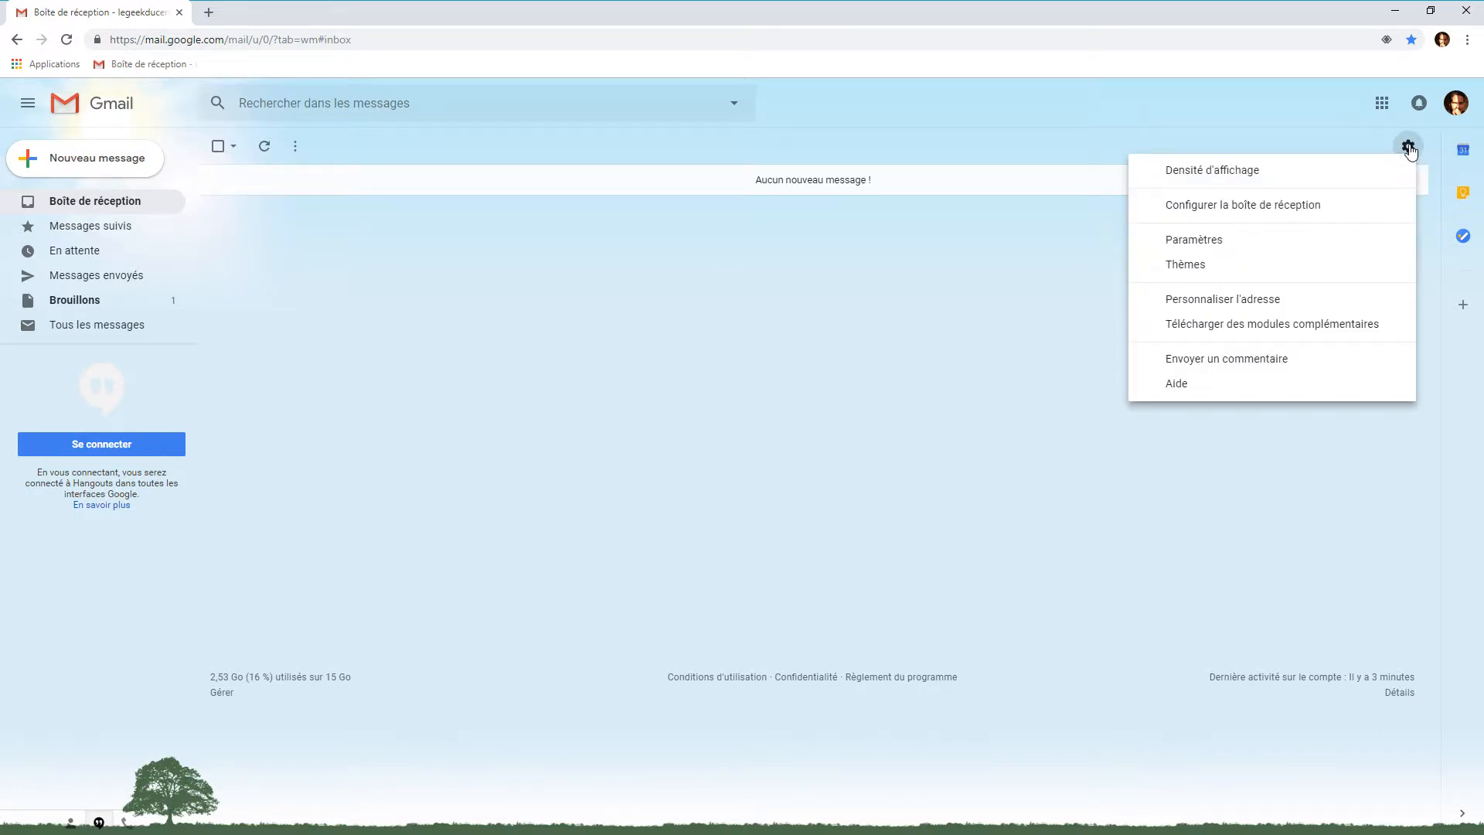
left_click(1218, 243)
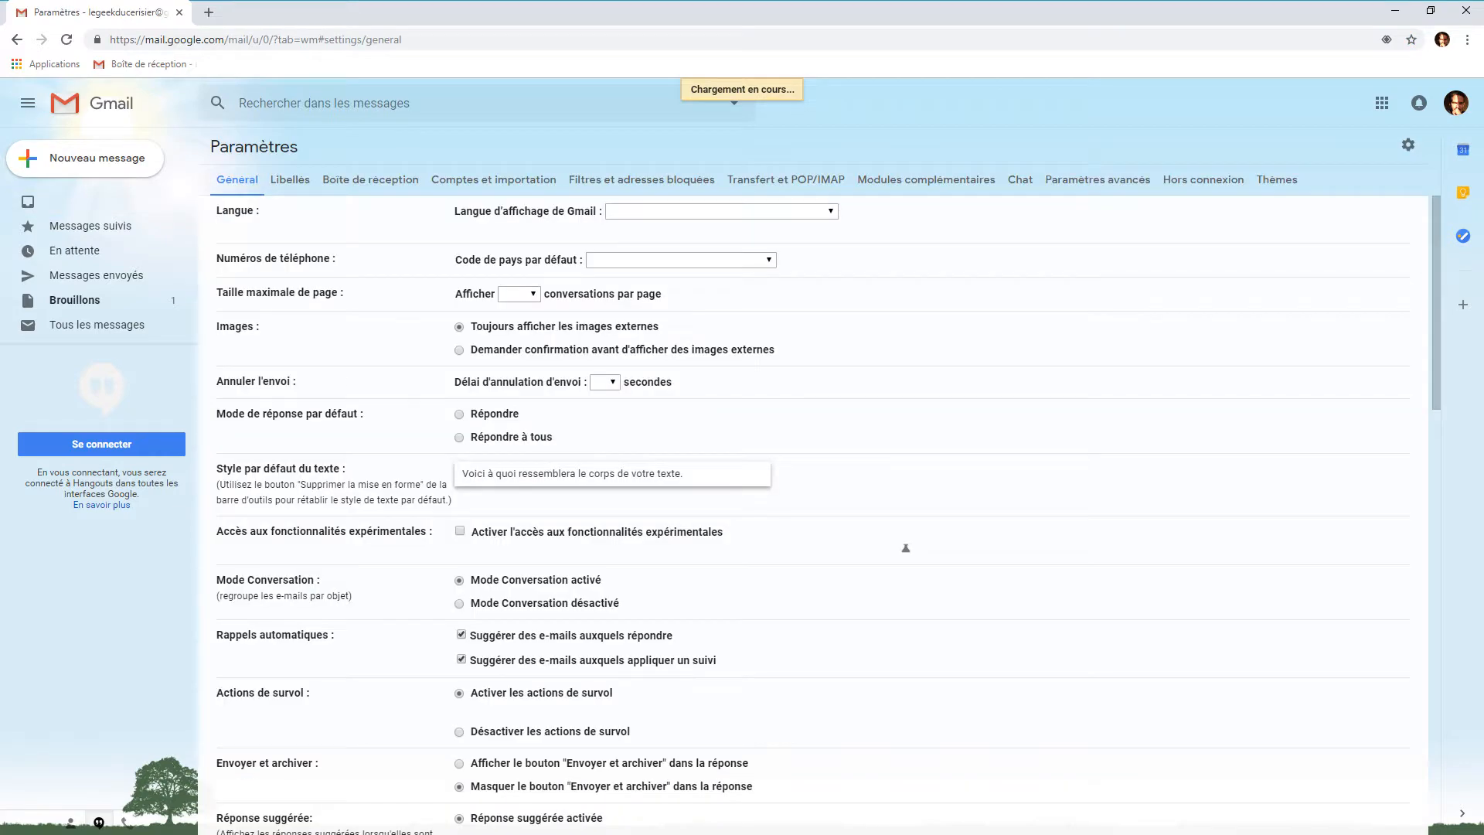
left_click(371, 185)
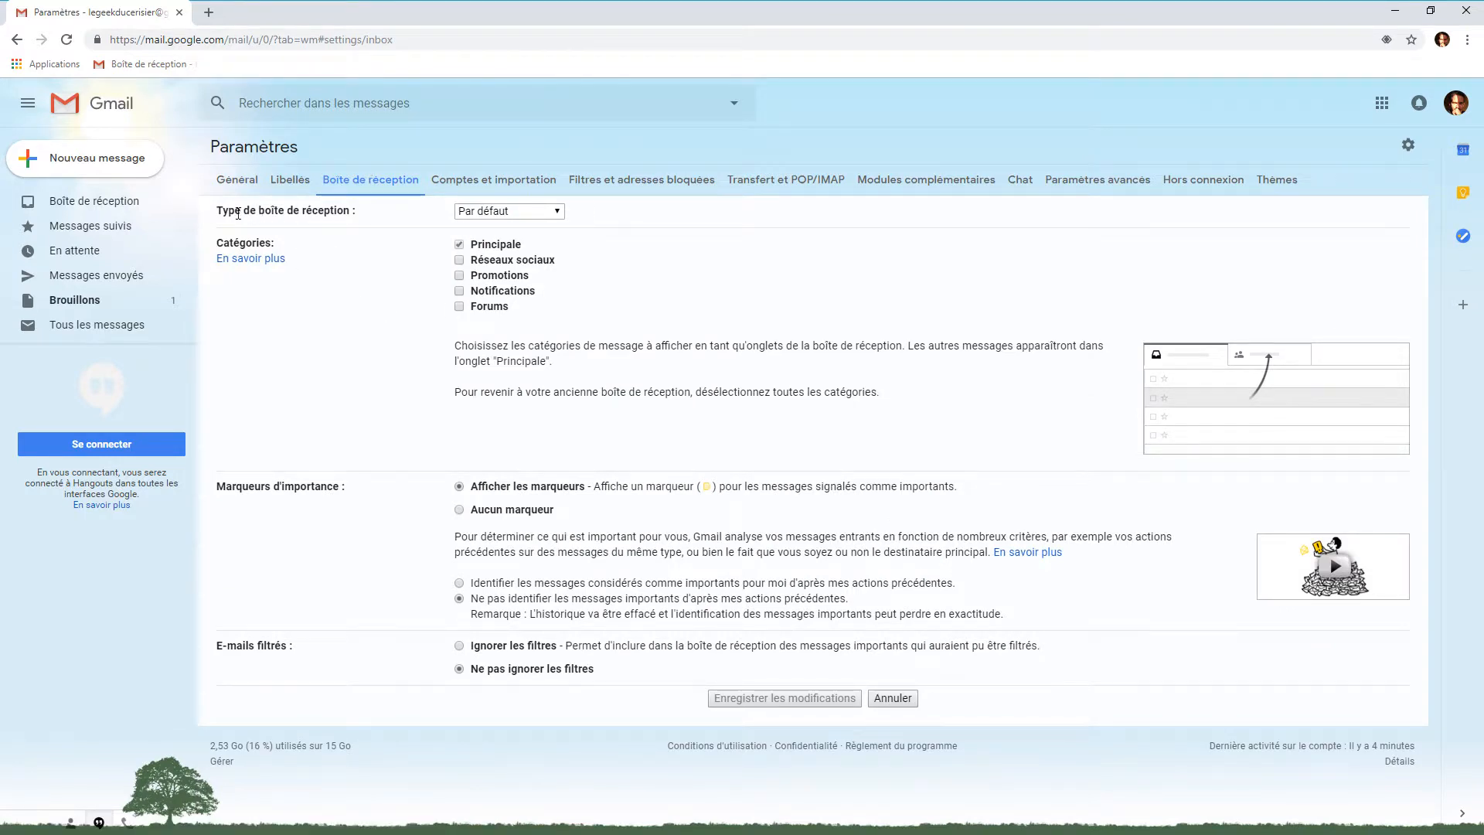
Check then uncheck Réseaux sociaux, Promotions and Notifications, leaving only Principale enabled
left_click(459, 260)
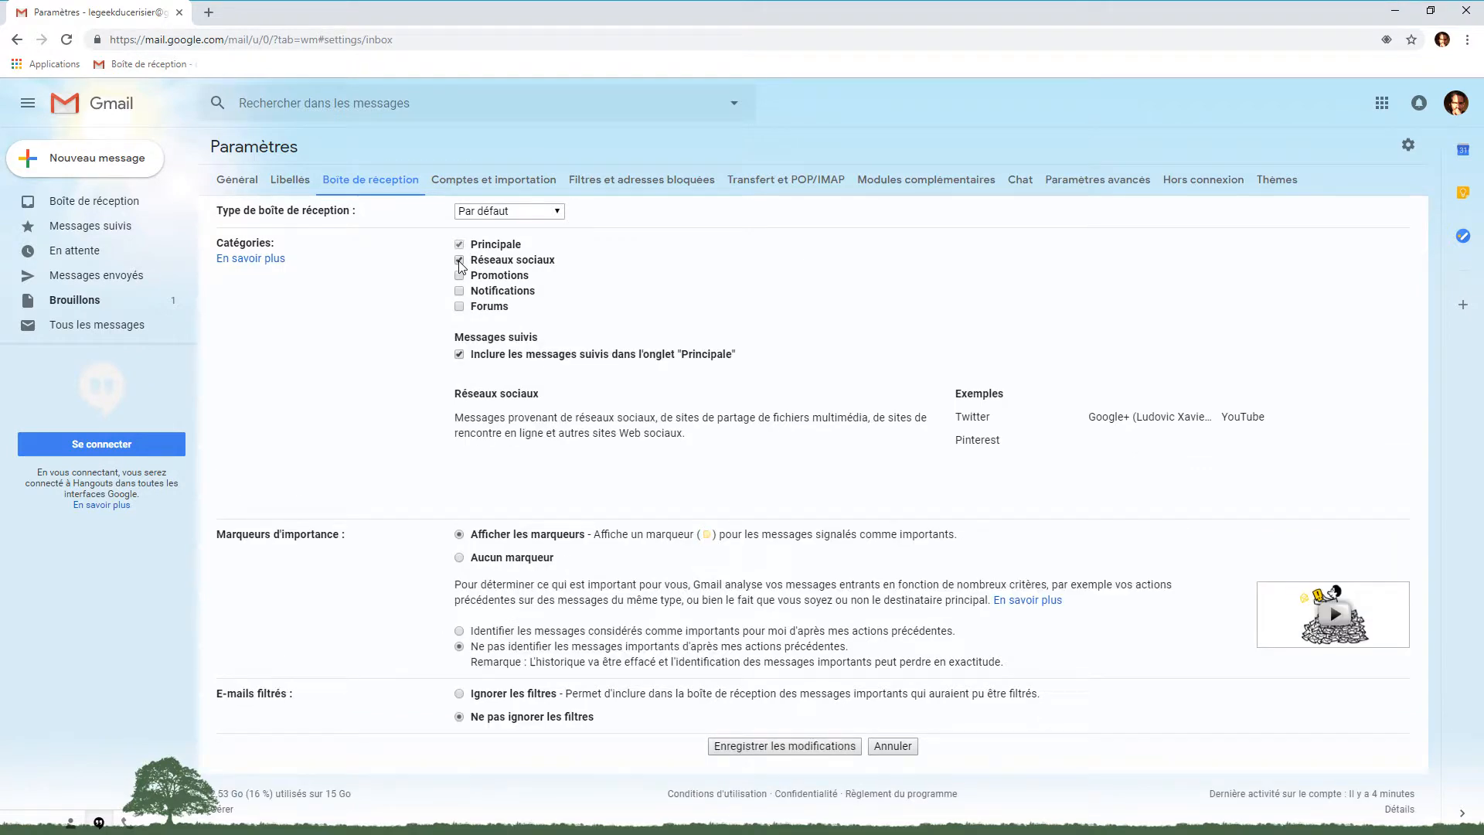
left_click(459, 276)
left_click(459, 292)
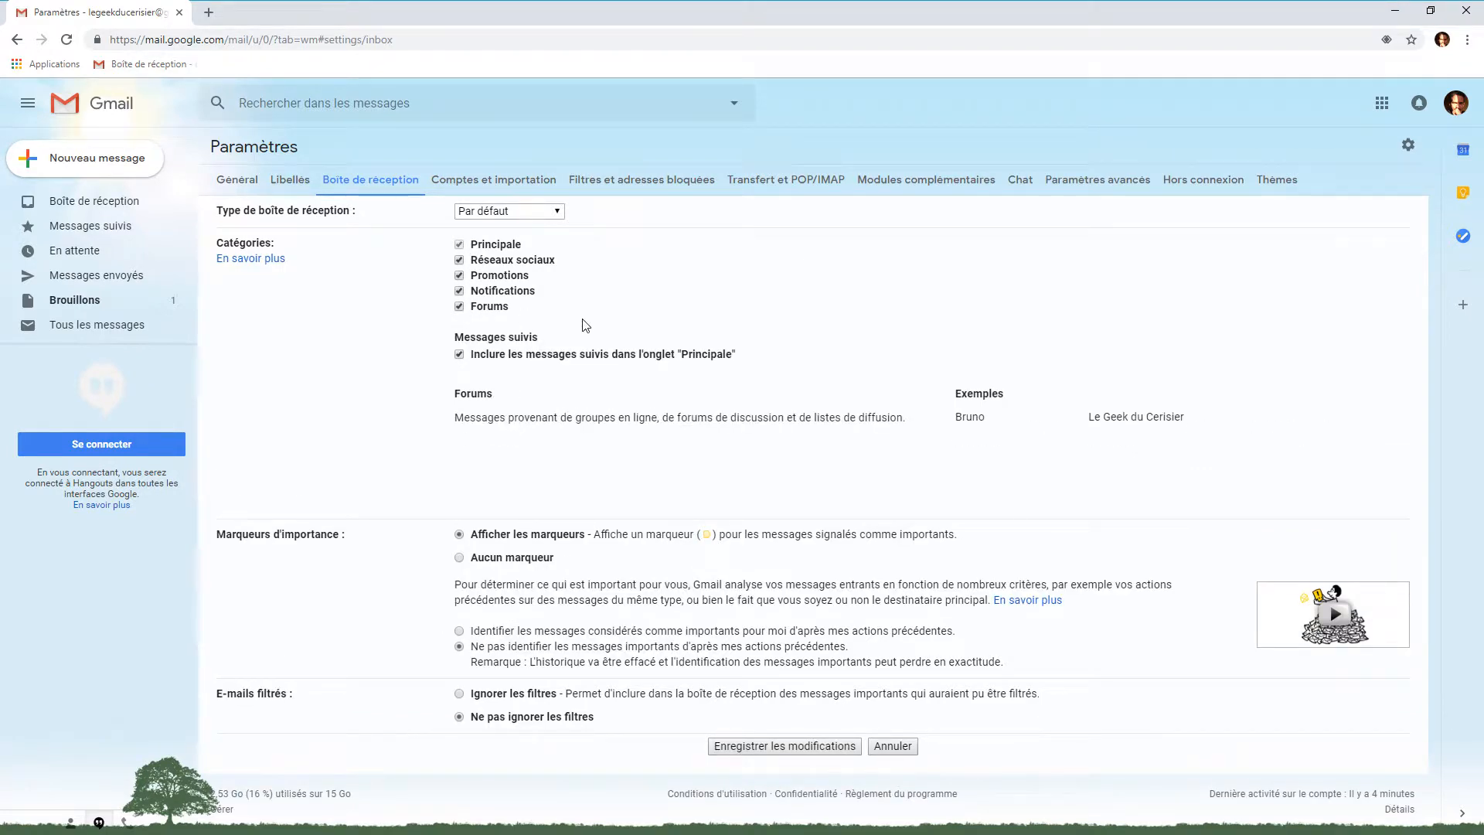
left_click(459, 291)
left_click(459, 276)
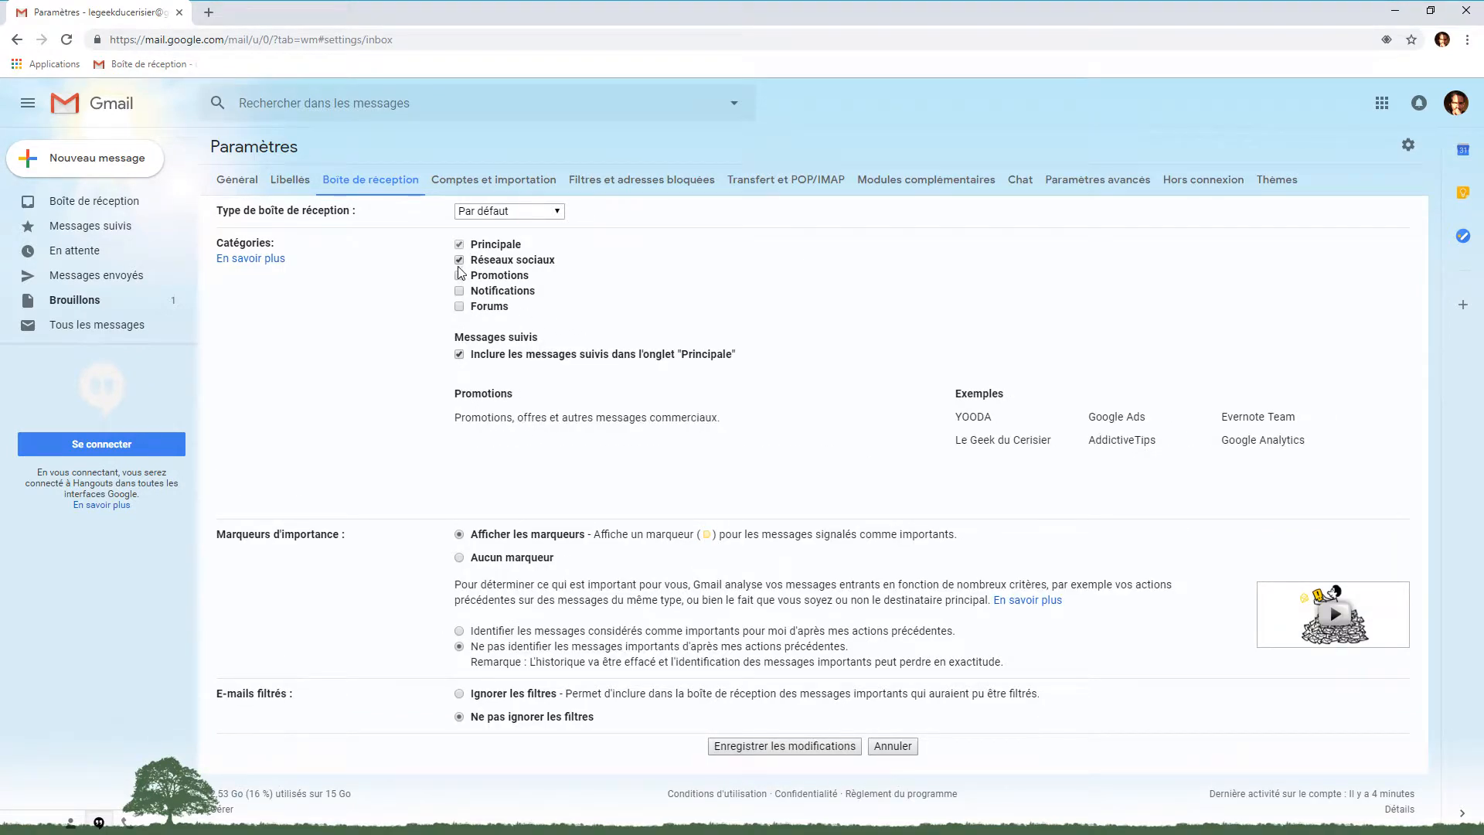
left_click(459, 260)
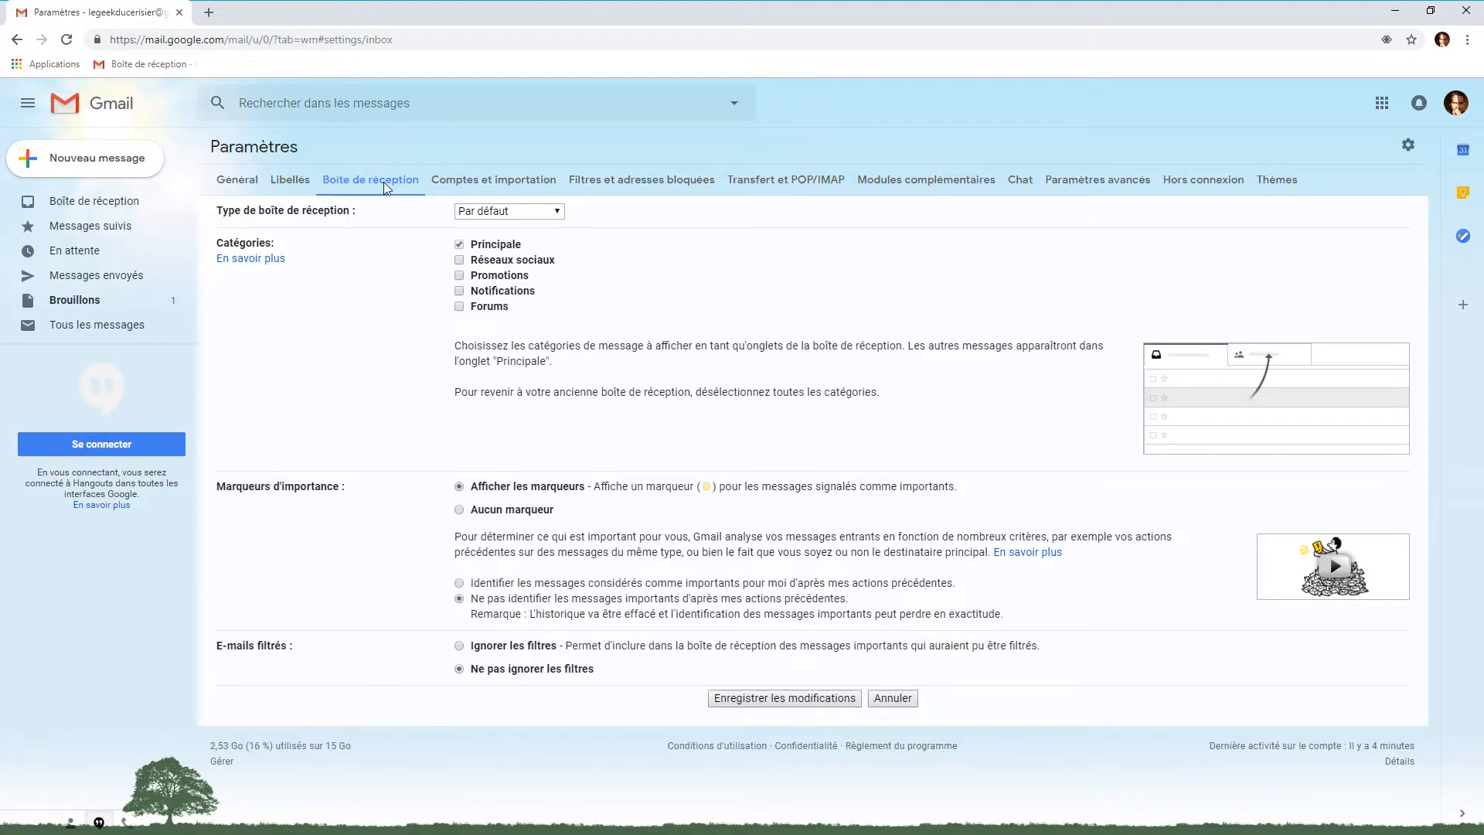
Try the Importants d'abord, Non lus d'abord, Suivis d'abord and Prioritaire inbox types
left_click_drag(220, 211, 381, 213)
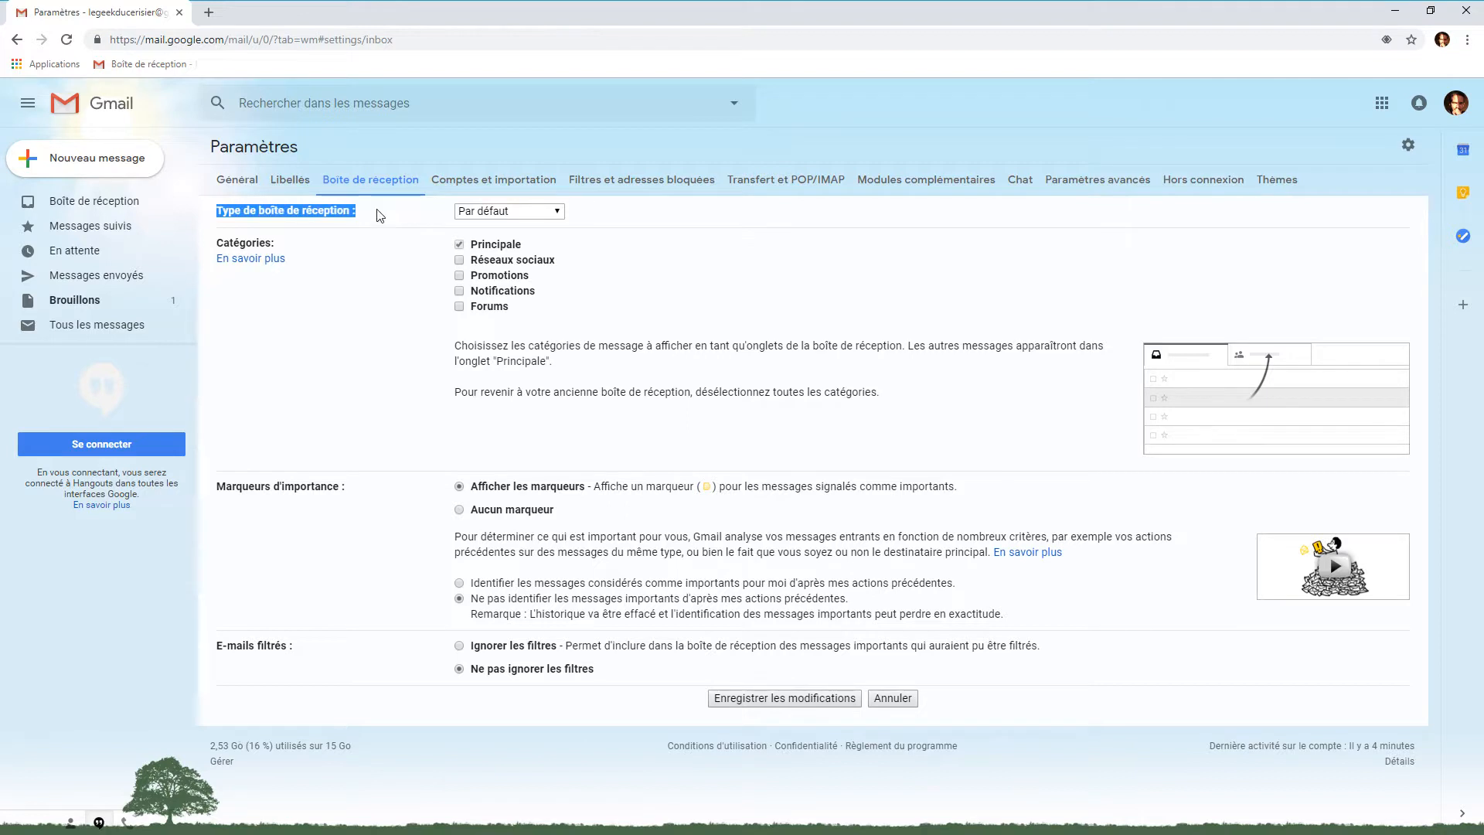
left_click(381, 214)
left_click(559, 216)
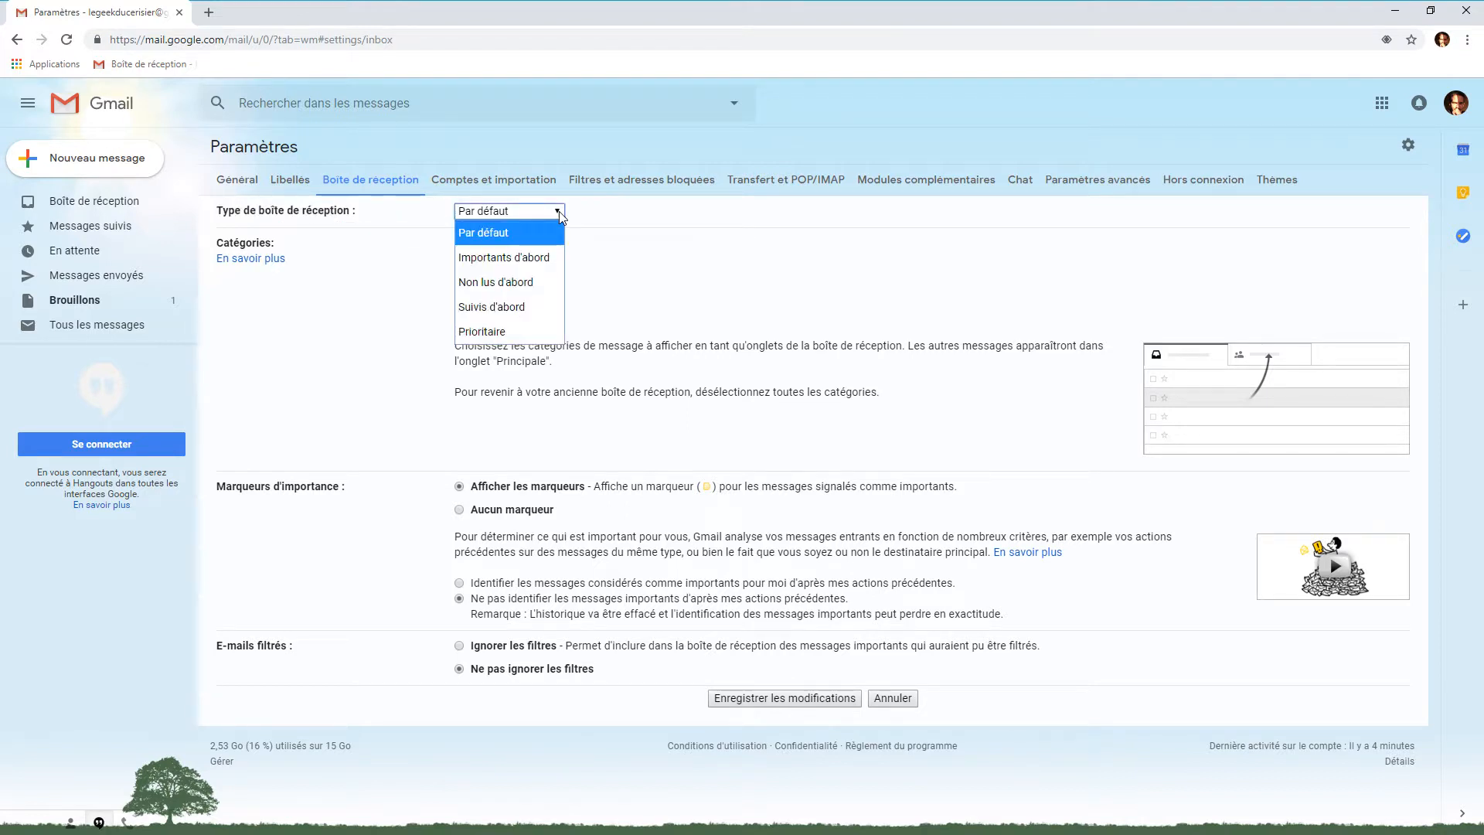
left_click(511, 259)
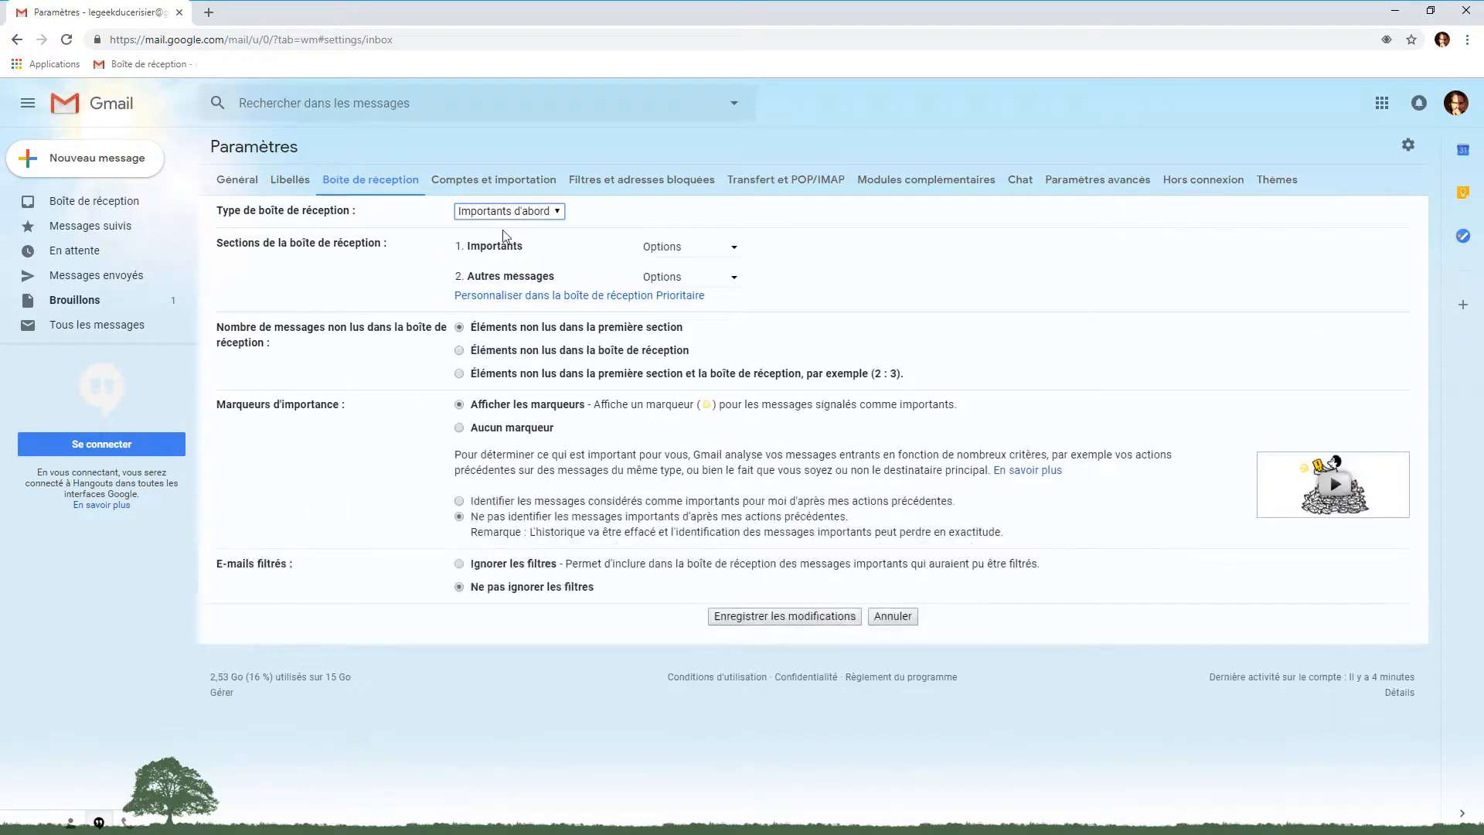
left_click(509, 211)
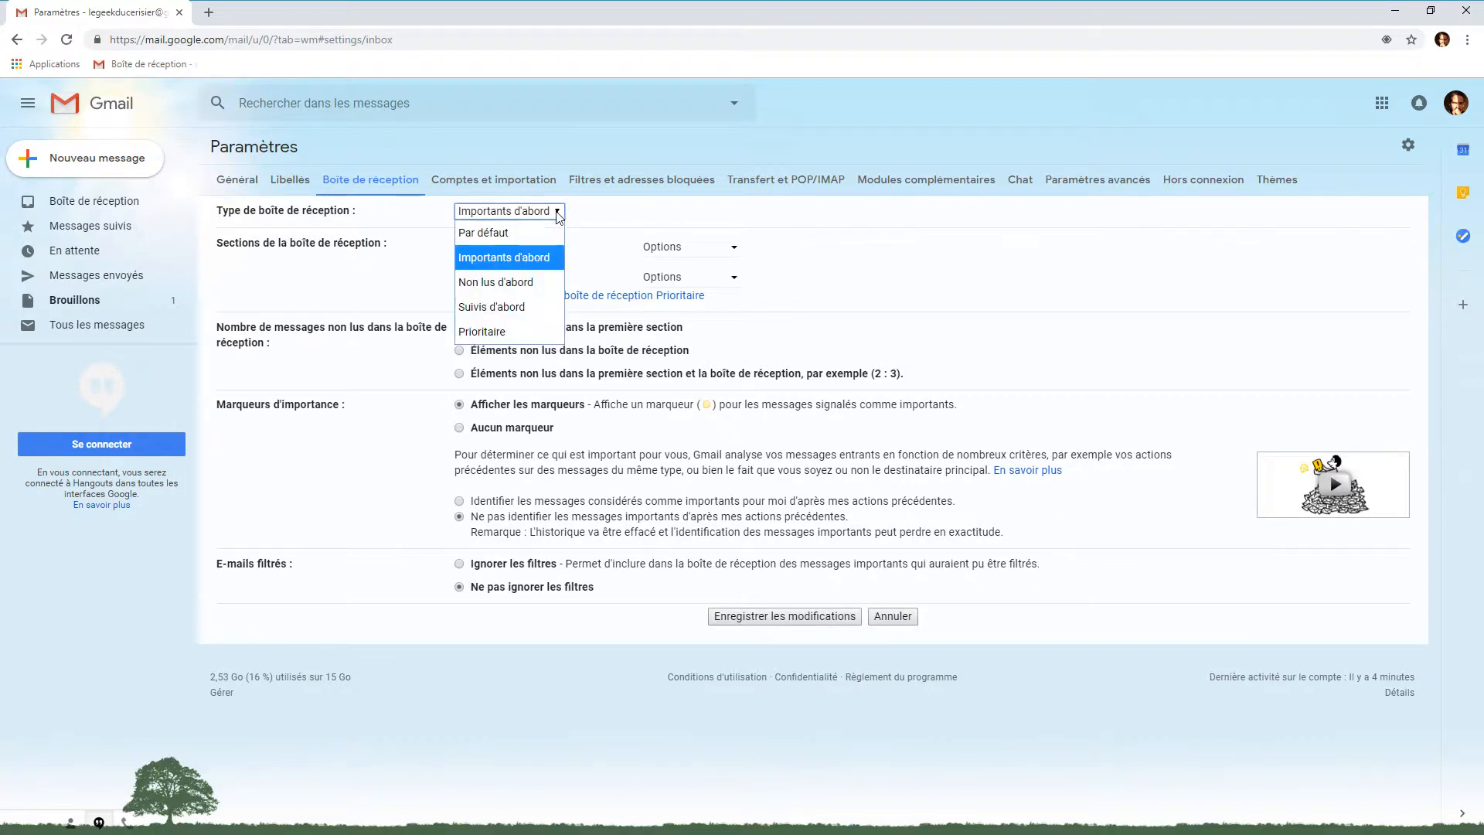
left_click(498, 281)
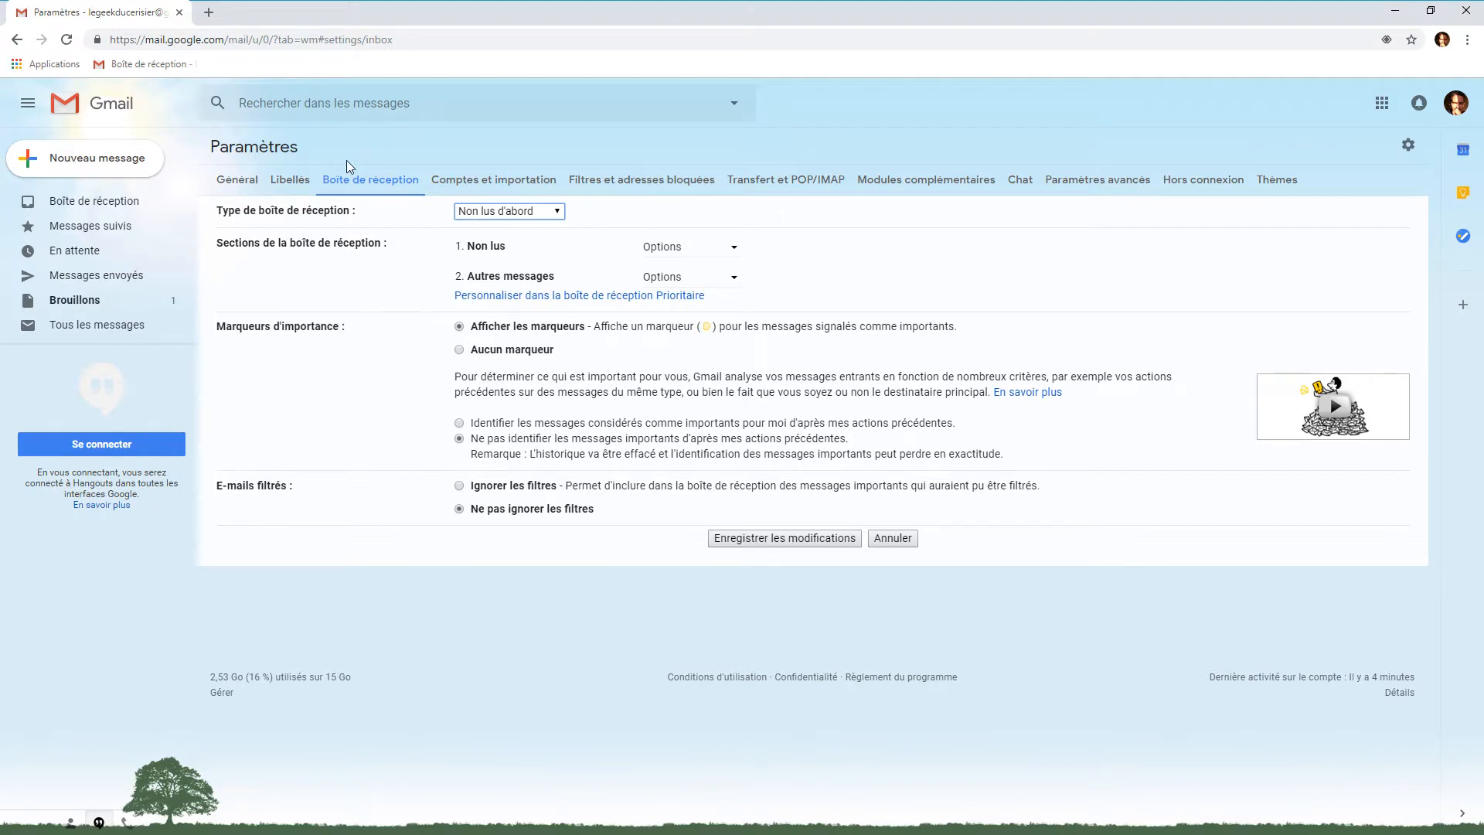
left_click(557, 218)
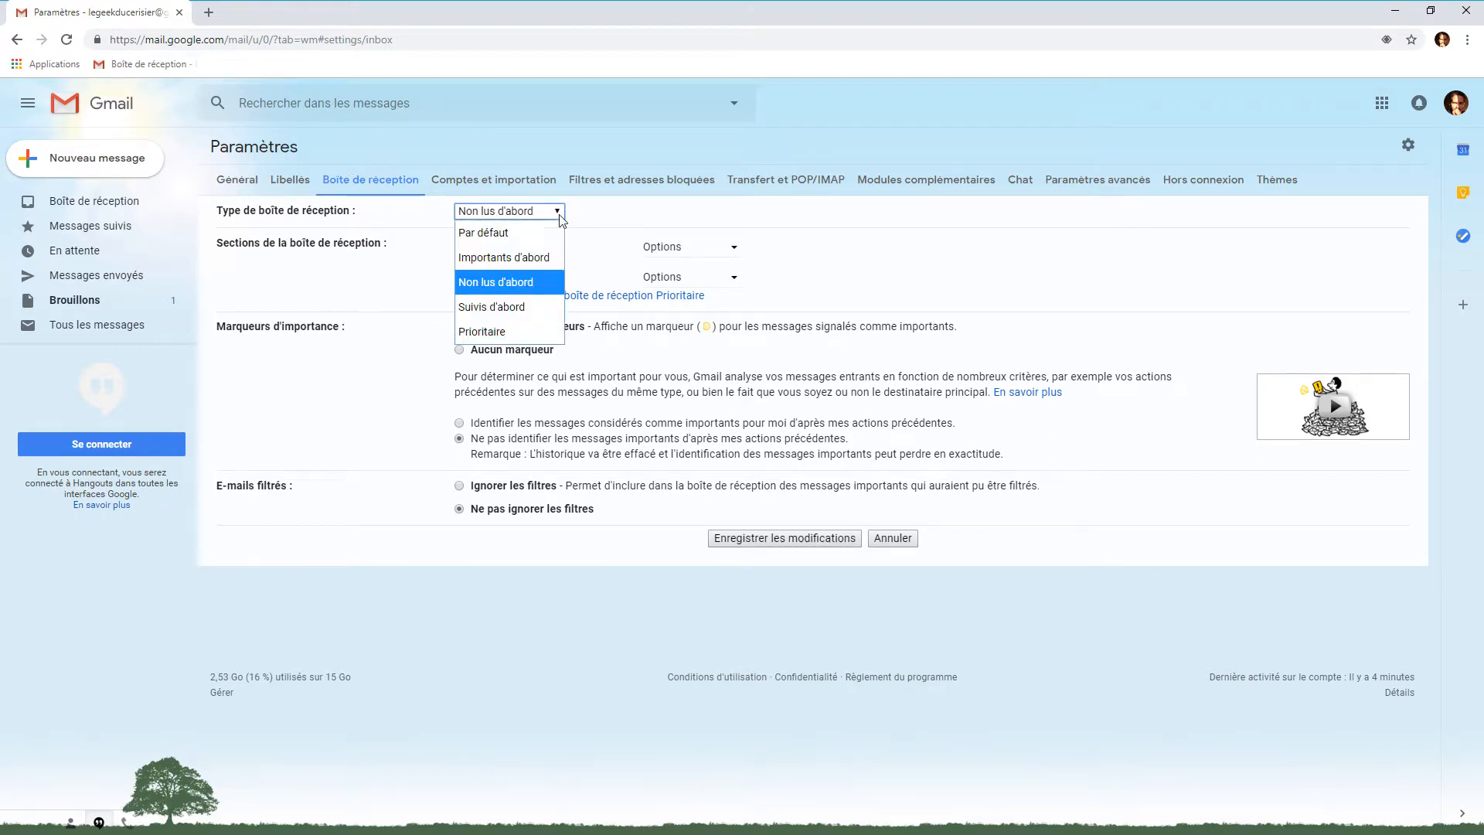
left_click(510, 308)
left_click(506, 211)
left_click(506, 332)
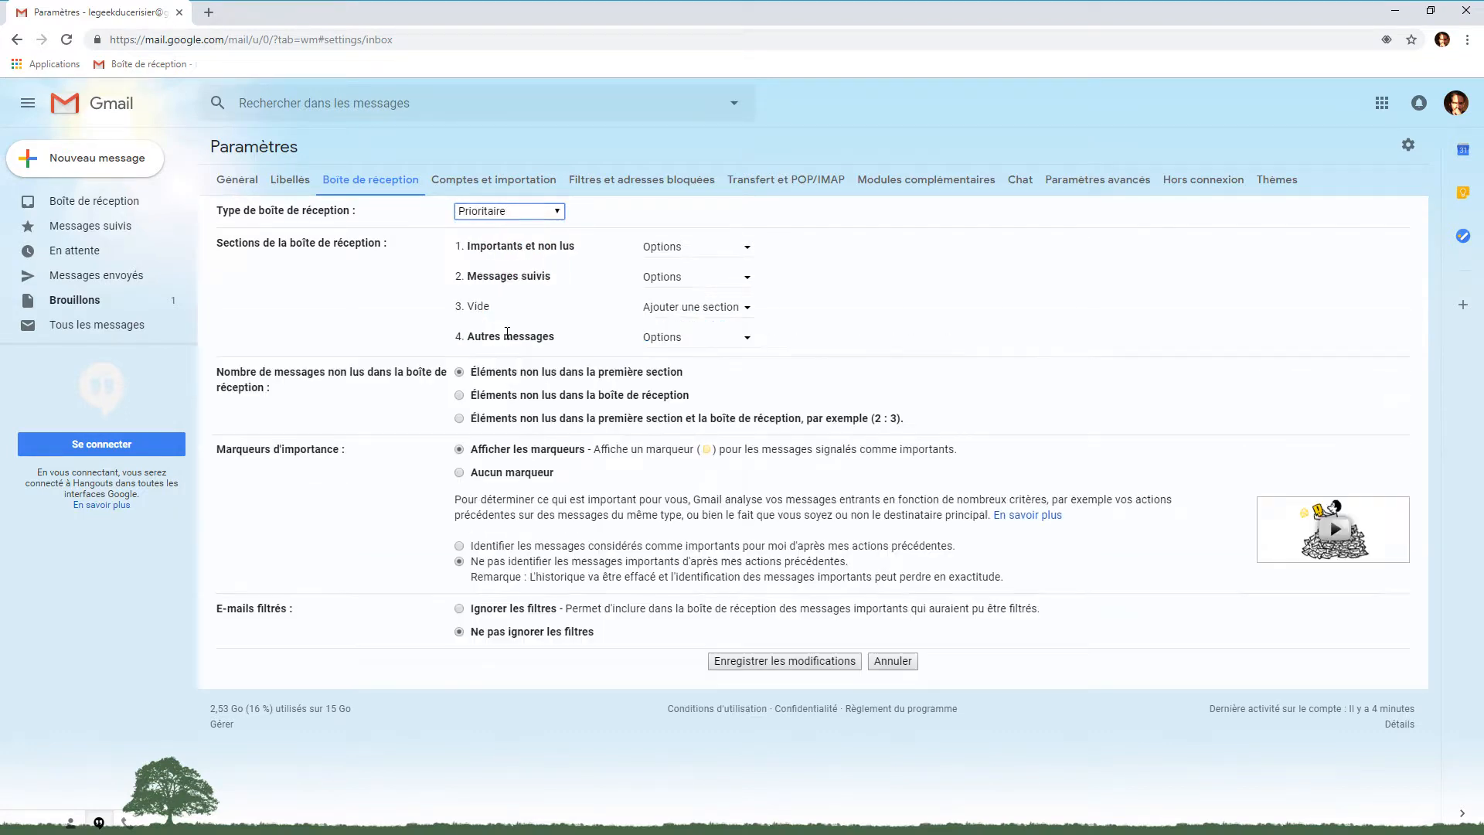
Return briefly to Par défaut, then settle on Suivis d'abord as the inbox type
left_click(558, 216)
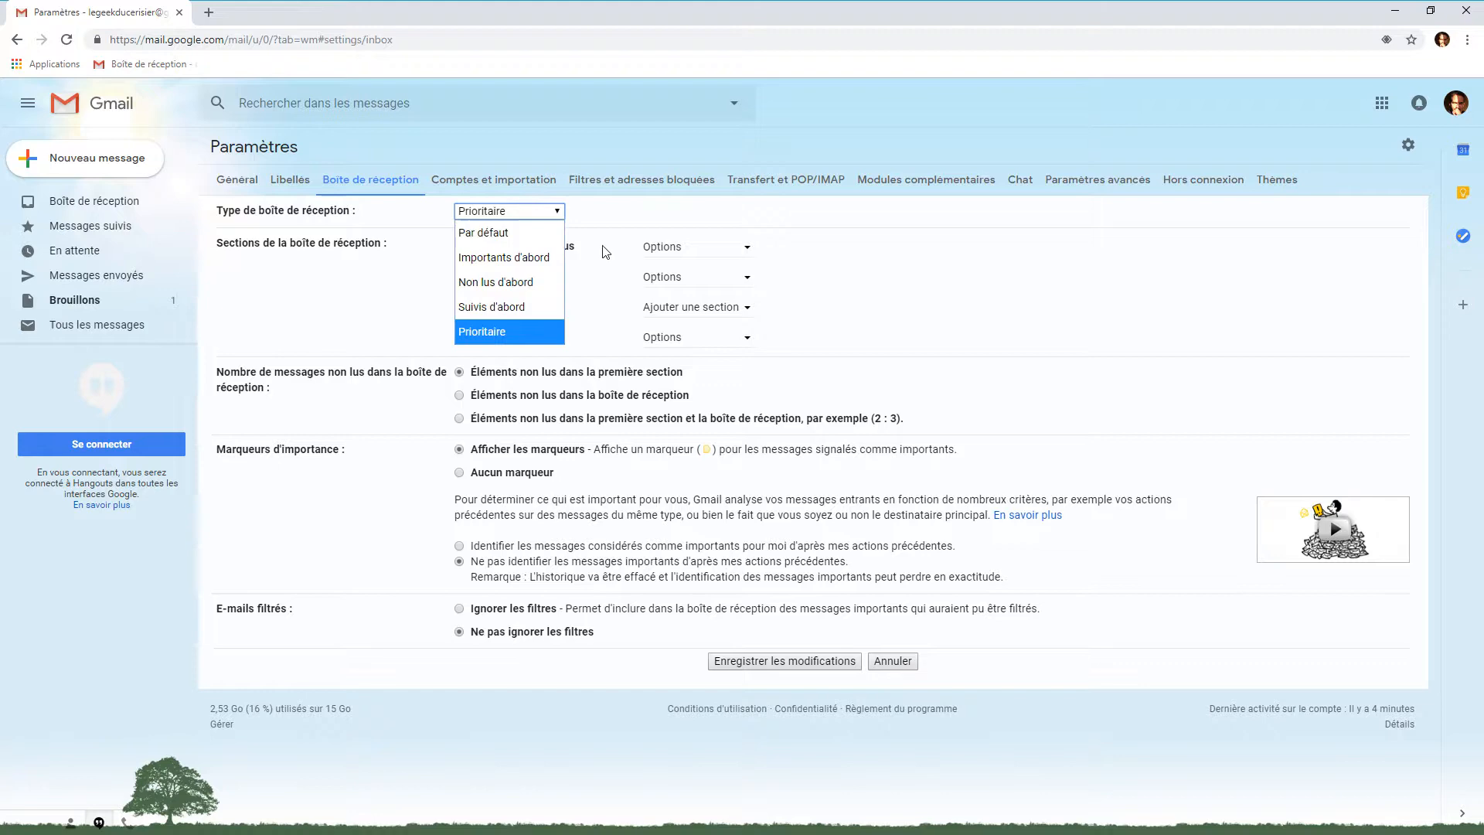
left_click(489, 231)
left_click(552, 216)
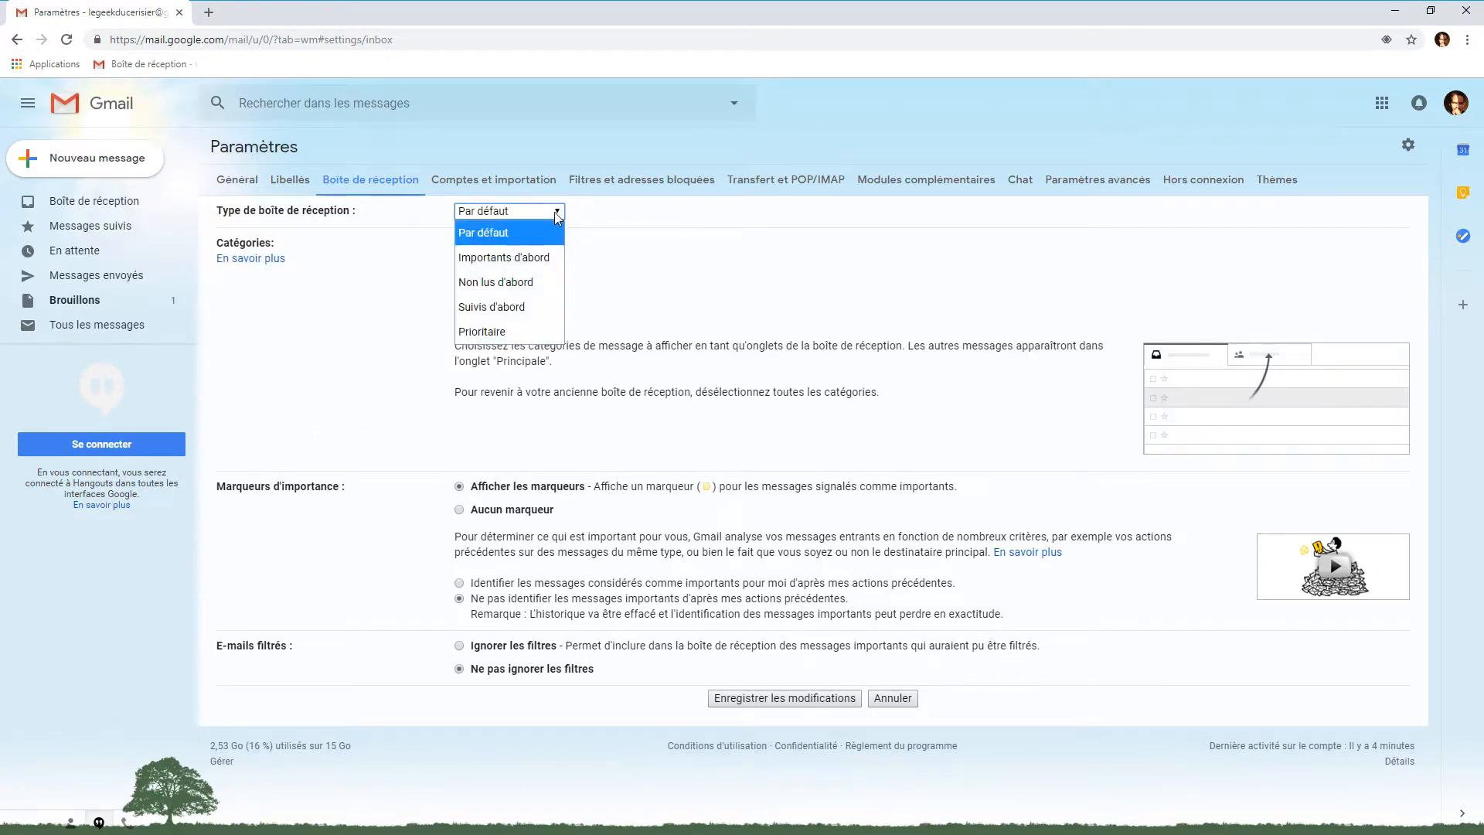
left_click(499, 307)
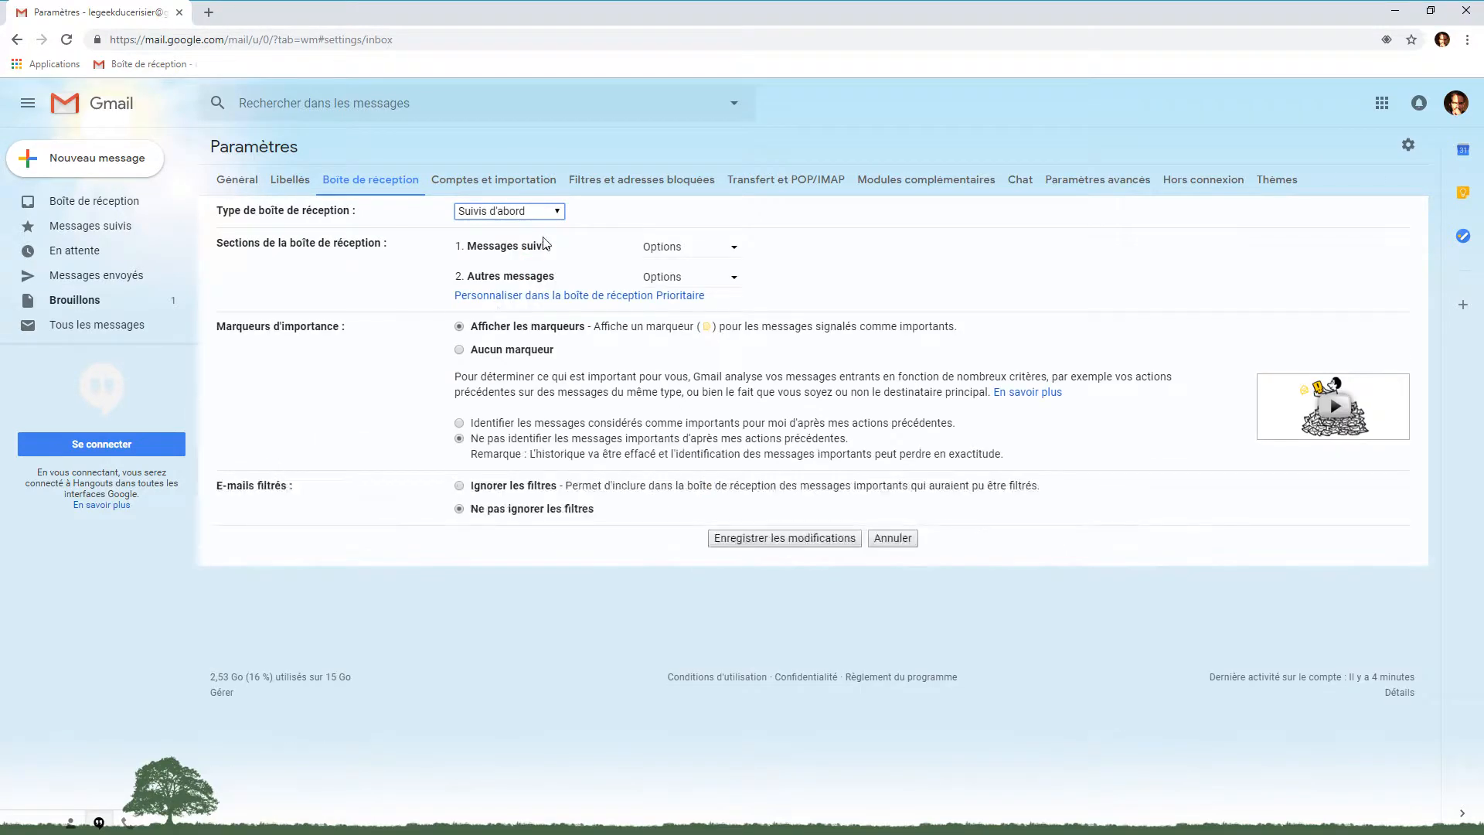
left_click(555, 215)
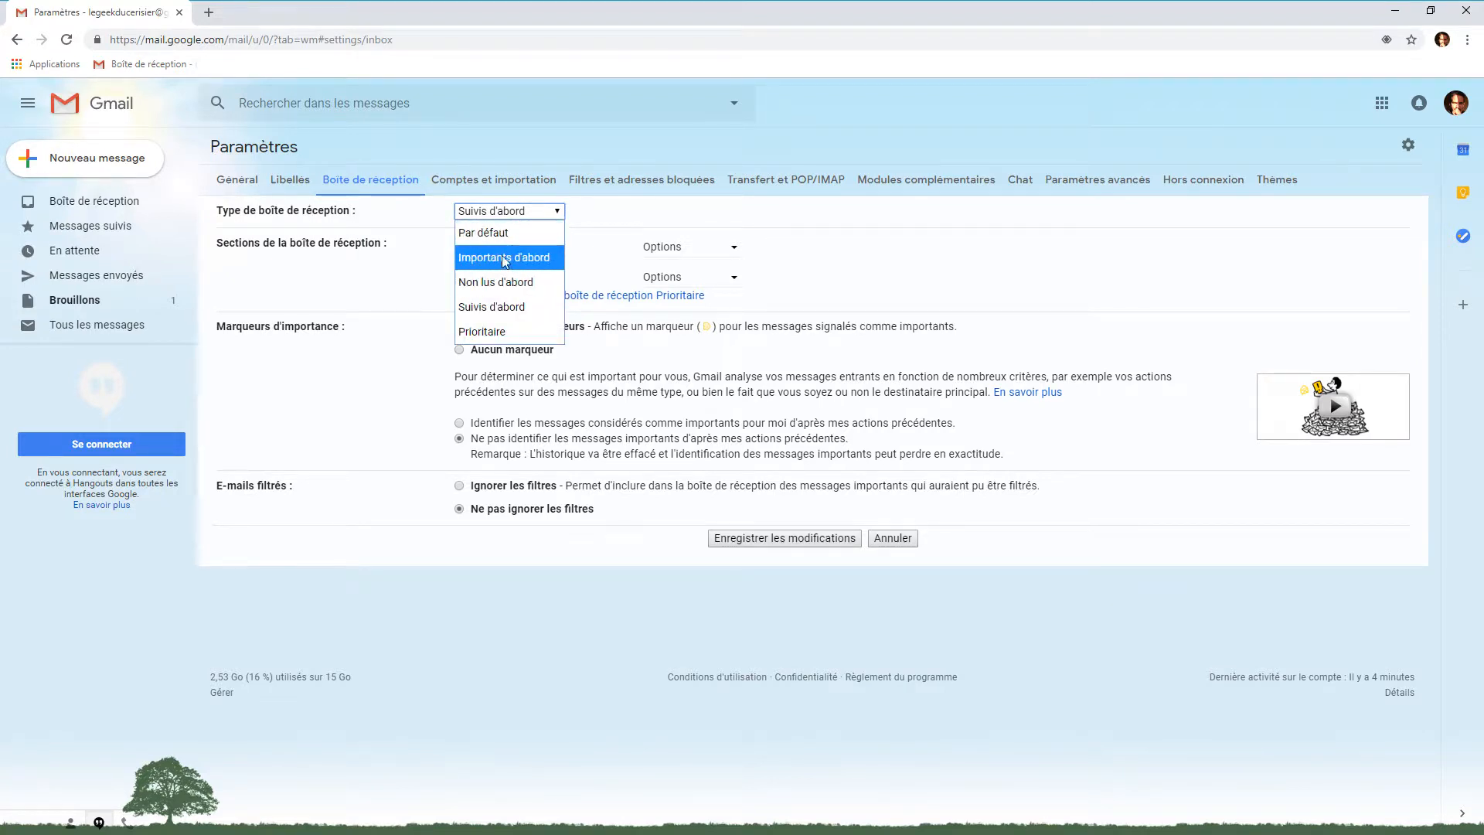
left_click(489, 309)
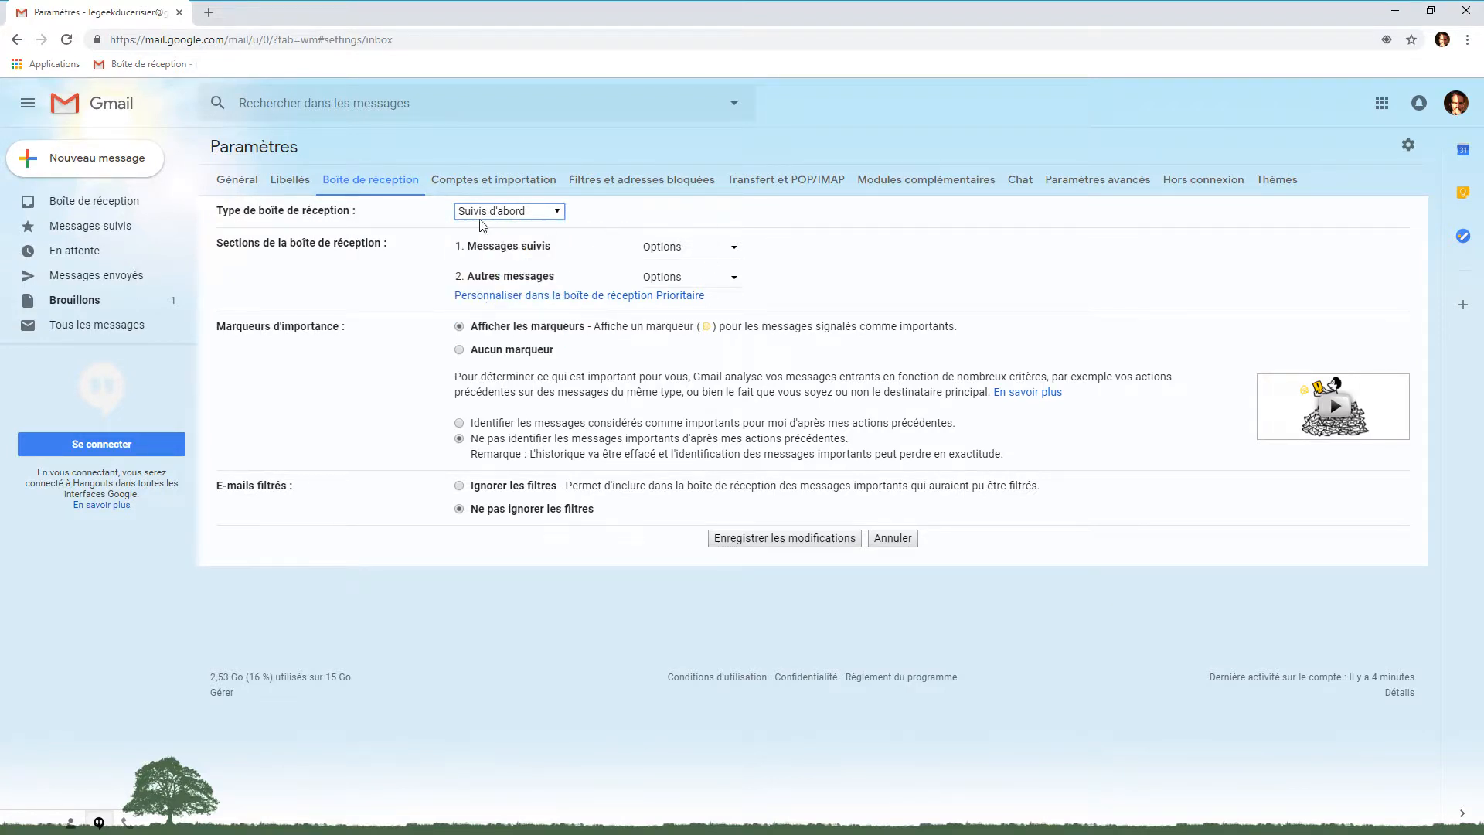
Check the Messages suivis display options (up to 25 items), then reopen the inbox type list
left_click_drag(215, 246, 391, 252)
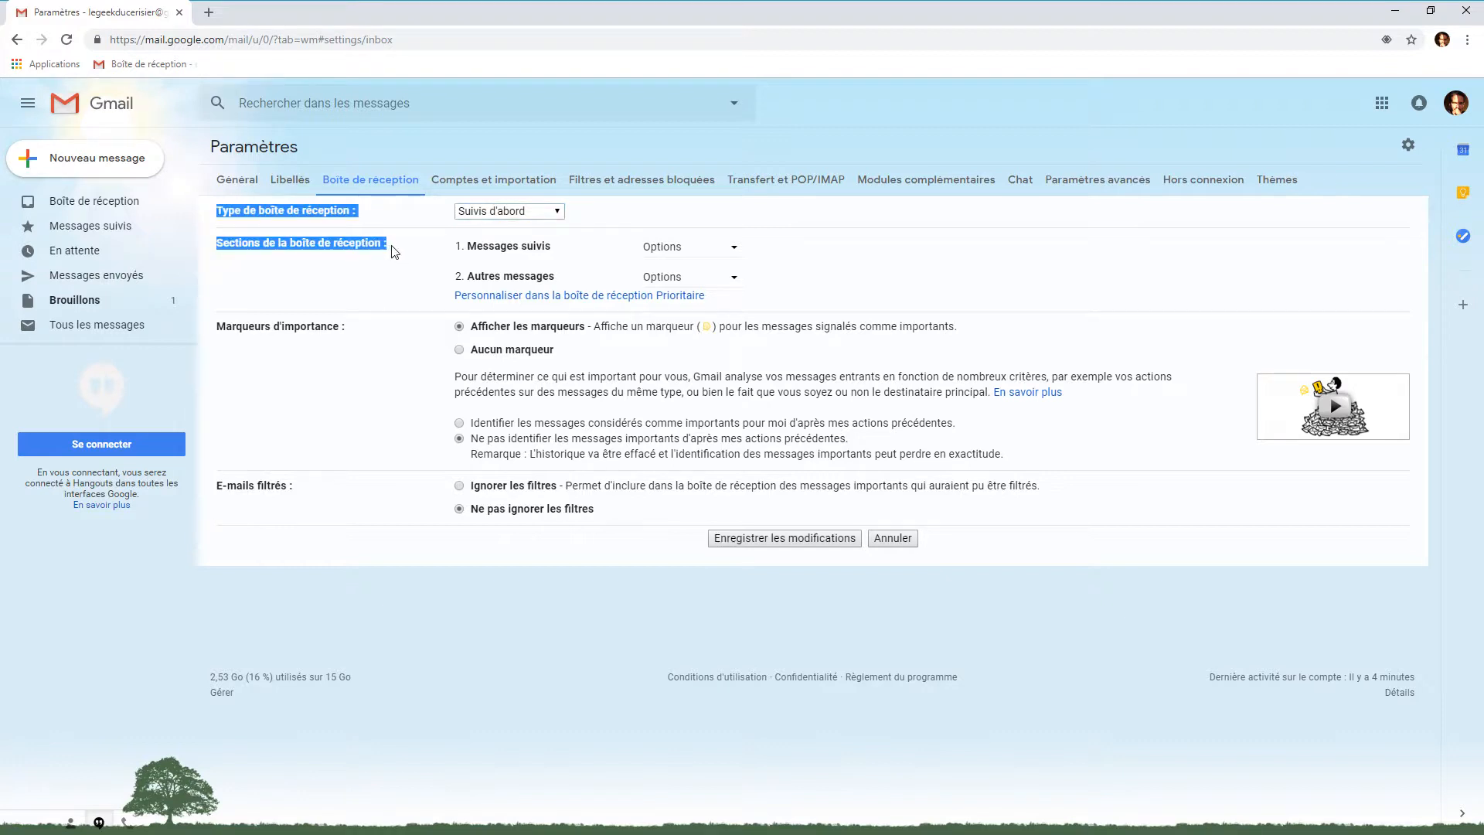
left_click(391, 251)
left_click_drag(218, 245, 393, 254)
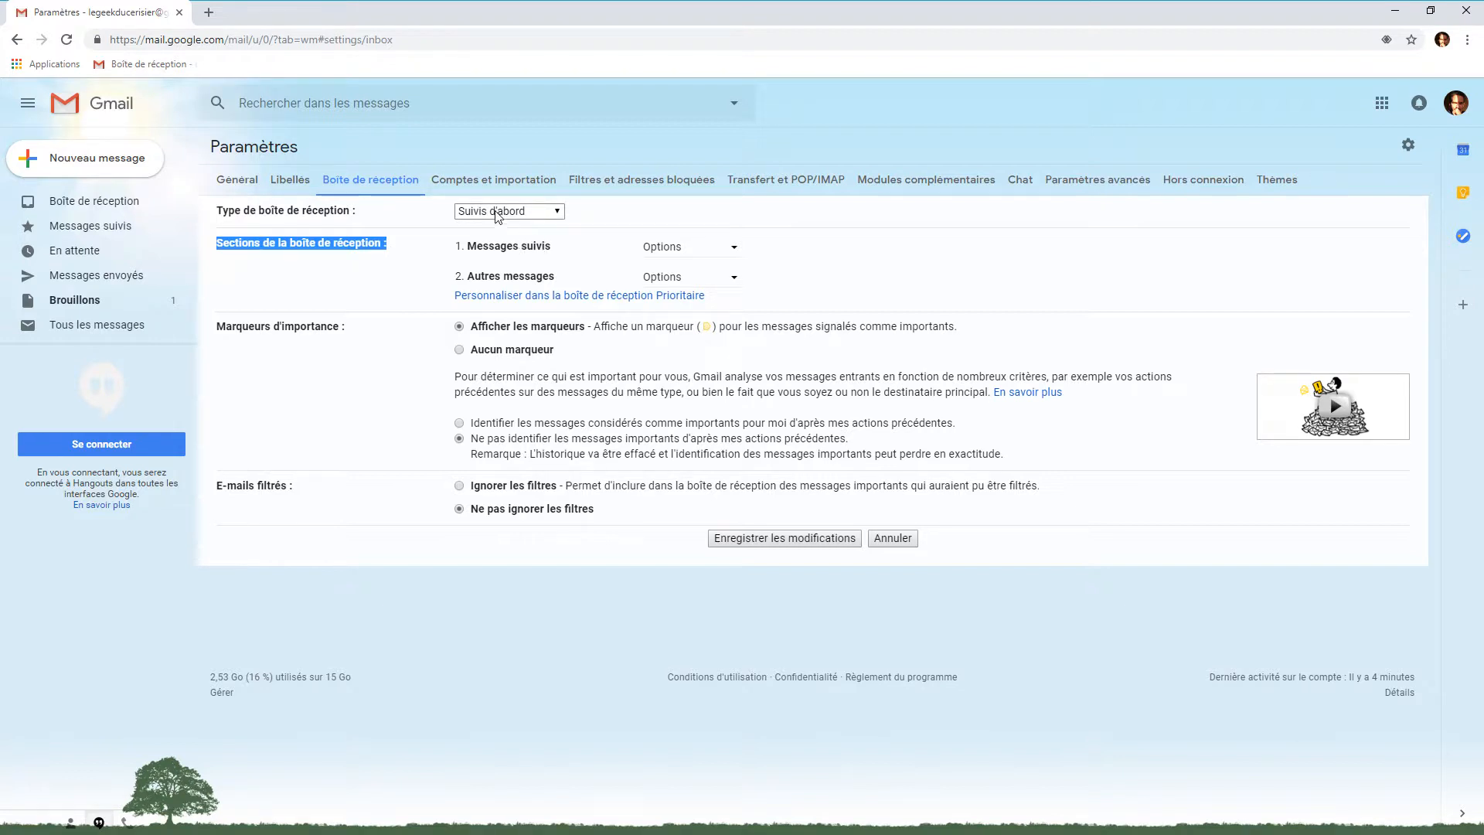
left_click(729, 247)
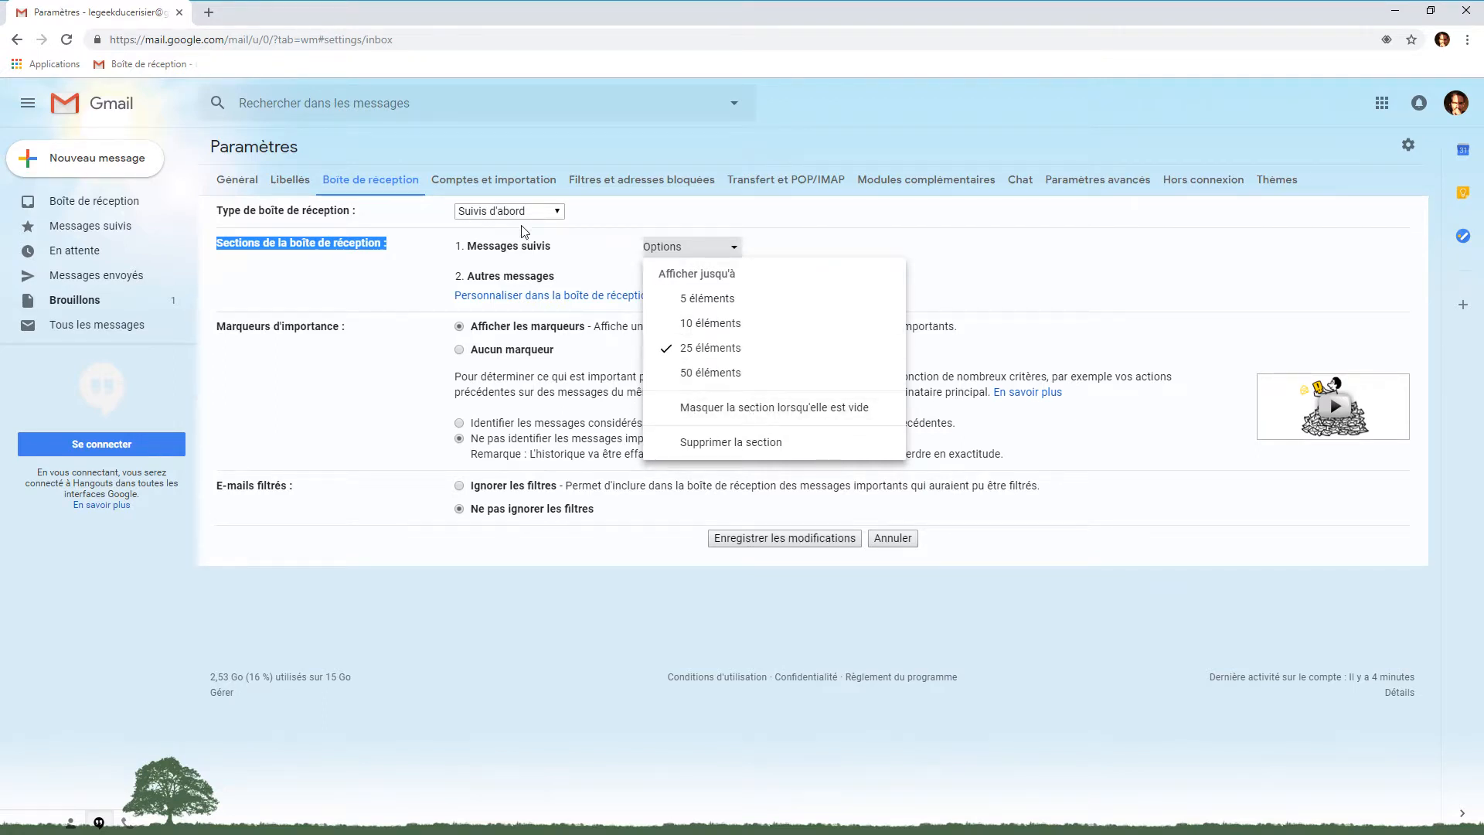
left_click(556, 211)
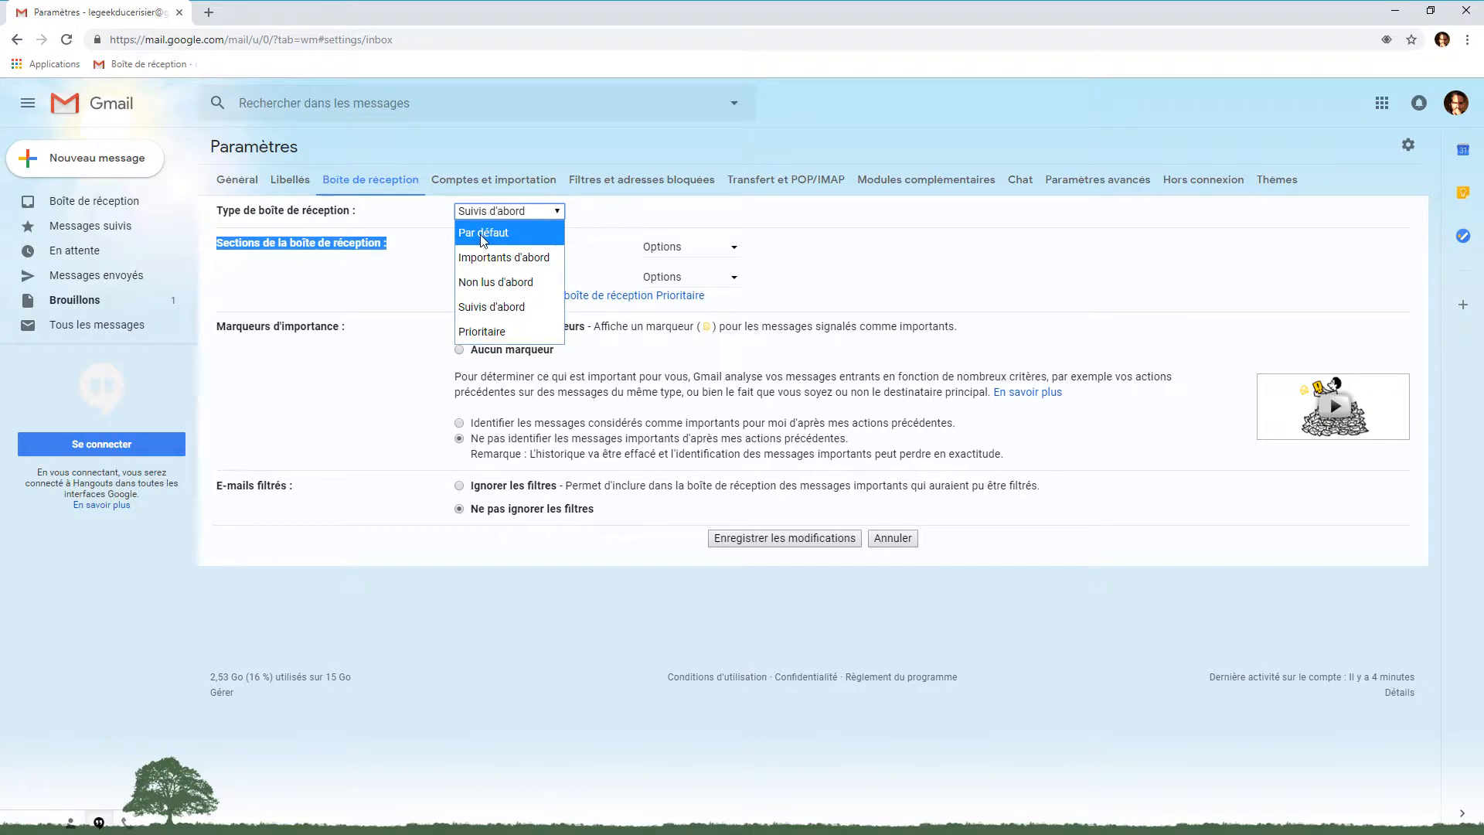
left_click(484, 232)
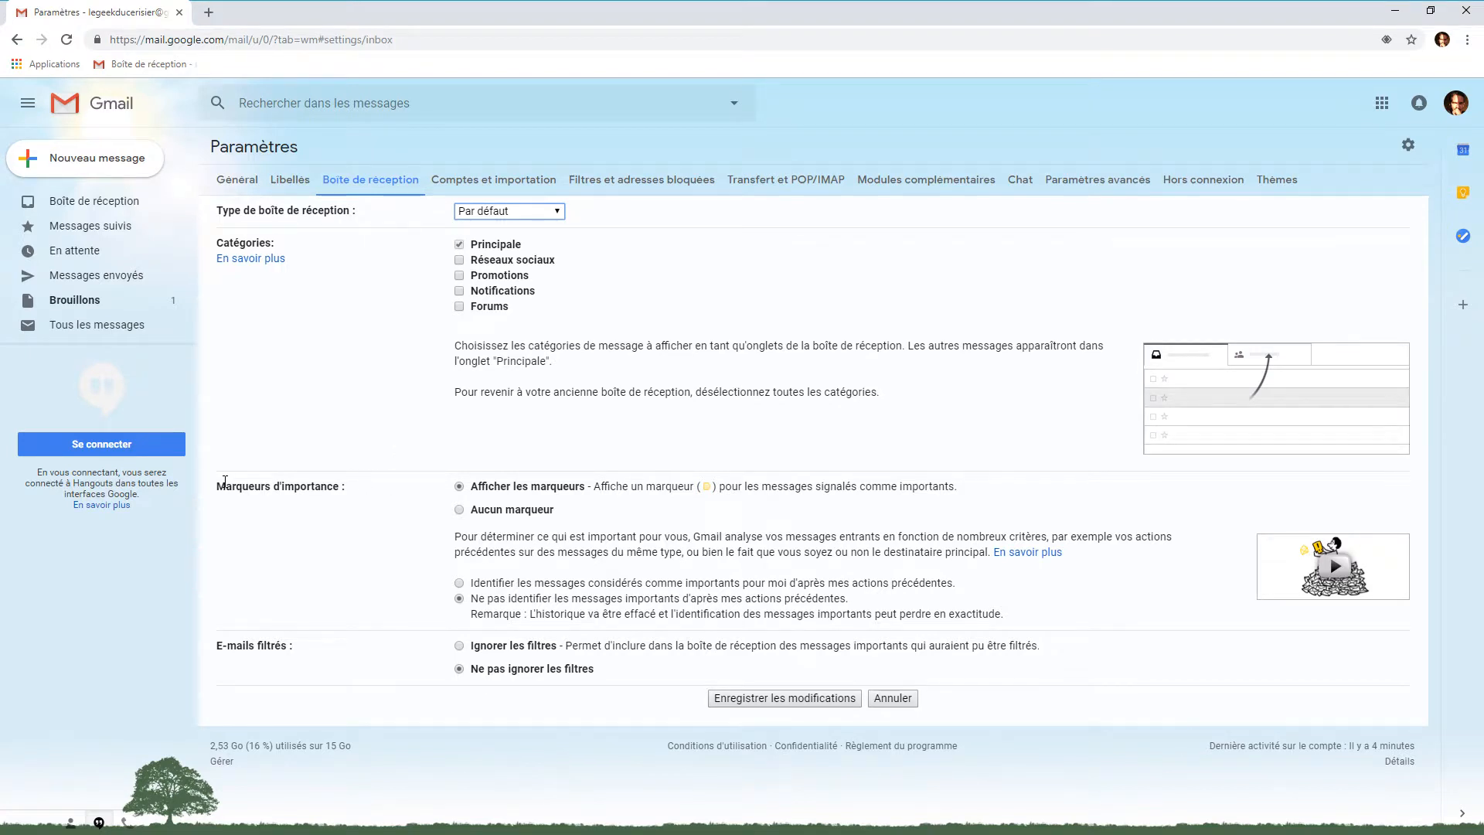
mouse_move(215, 489)
left_mouse_down()
mouse_move(335, 489)
mouse_move(219, 487)
left_mouse_up()
left_click(338, 487)
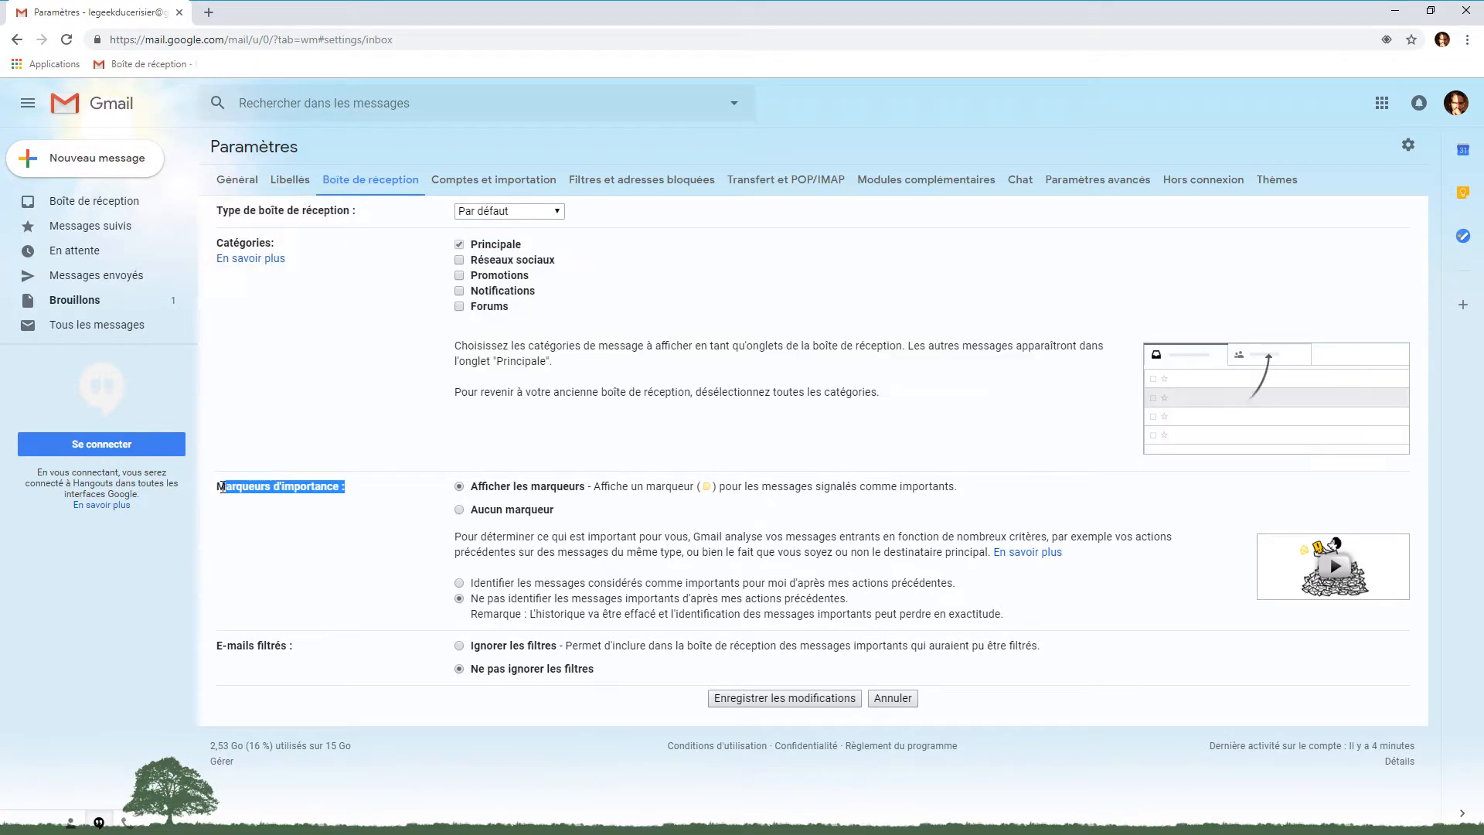
Select Aucun marqueur for importance markers and save the inbox settings
left_click(449, 512)
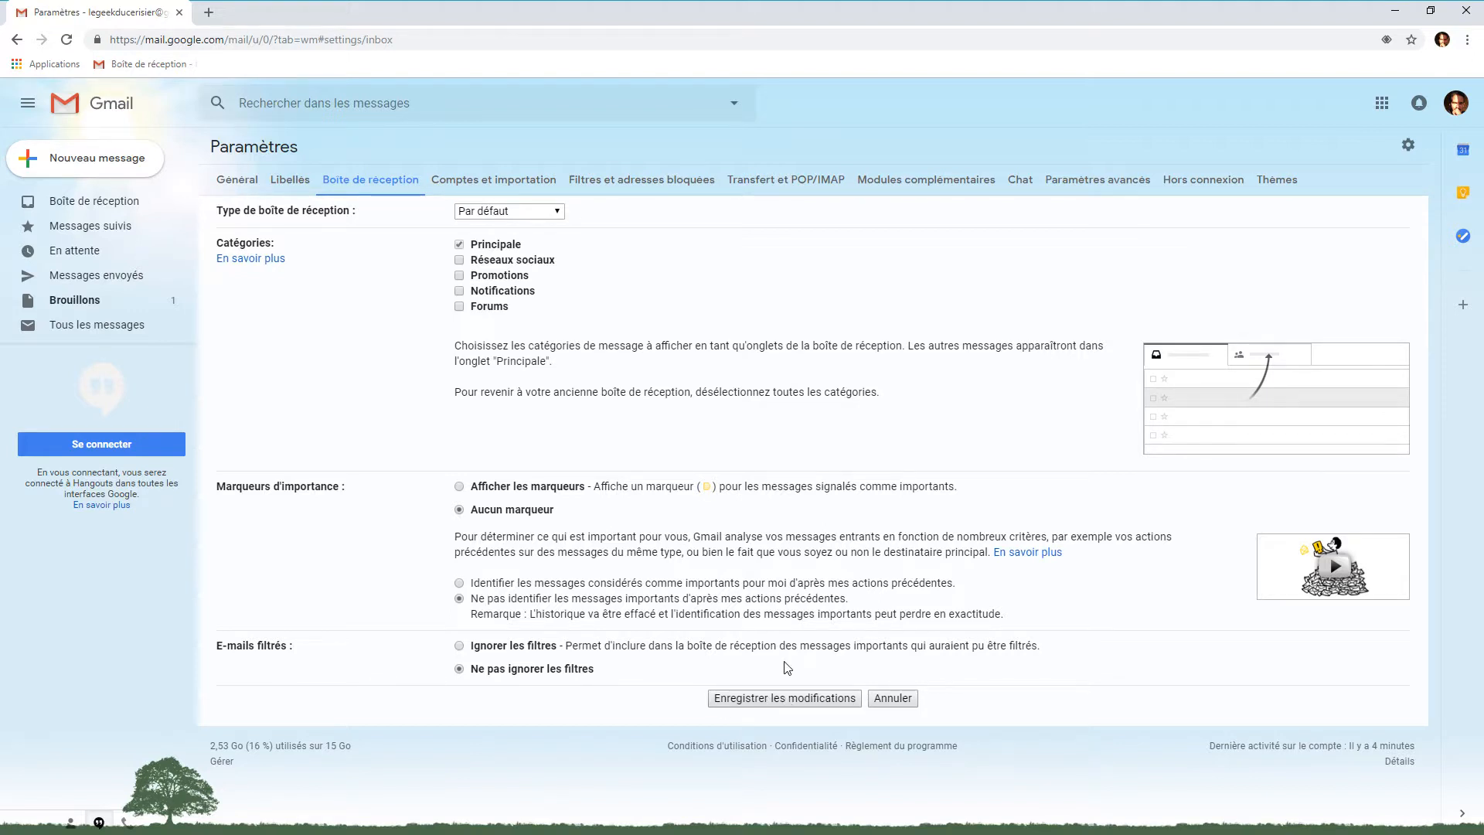
left_click(774, 703)
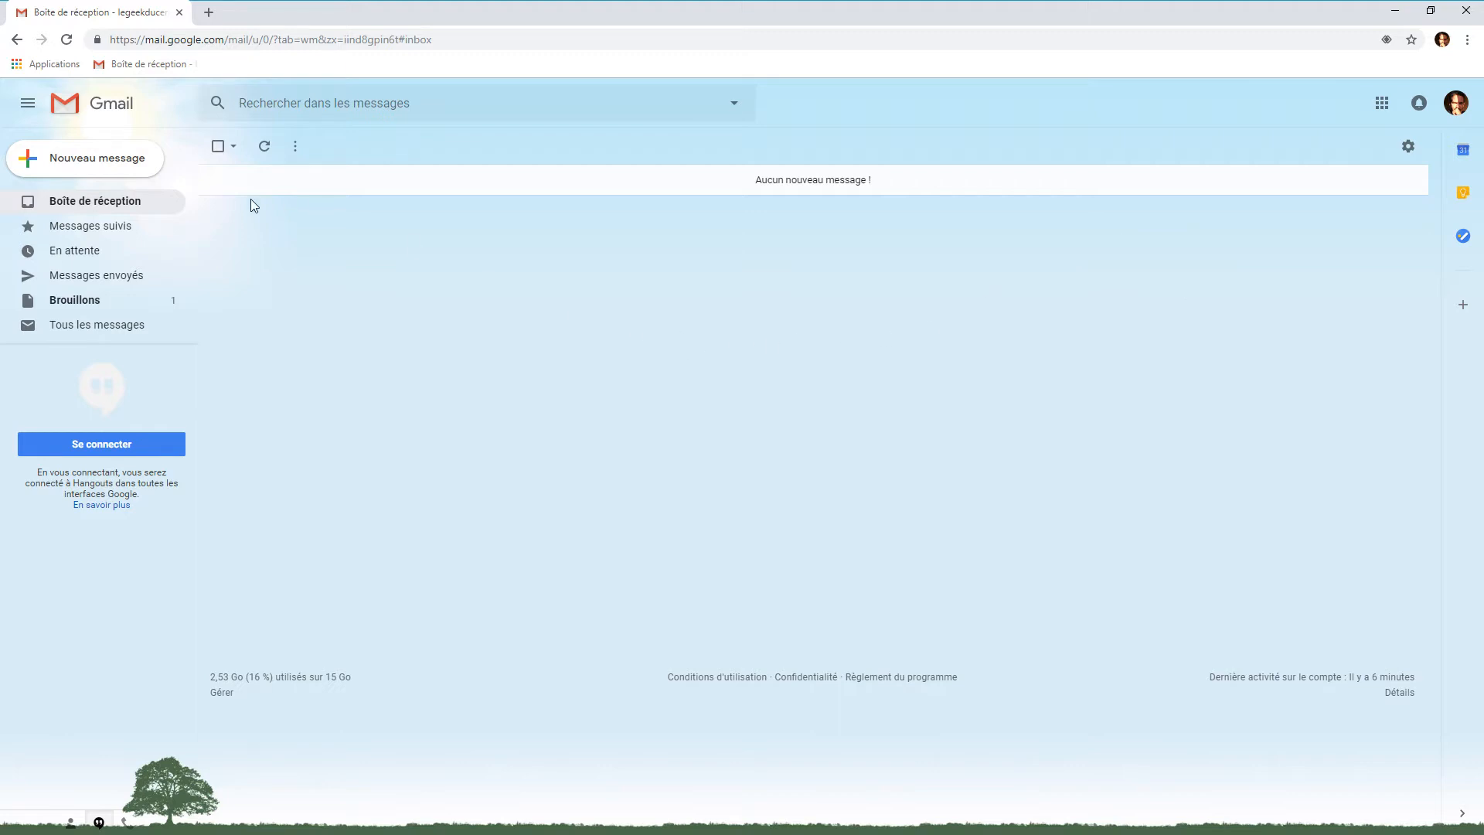
left_click(103, 160)
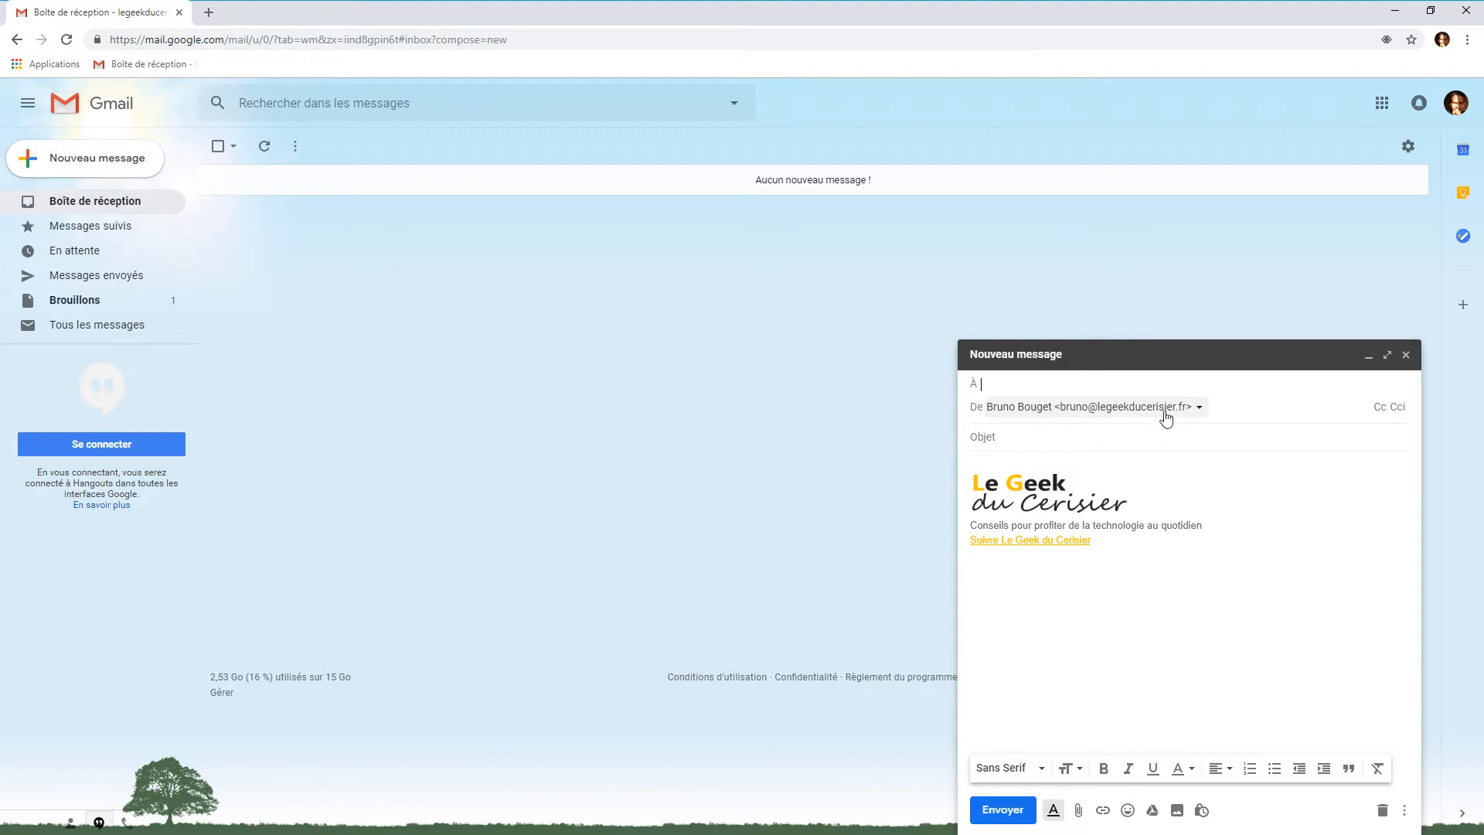
left_click(1200, 410)
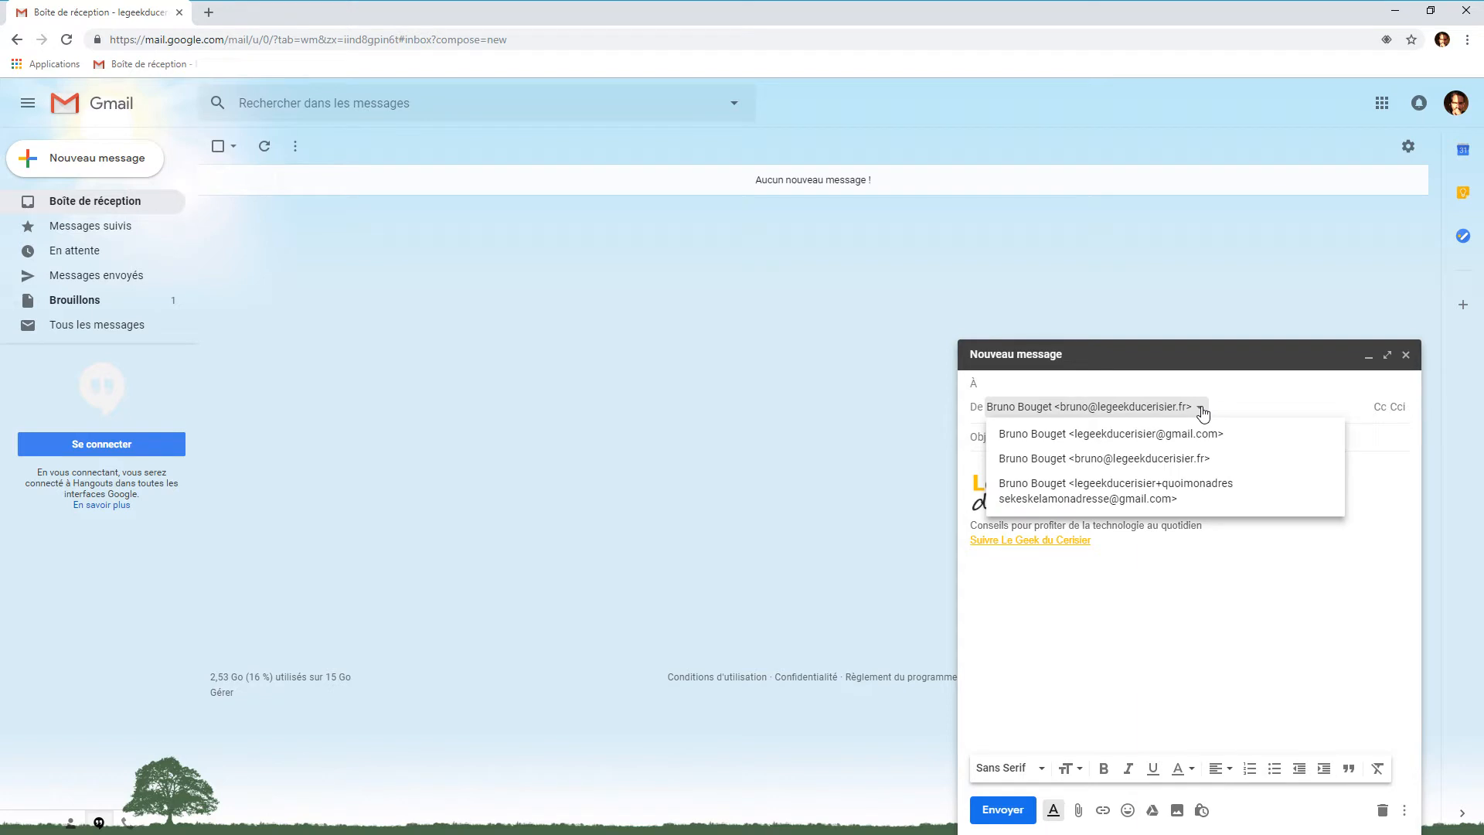
left_click(1184, 460)
left_click(1199, 411)
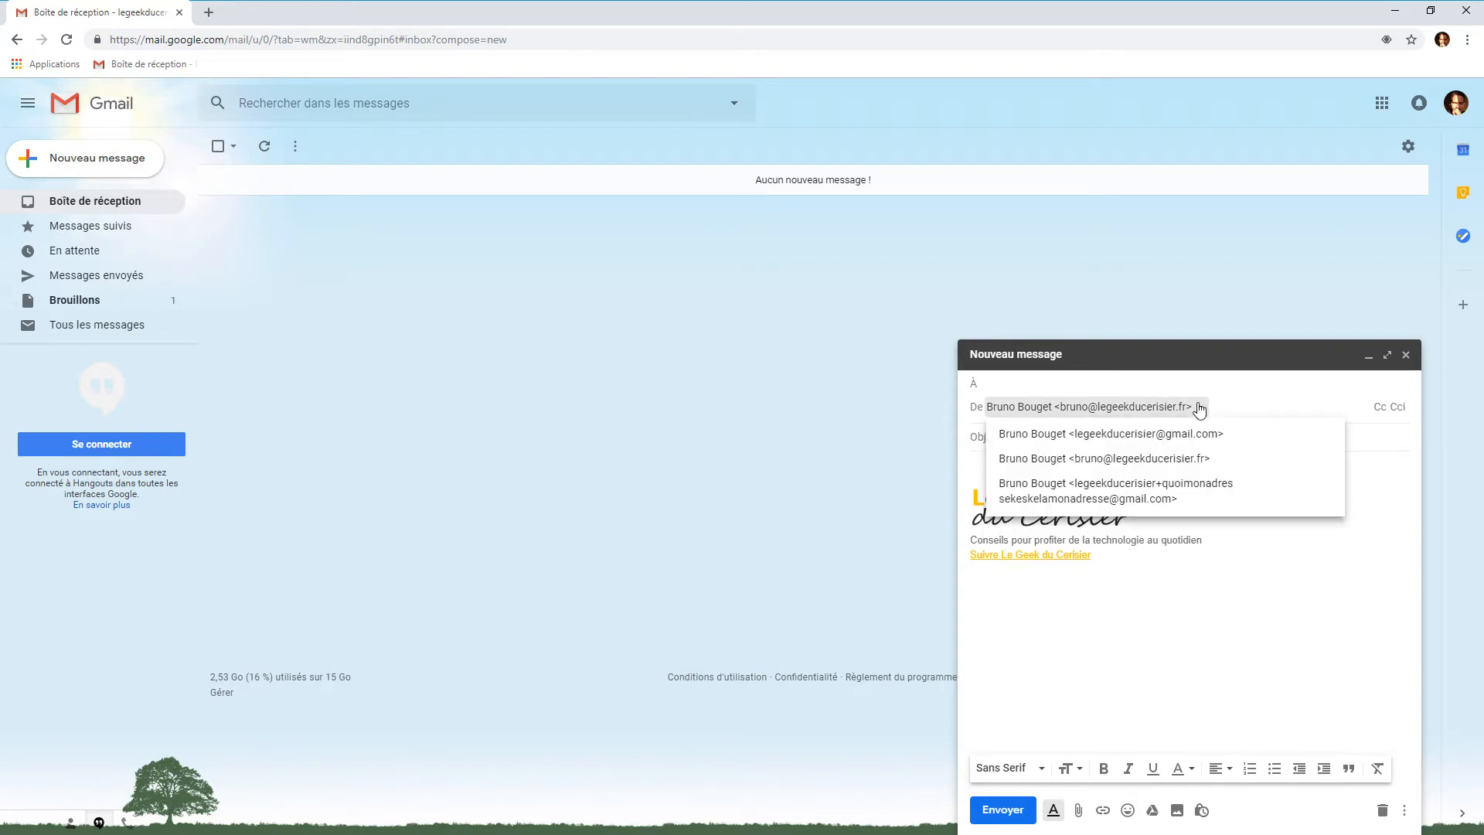
left_click(1167, 432)
left_click(1210, 412)
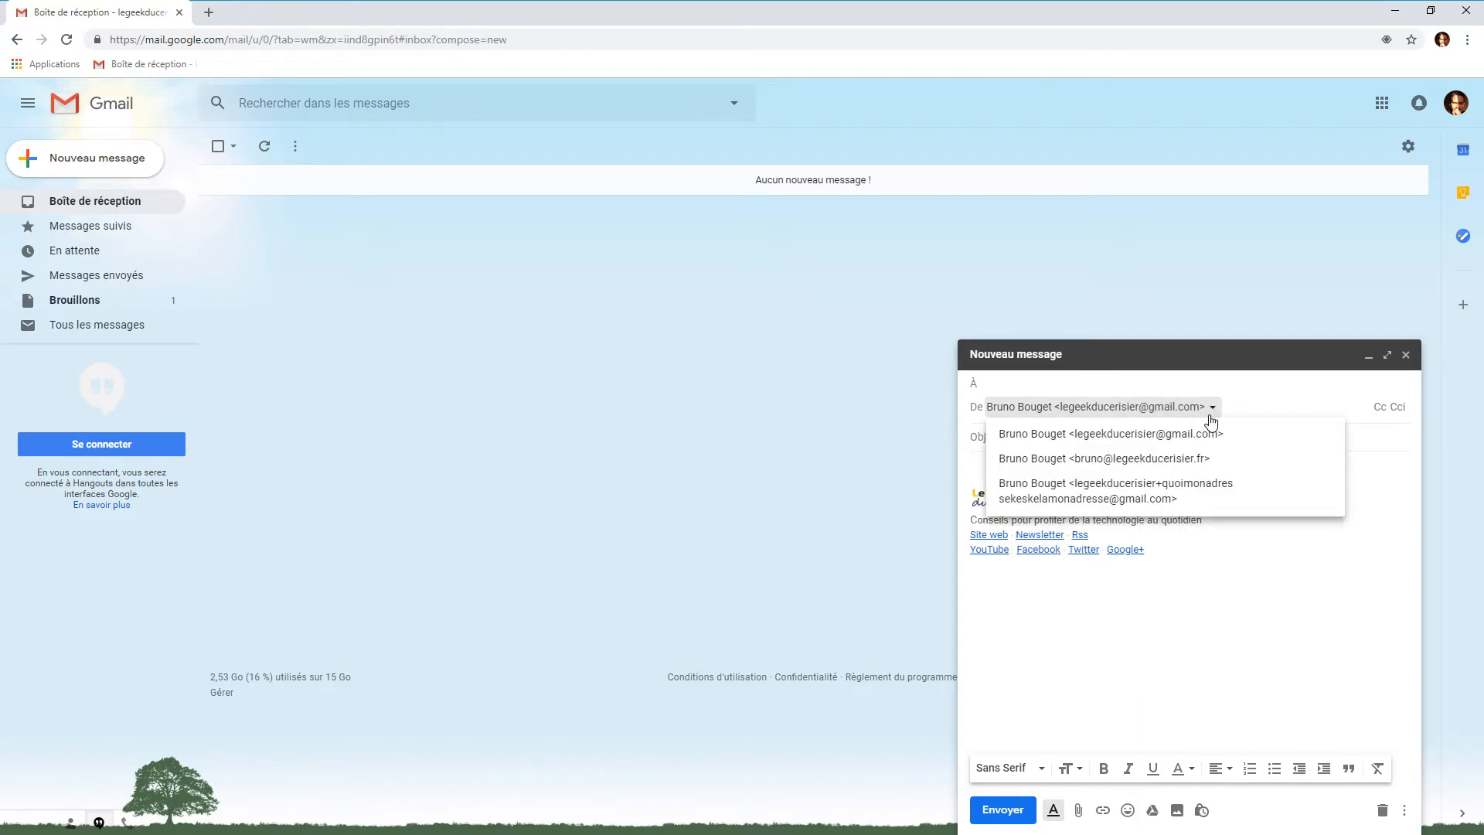
left_click(1184, 459)
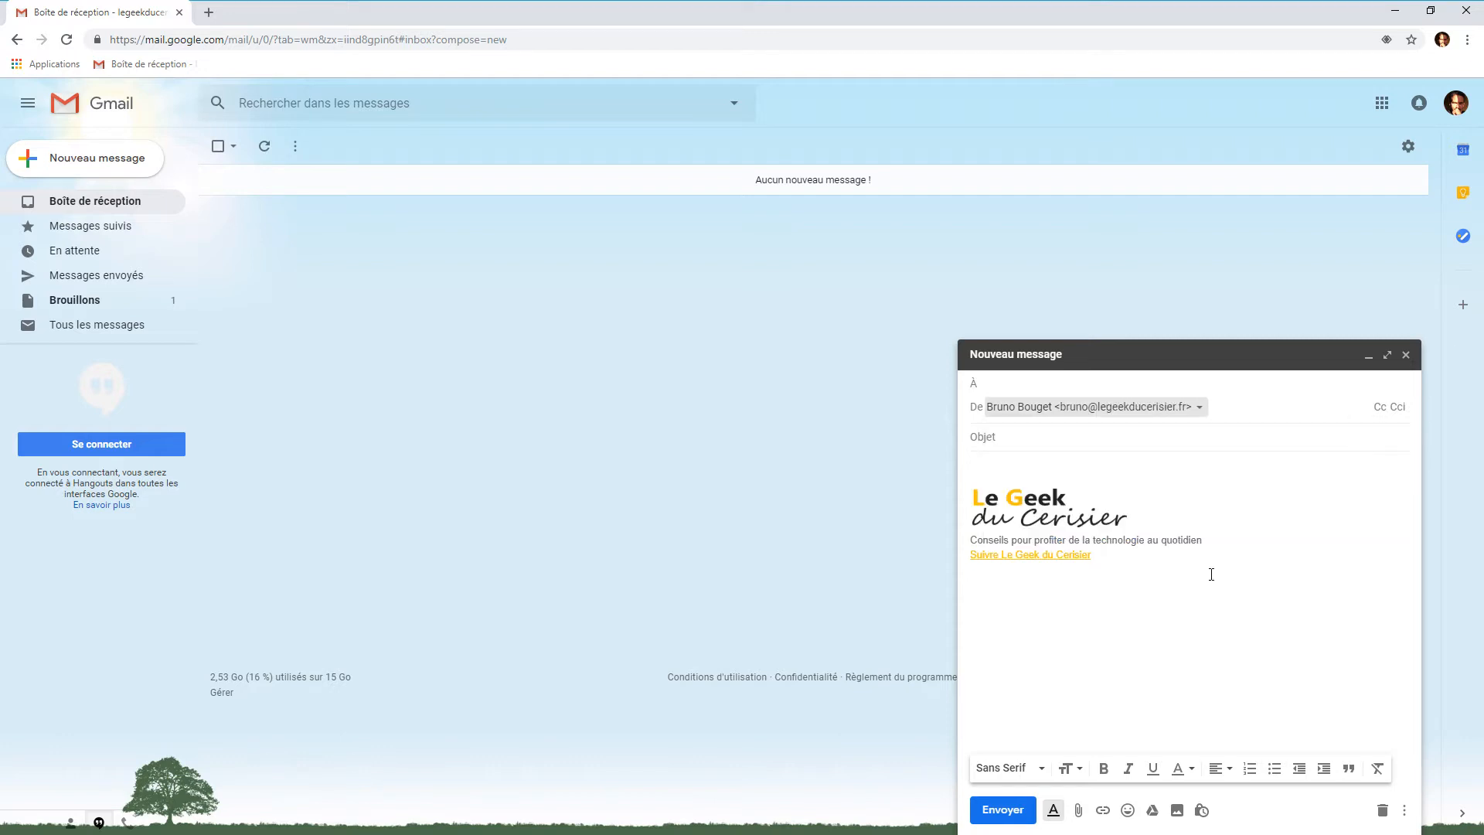
left_click(1383, 818)
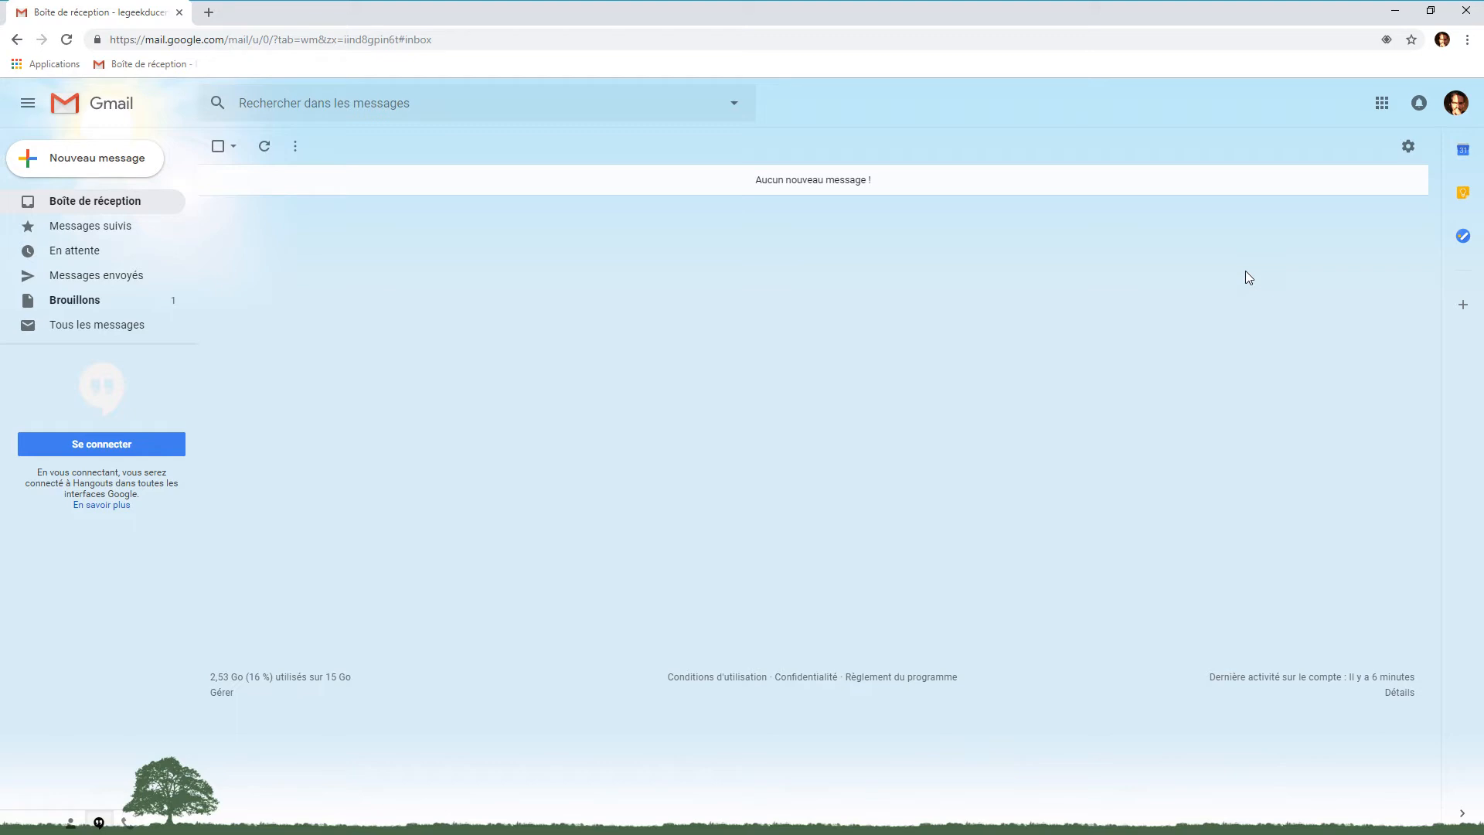
Open Paramètres on the Comptes et importation tab and read the send-as section
left_click(1409, 149)
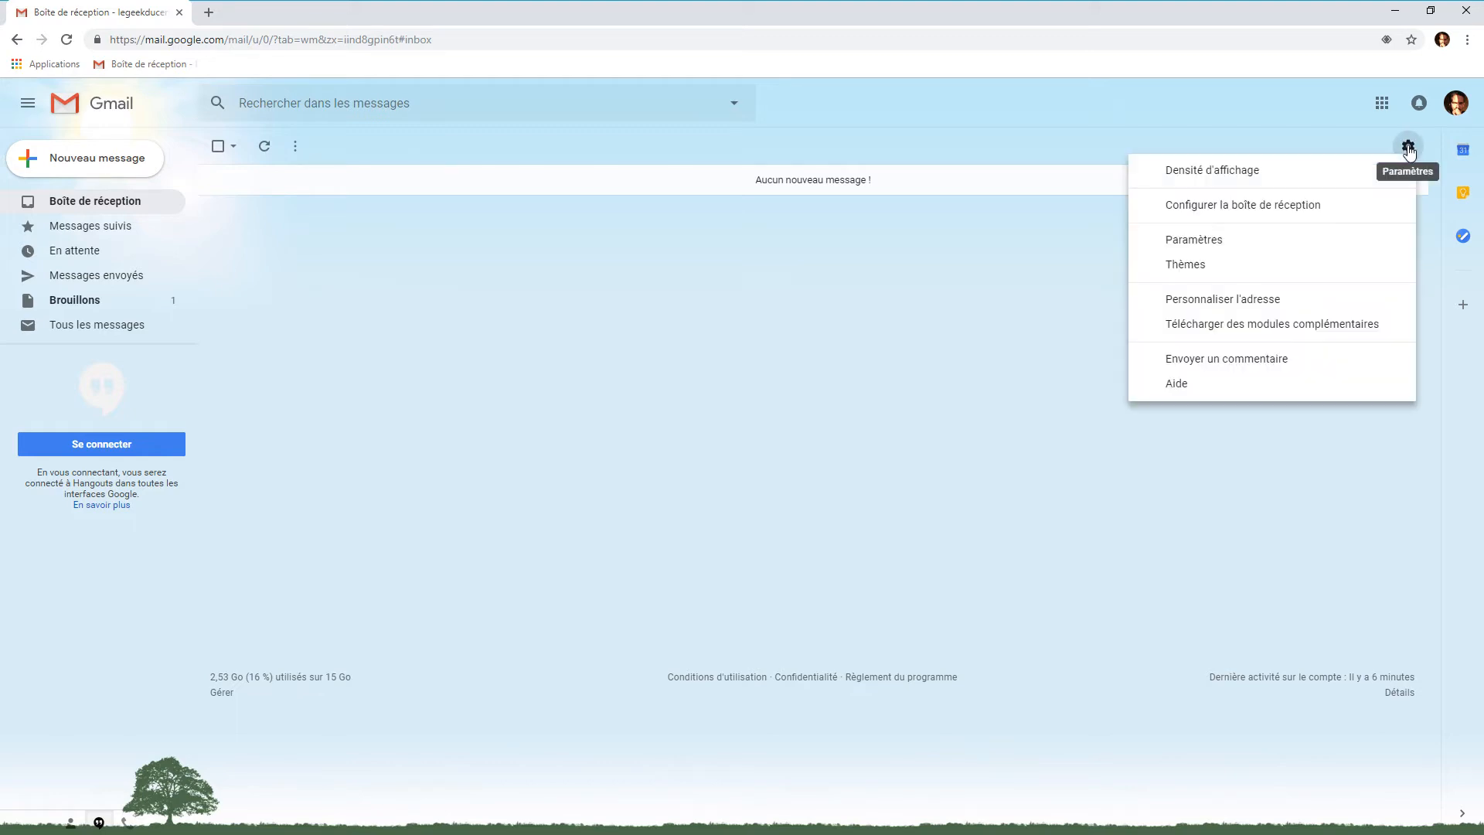
left_click(1261, 240)
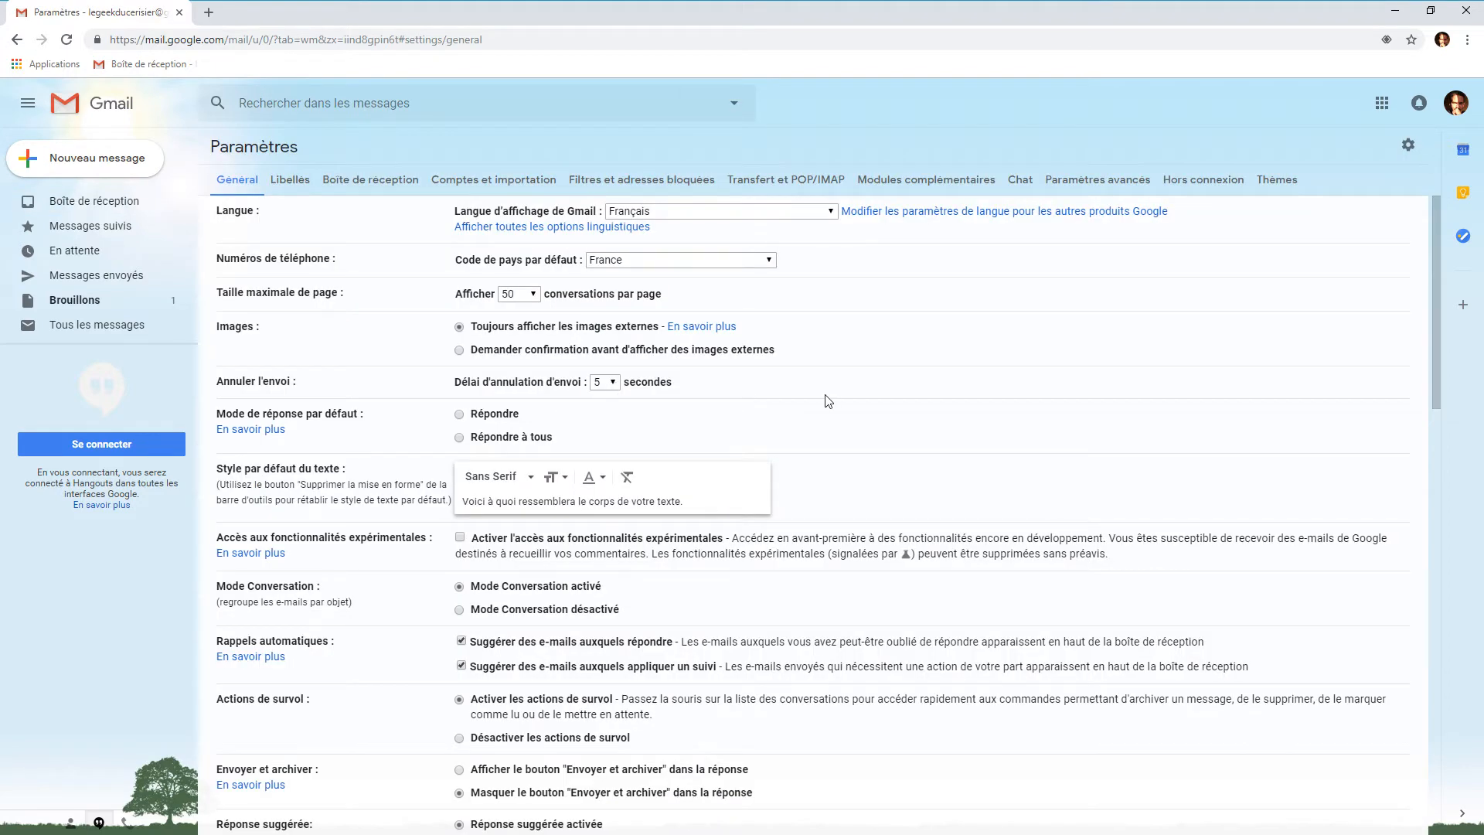
left_click(504, 182)
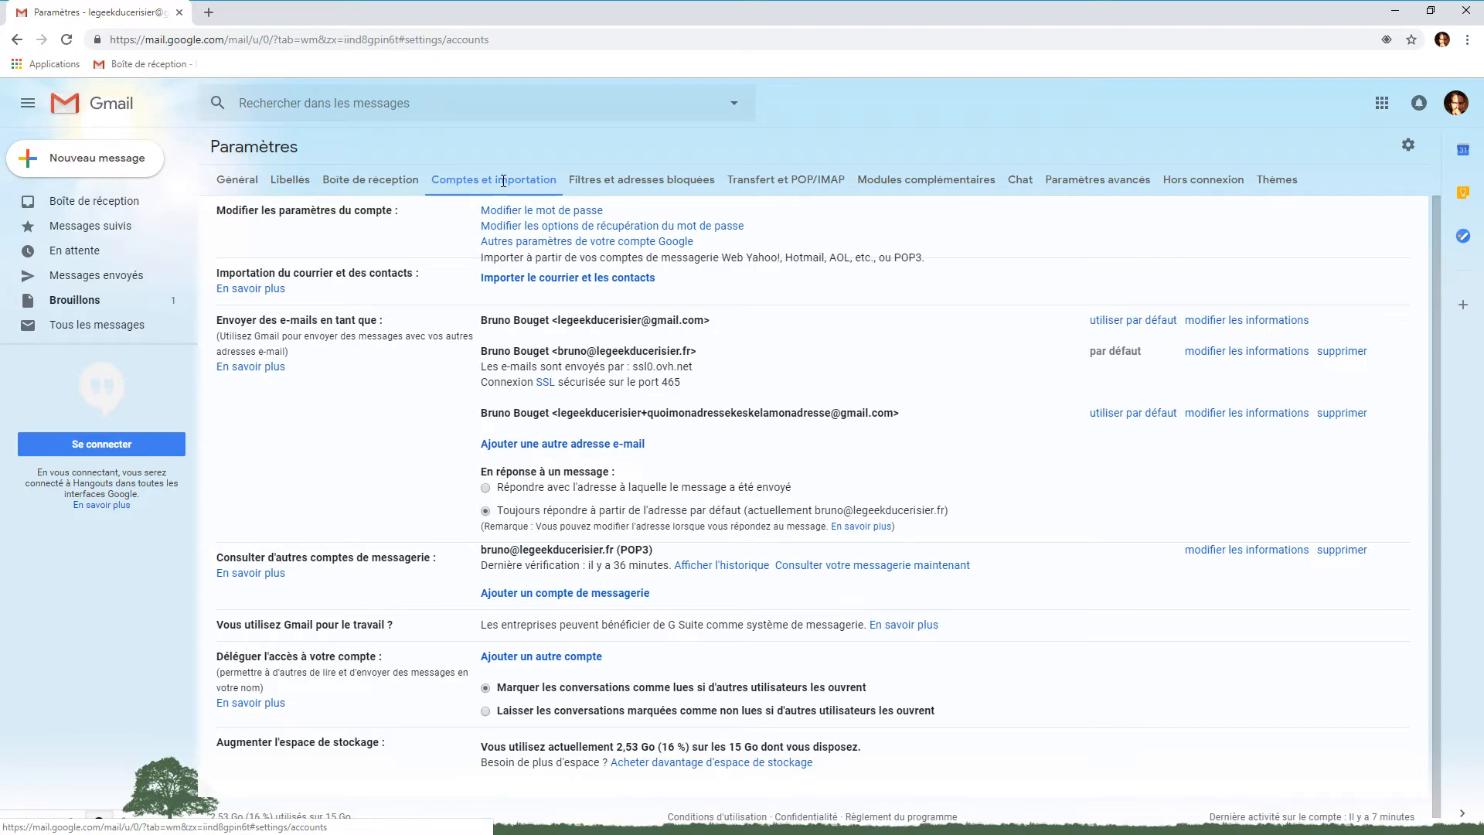
left_click_drag(217, 320, 394, 327)
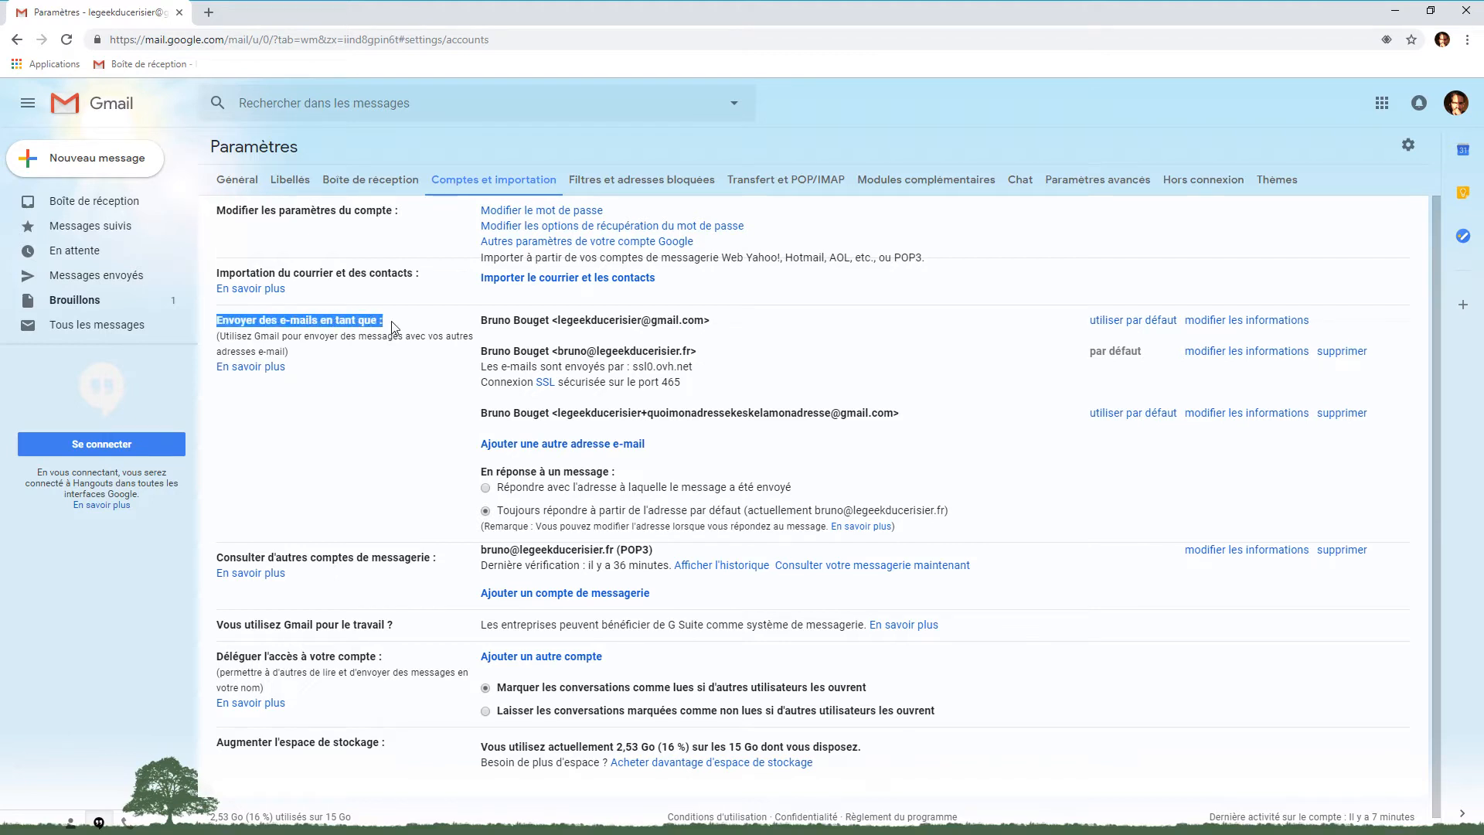
left_click(223, 338)
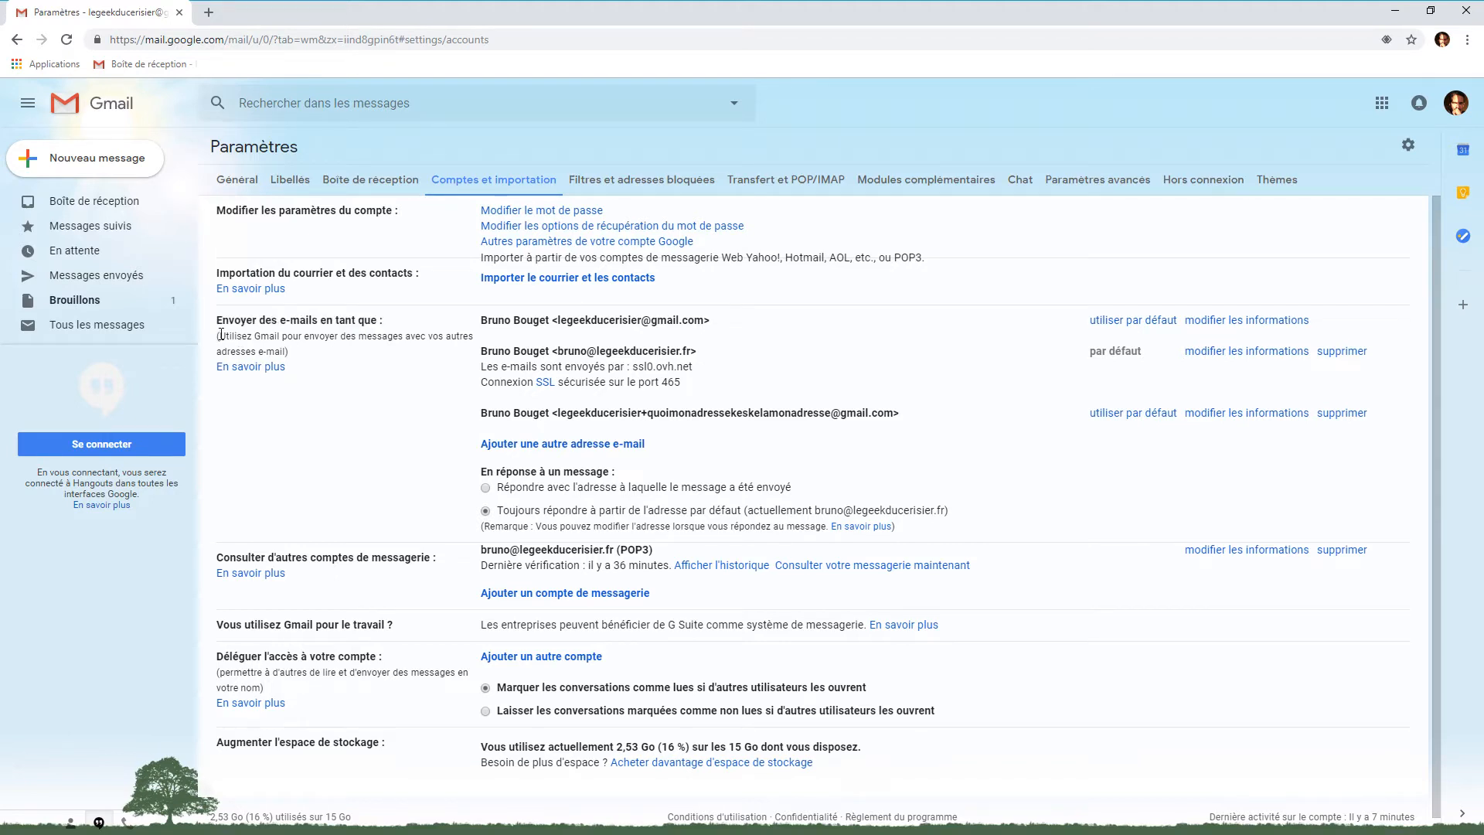
left_click_drag(221, 337, 260, 320)
left_click(345, 350)
Review the three existing sending addresses, then begin adding another e-mail address
left_click_drag(481, 318, 904, 331)
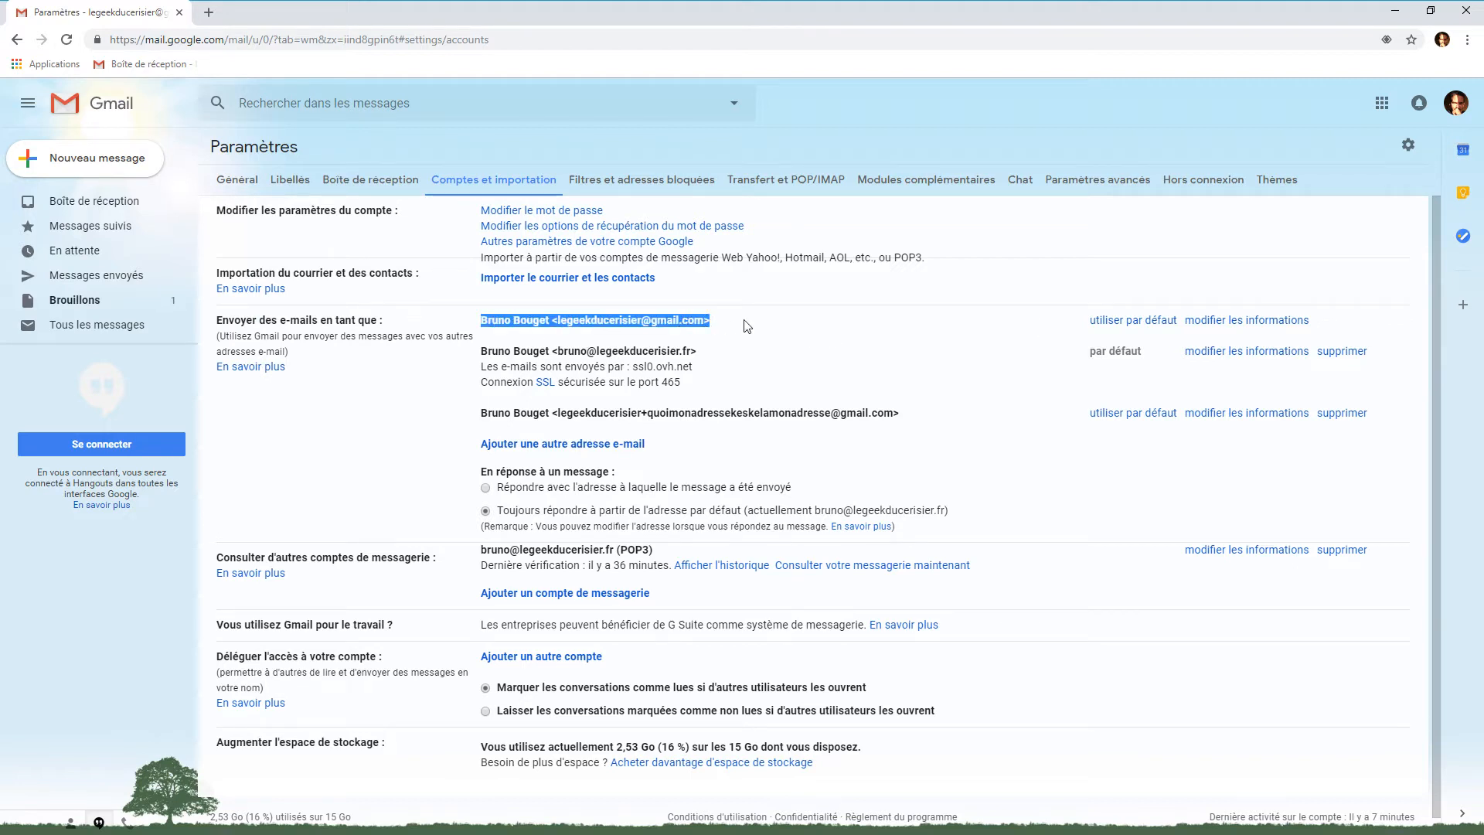
left_click(647, 348)
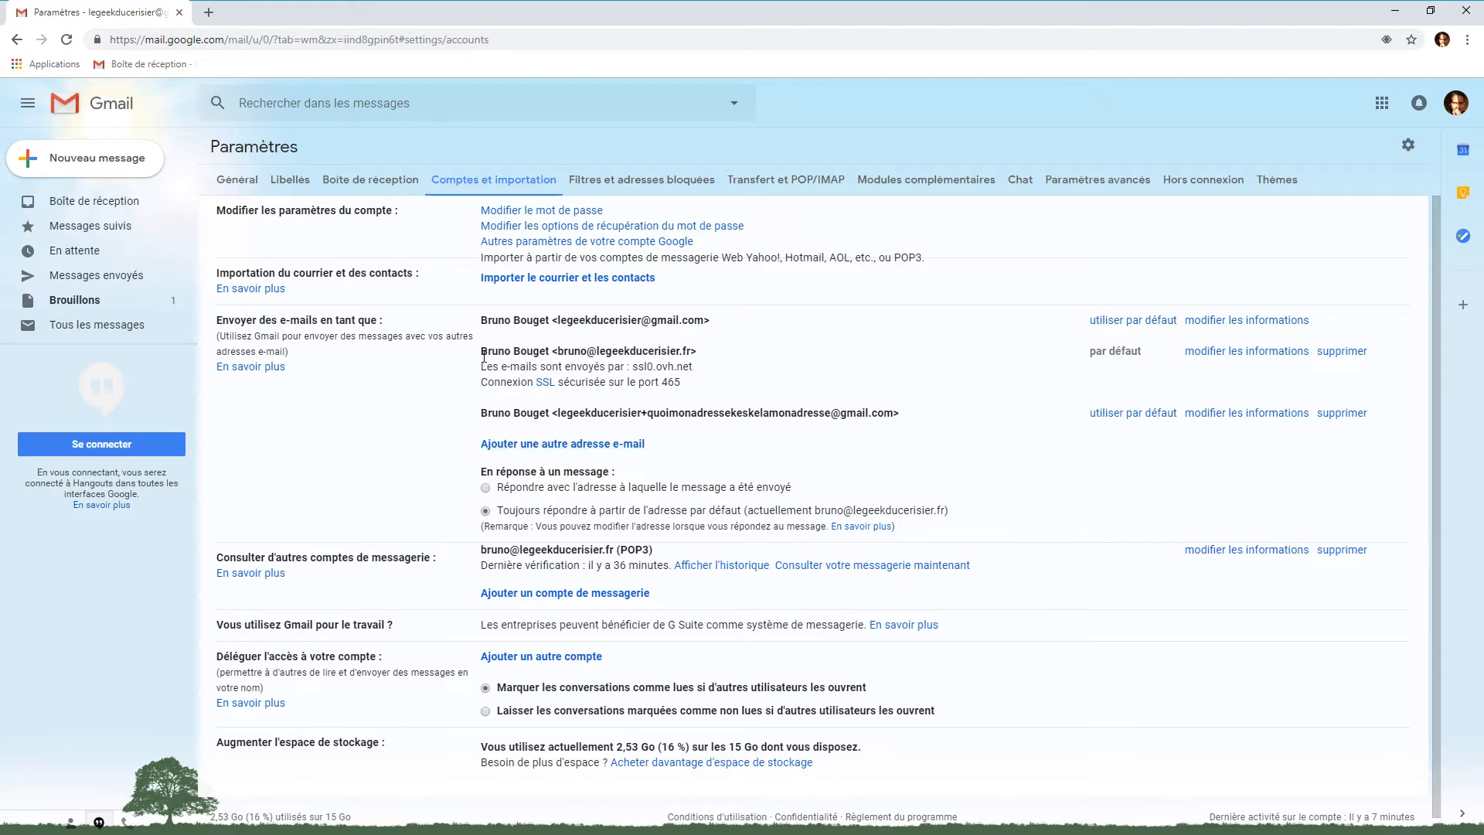
left_click_drag(481, 351, 704, 355)
left_click(938, 386)
mouse_move(482, 412)
left_mouse_down()
mouse_move(905, 414)
mouse_move(480, 421)
mouse_move(493, 415)
left_mouse_up()
left_click(537, 415)
left_click_drag(558, 319, 642, 317)
left_click(641, 322)
left_click_drag(649, 414, 830, 416)
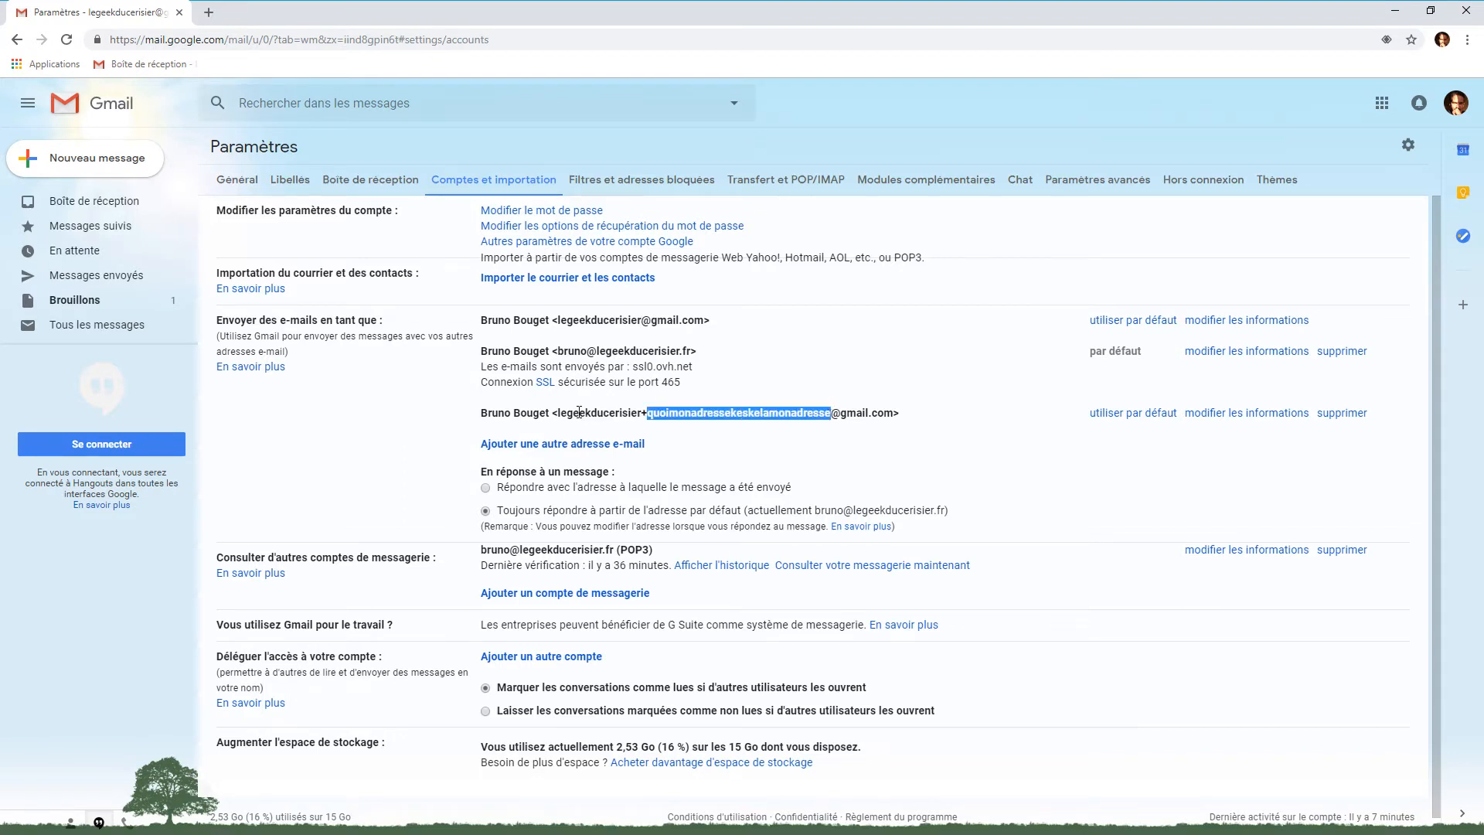
left_click(498, 411)
left_click_drag(556, 413, 897, 414)
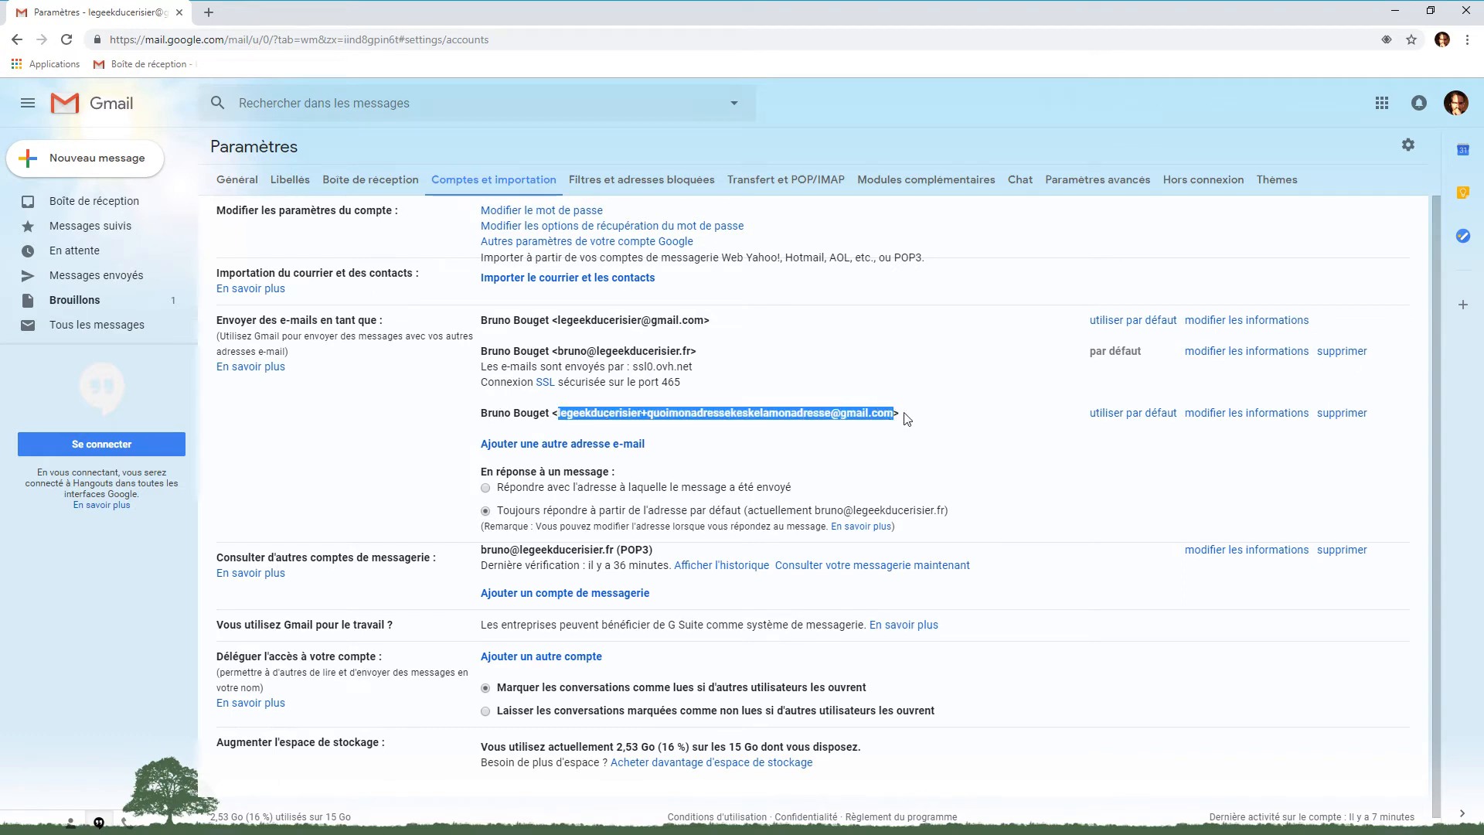
left_click(561, 445)
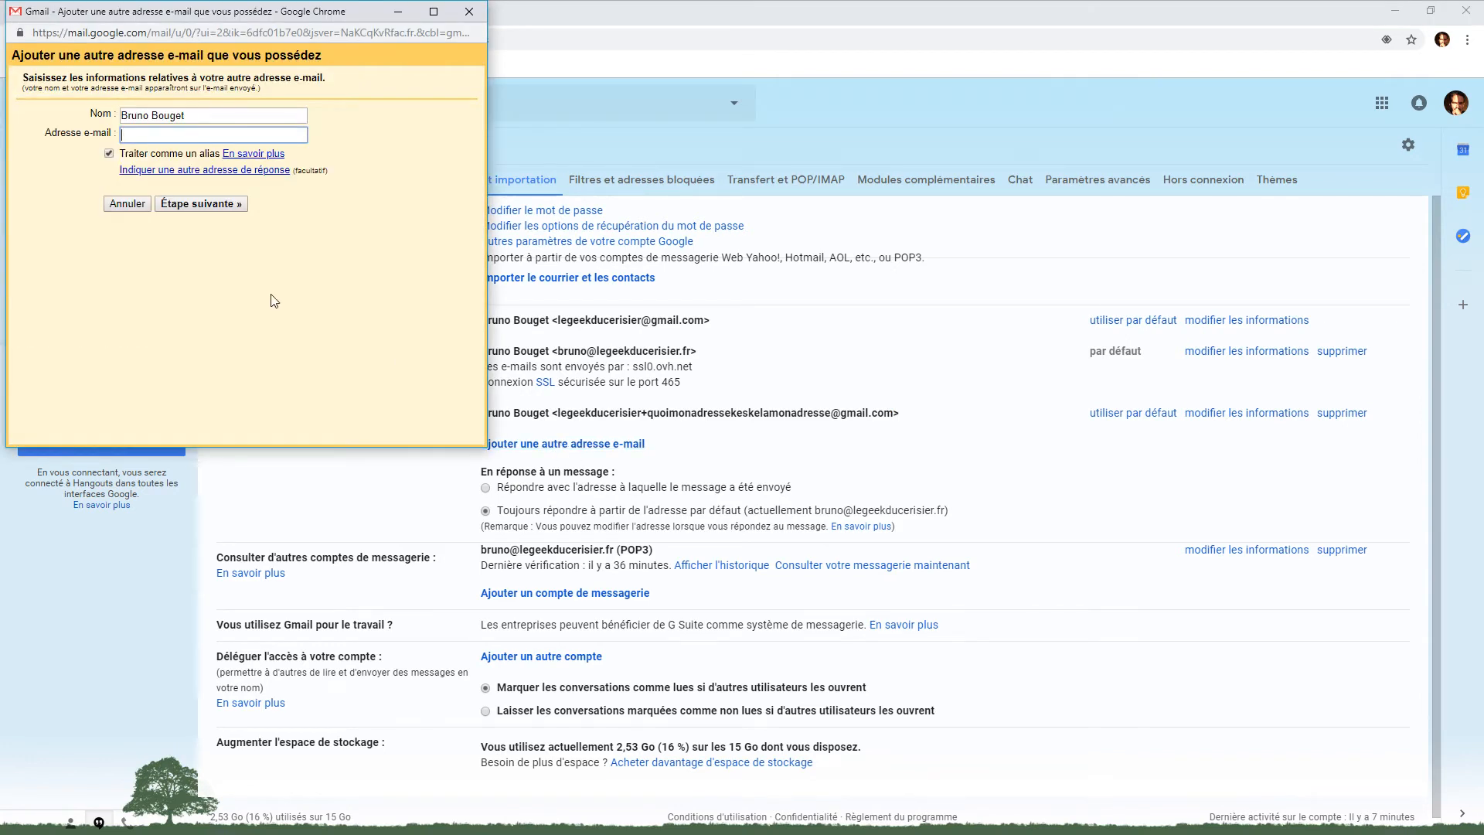
left_click(157, 133)
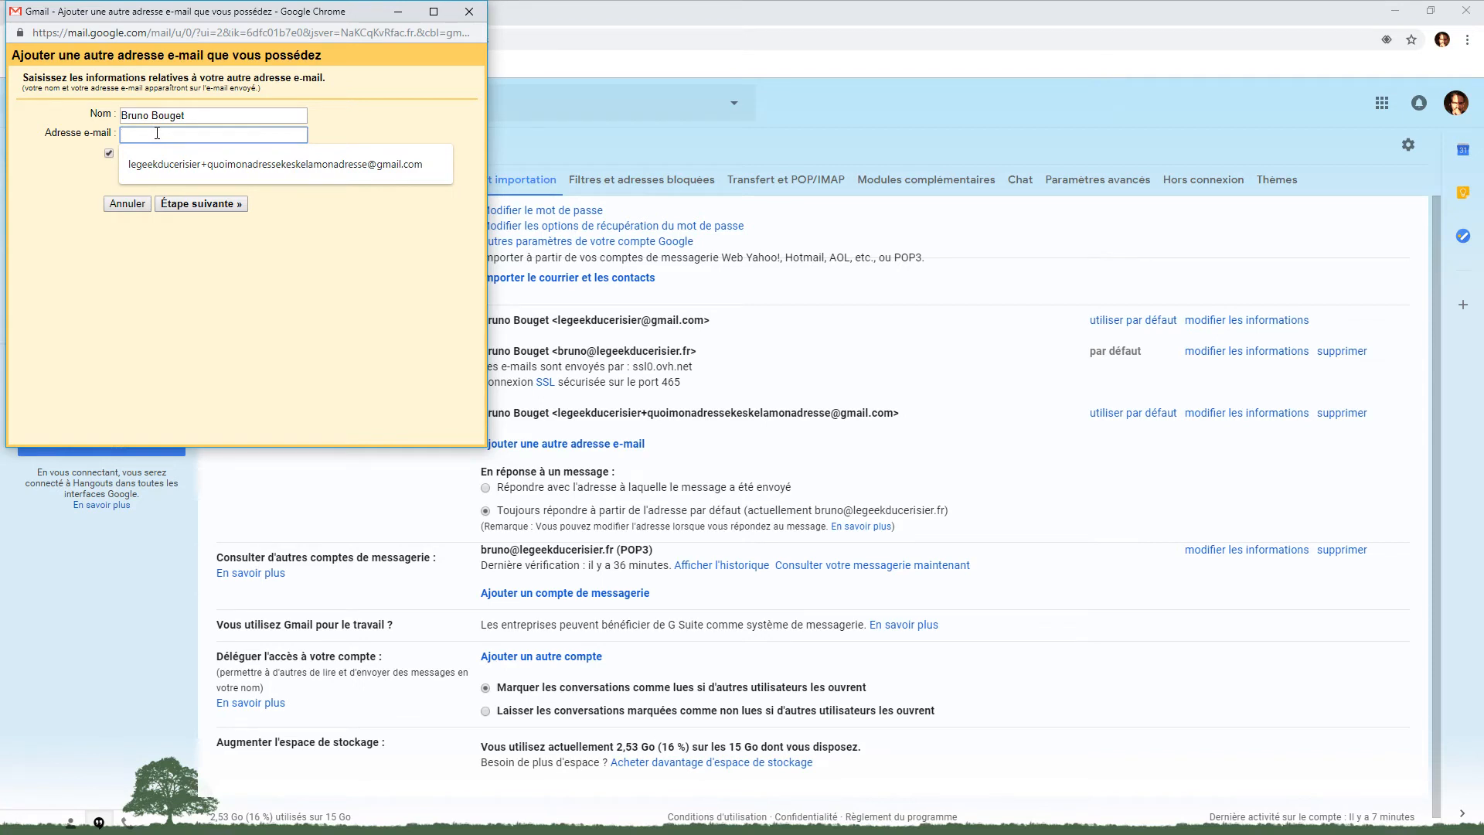
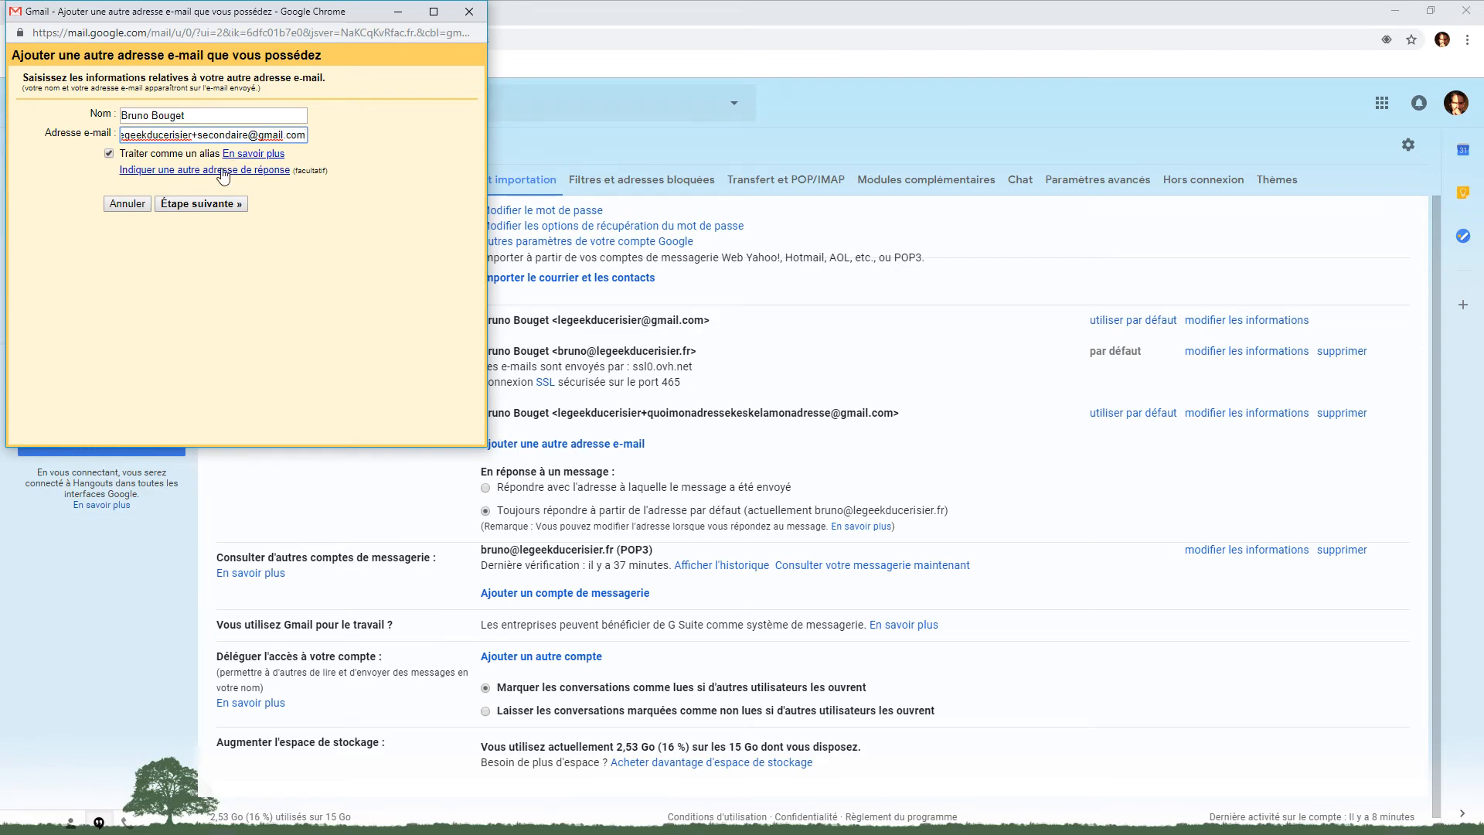
left_click(215, 205)
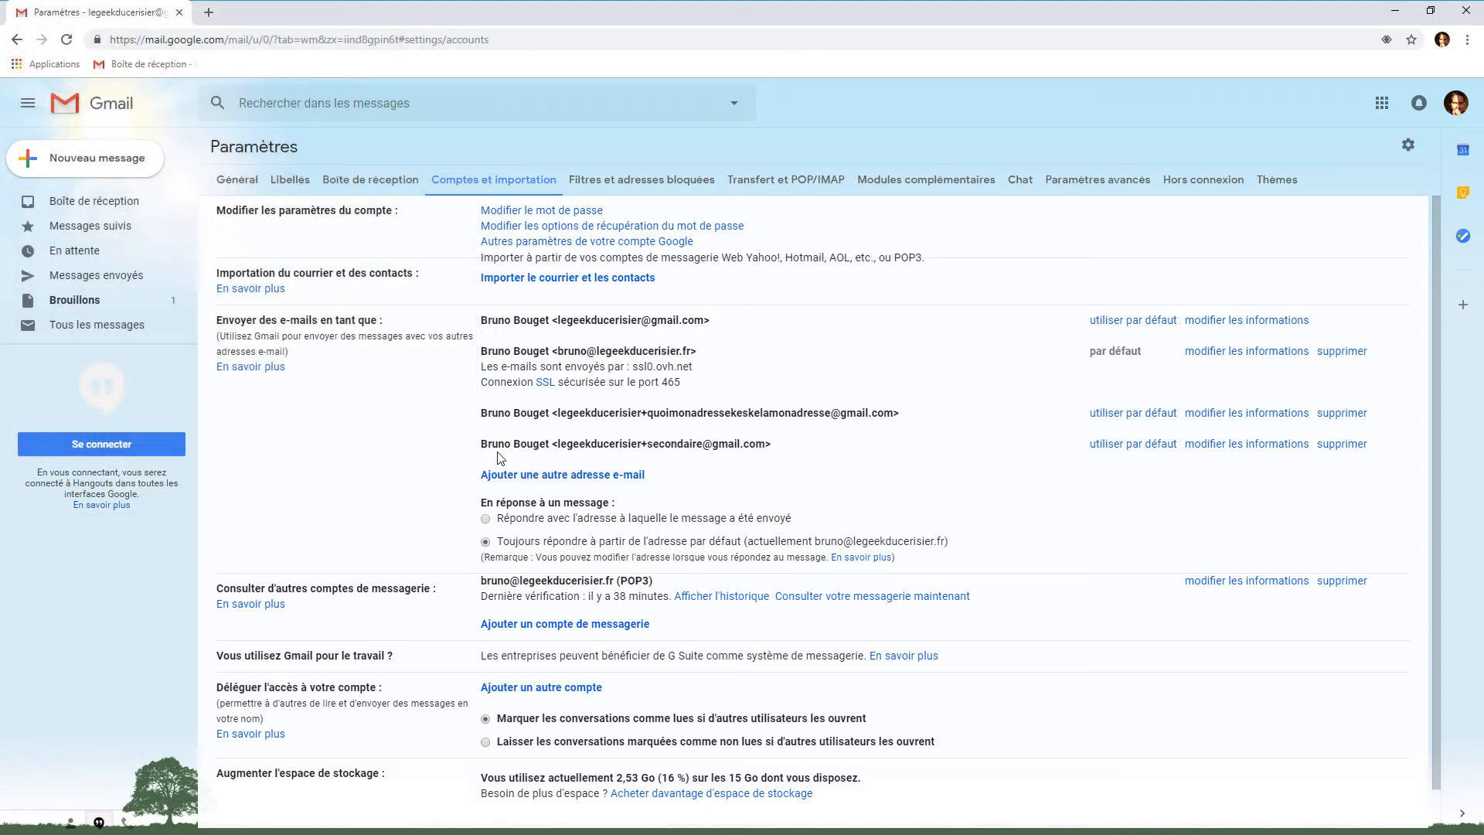
Review the newly added alias address, then return to the empty 'Boîte de réception' inbox
left_click_drag(482, 445, 772, 448)
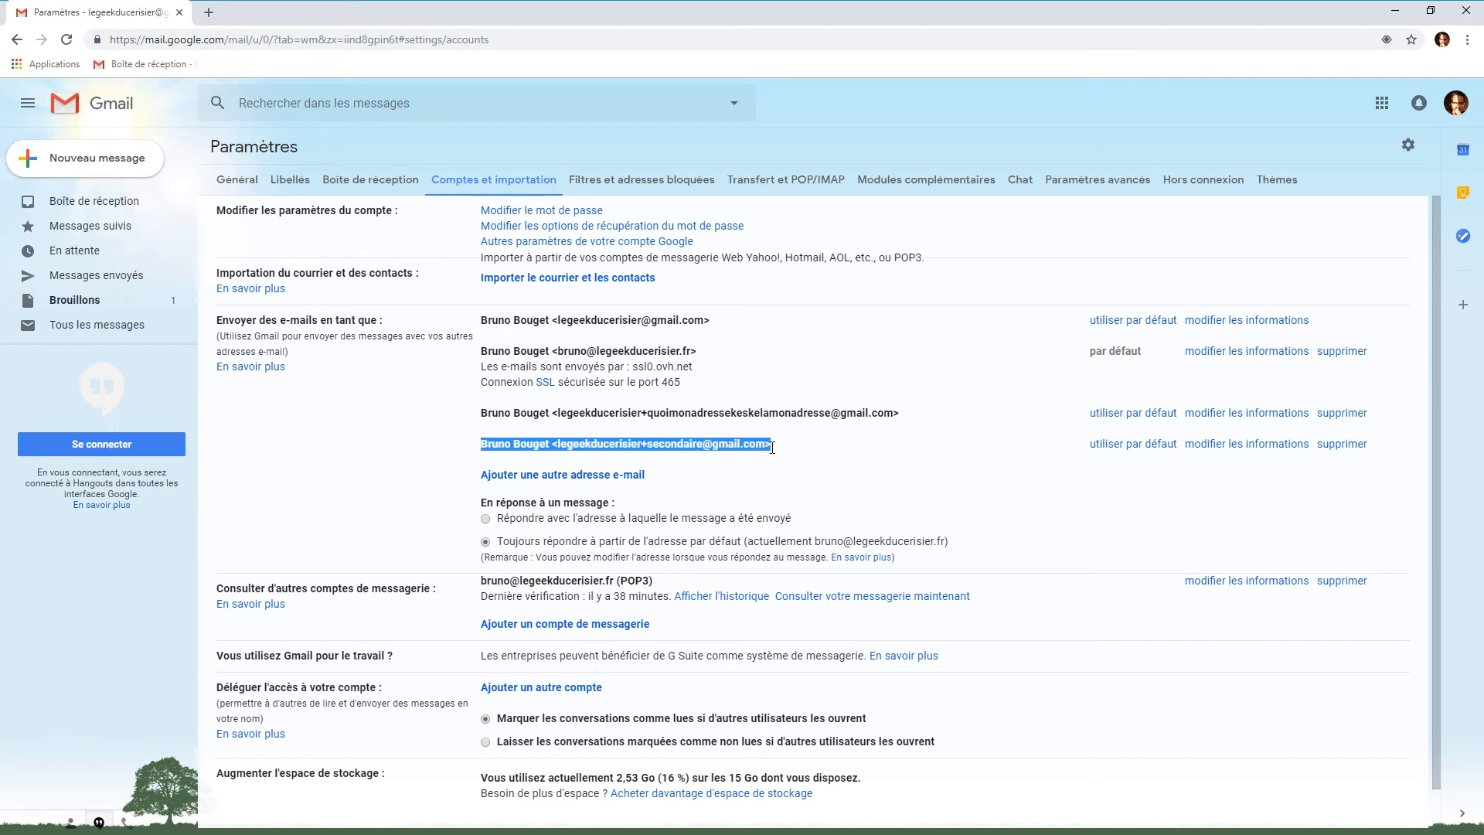
left_click(783, 450)
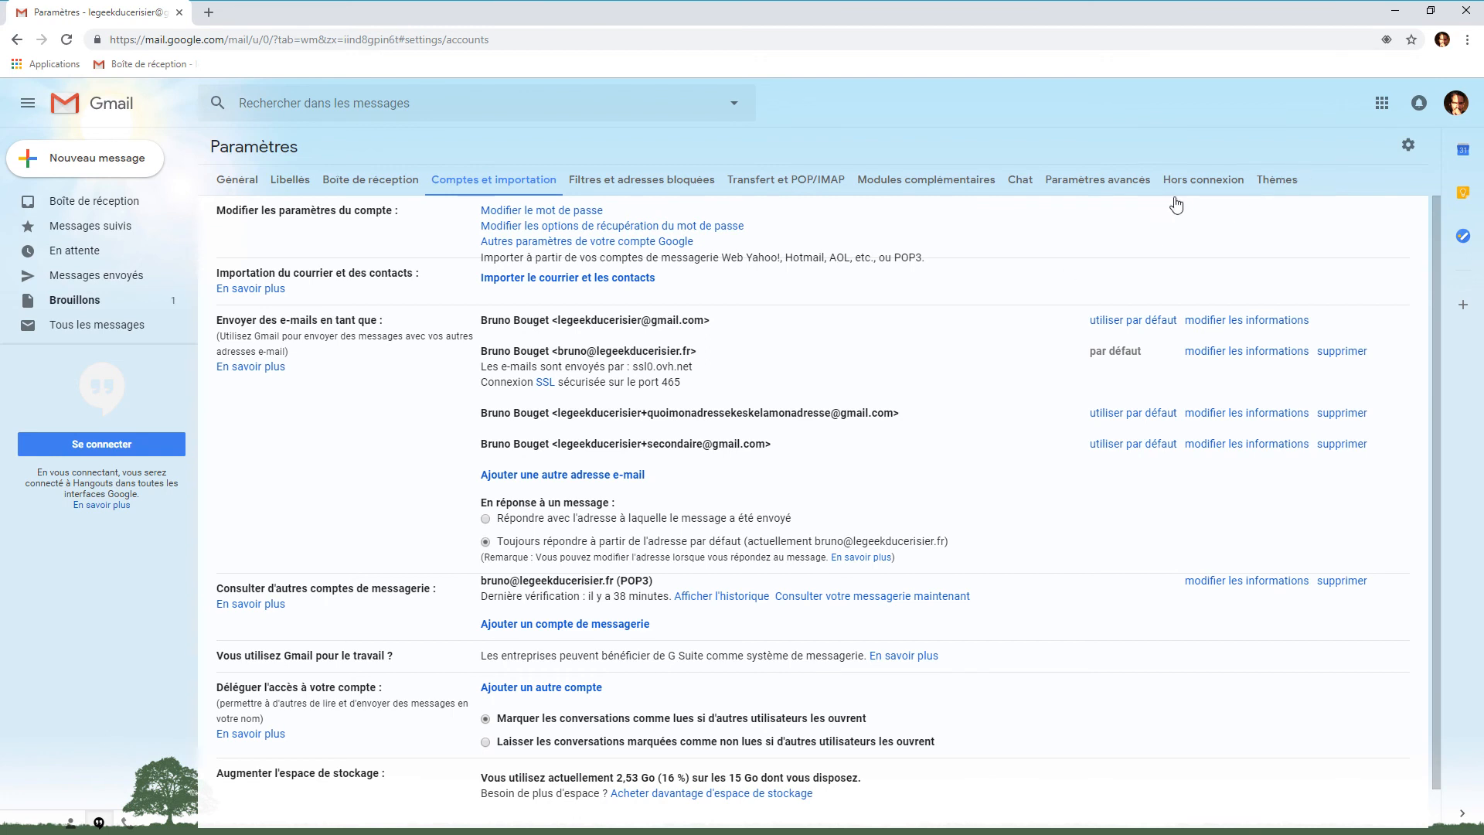
left_click(98, 207)
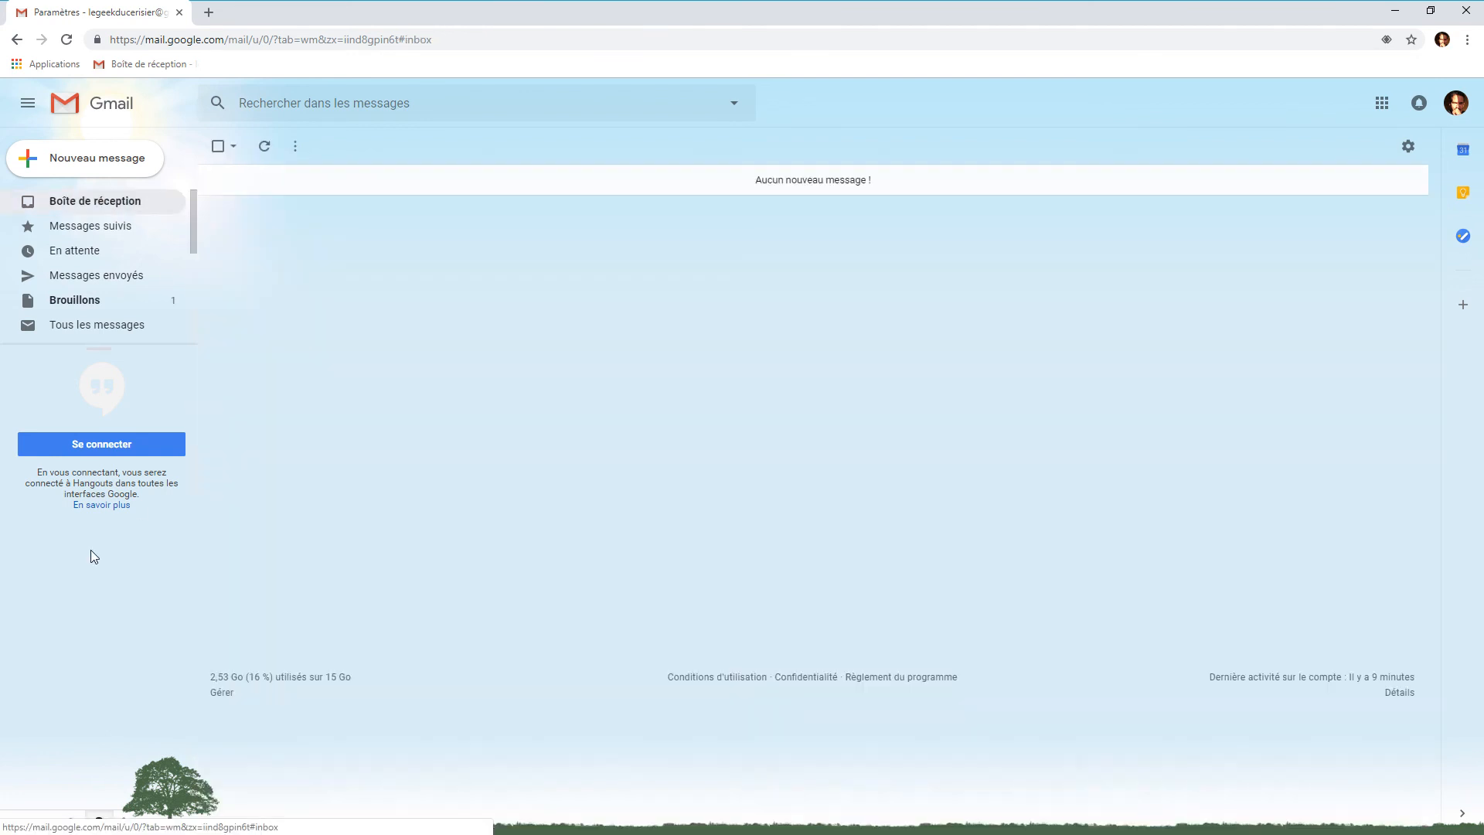